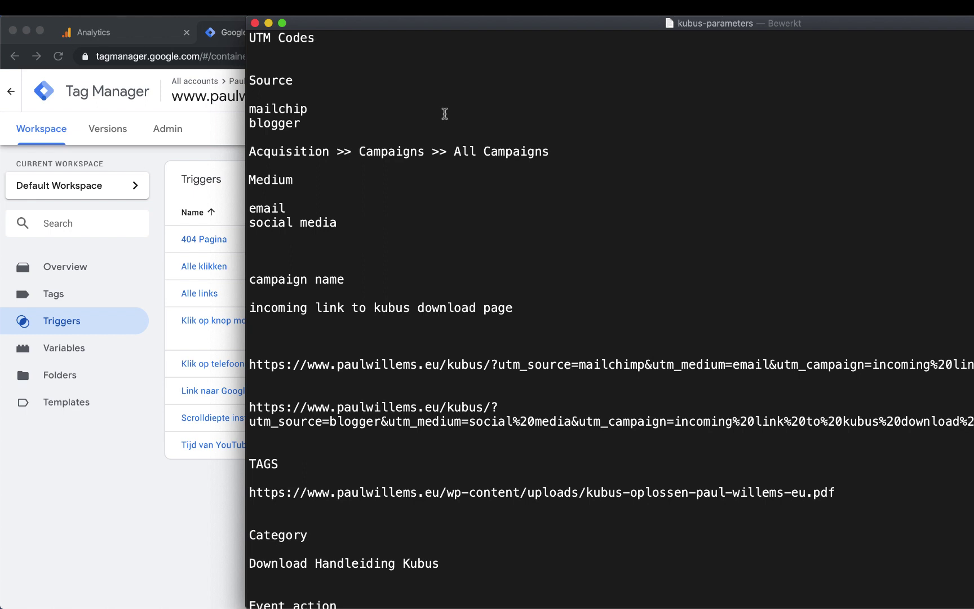
Undo the last text insertion in the kubus-parameters notes and move the notes window so its full lines fit on screen
{"action": "key", "text": "super+z"}
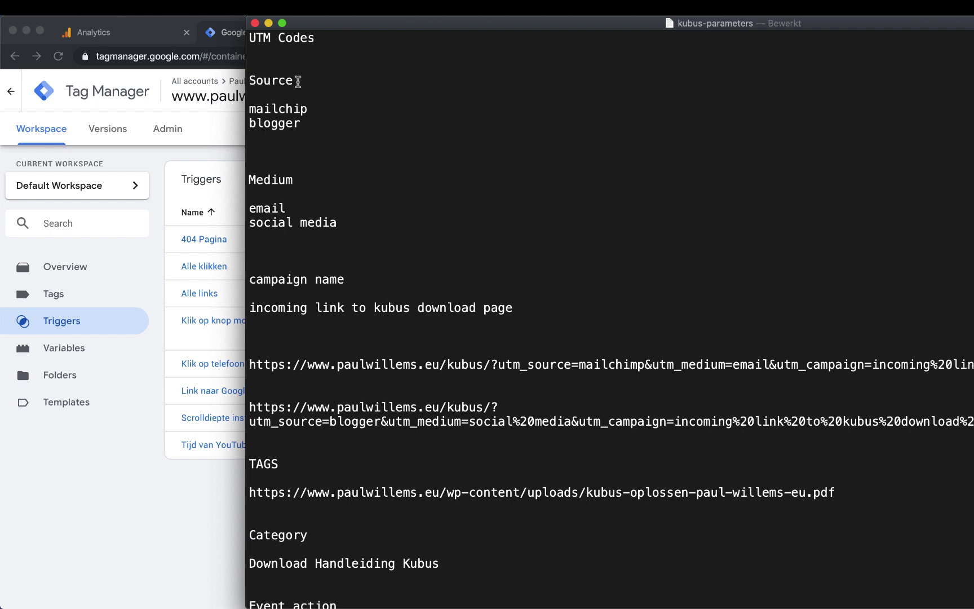
{"action": "left_click", "coordinate": [357, 280]}
{"action": "scroll", "coordinate": [299, 178], "scroll_direction": "down", "scroll_amount": 3}
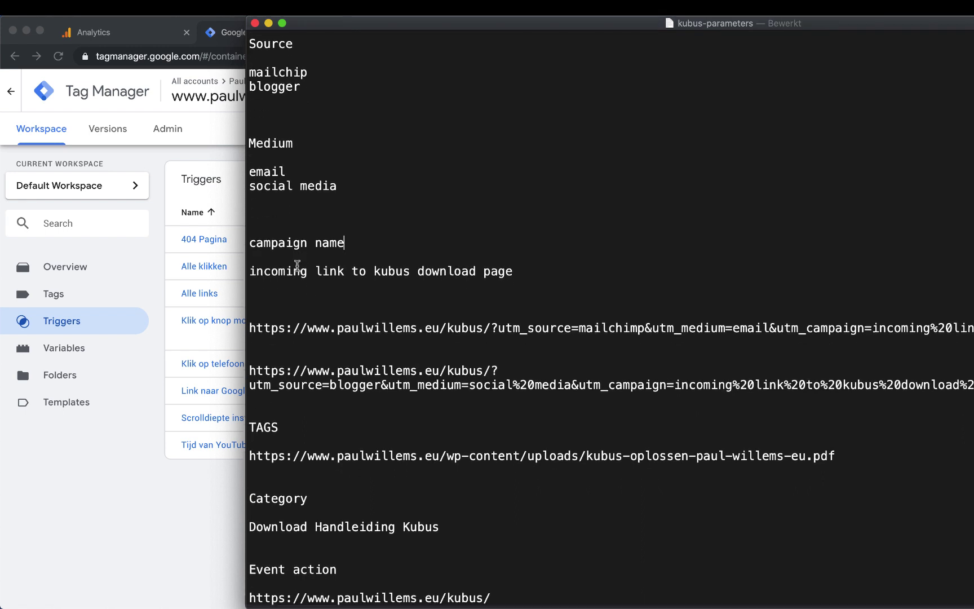
{"action": "scroll", "coordinate": [297, 265], "scroll_direction": "up", "scroll_amount": 3}
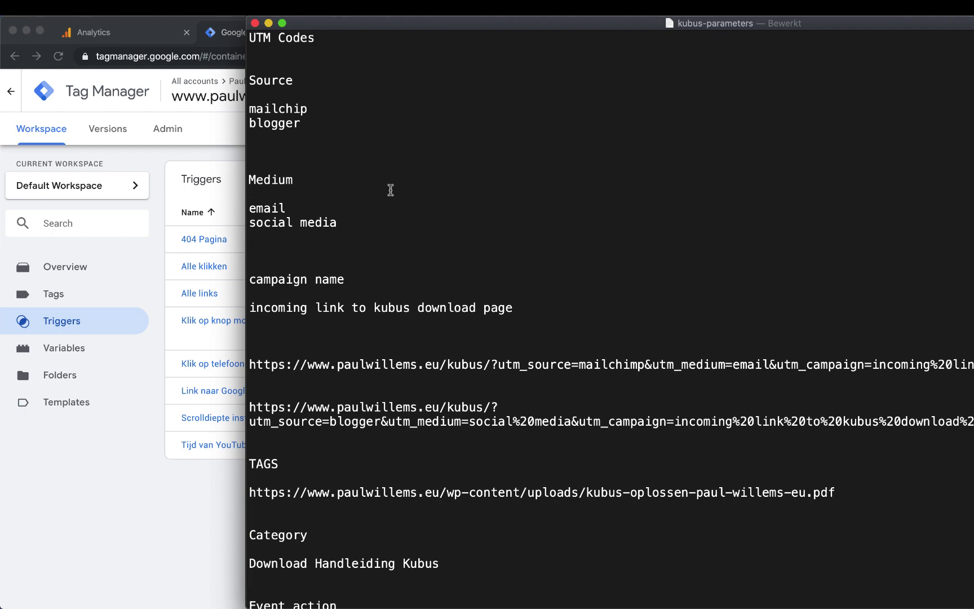
{"action": "left_click_drag", "start_coordinate": [588, 25], "coordinate": [339, 18]}
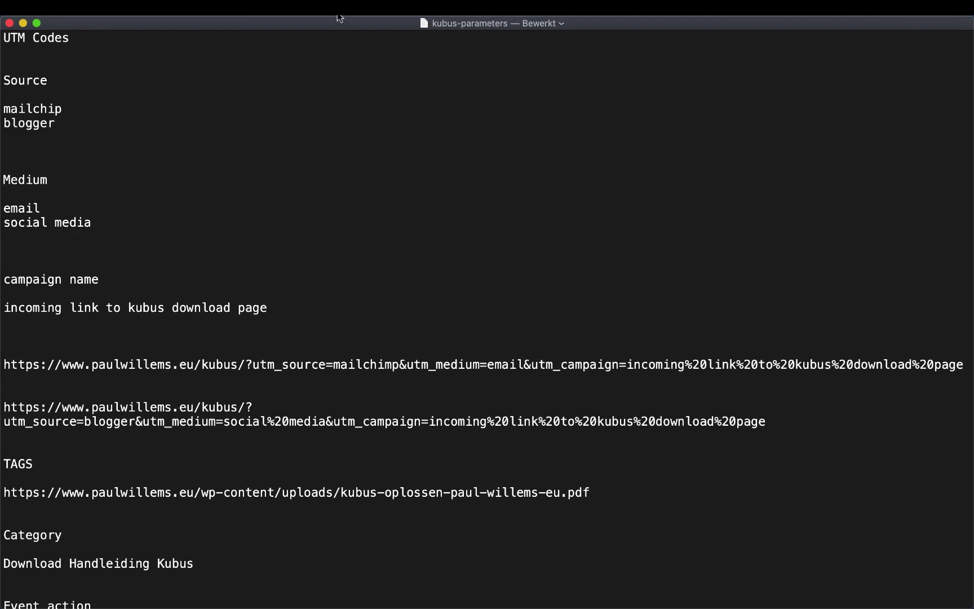
Examine the base address, question mark and UTM parameters of the blogger campaign link, and minimize the notes window
{"action": "left_click", "coordinate": [245, 364]}
{"action": "left_click_drag", "start_coordinate": [245, 407], "coordinate": [3, 409]}
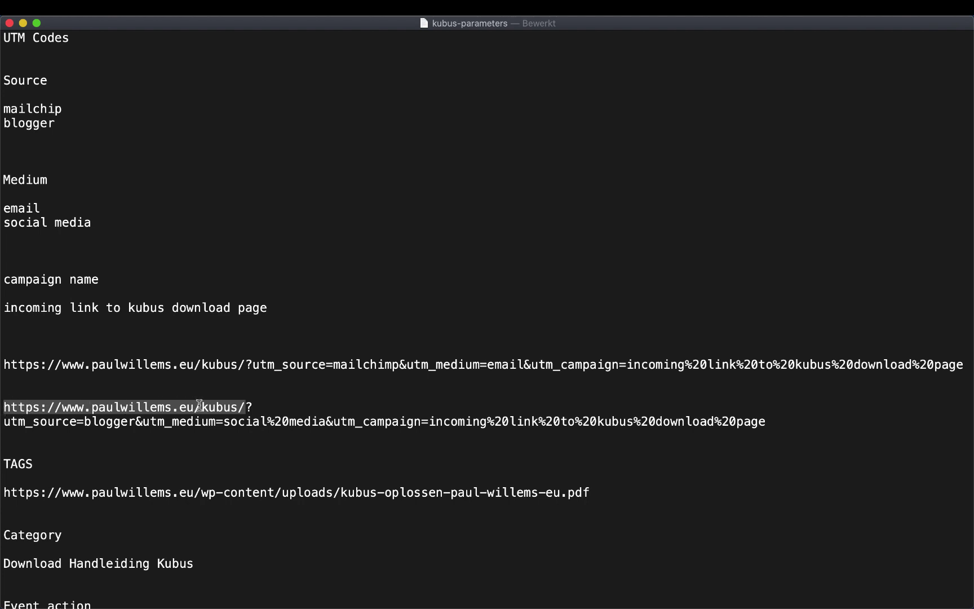
{"action": "left_click", "coordinate": [256, 405]}
{"action": "double_click", "coordinate": [253, 405]}
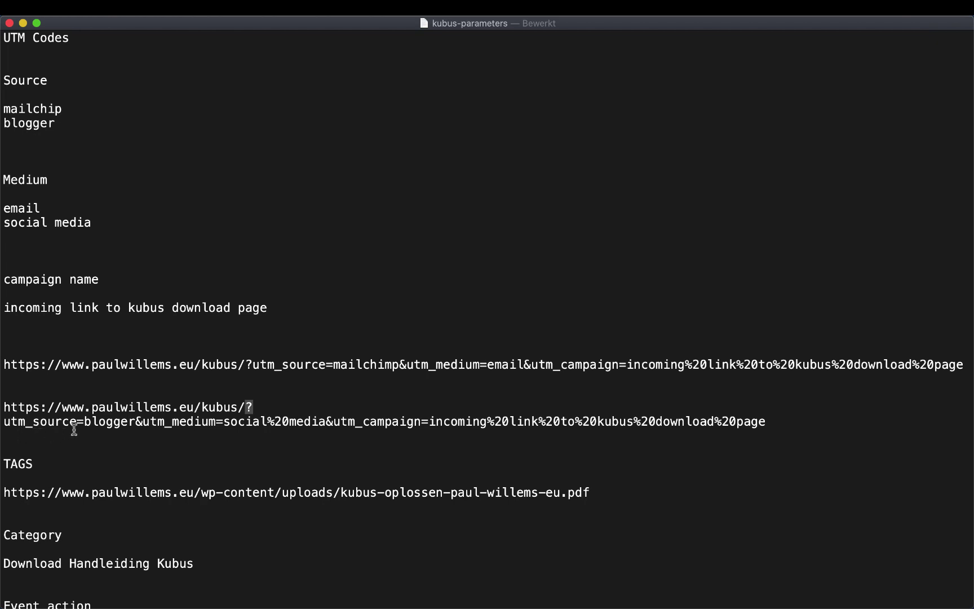
{"action": "triple_click", "coordinate": [110, 422]}
{"action": "left_click", "coordinate": [139, 422]}
{"action": "left_click_drag", "start_coordinate": [779, 424], "coordinate": [1, 403]}
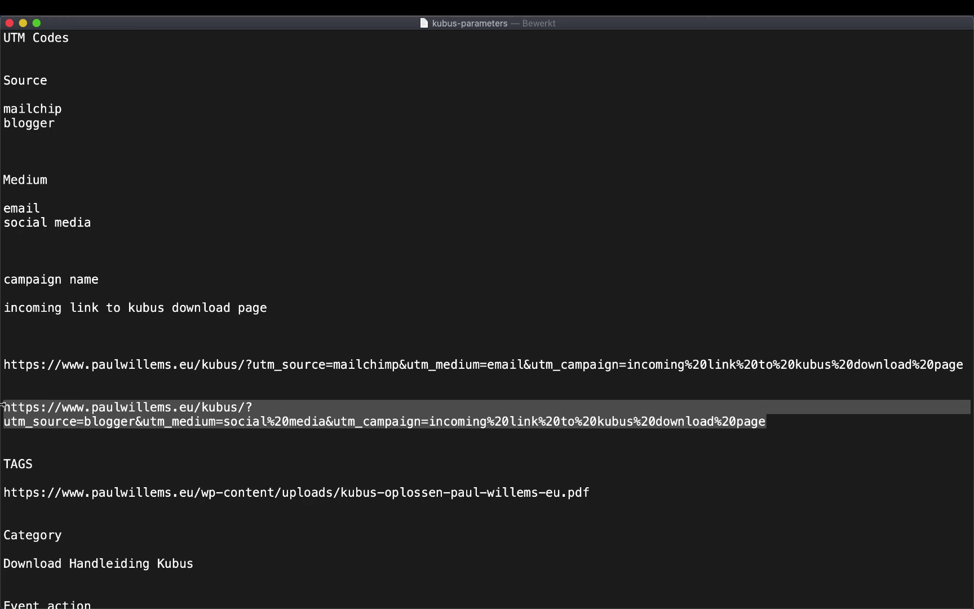
{"action": "left_click", "coordinate": [22, 23]}
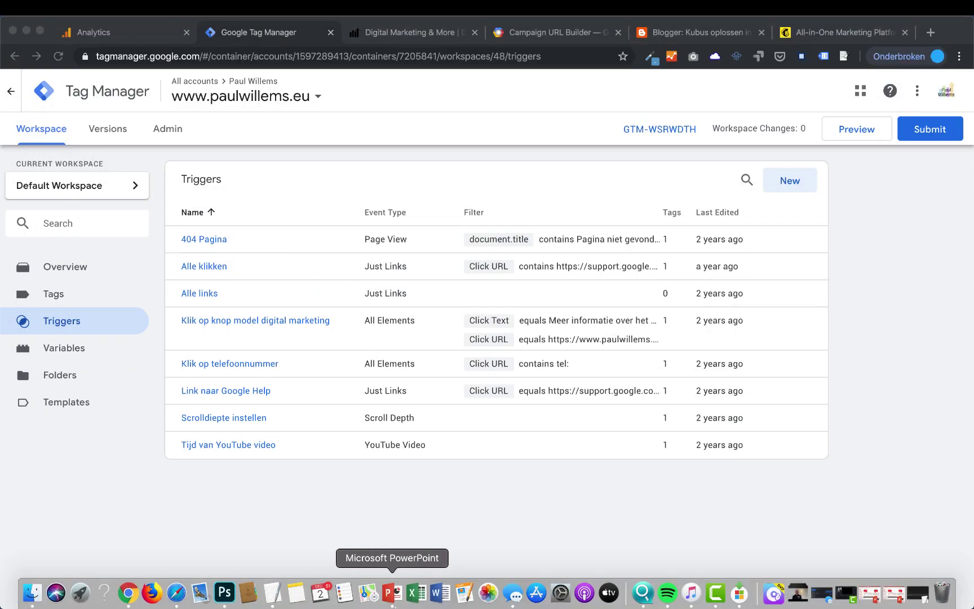
Switch to the Campaign URL Builder and review the campaign source, medium and name fields
{"action": "left_click", "coordinate": [545, 38]}
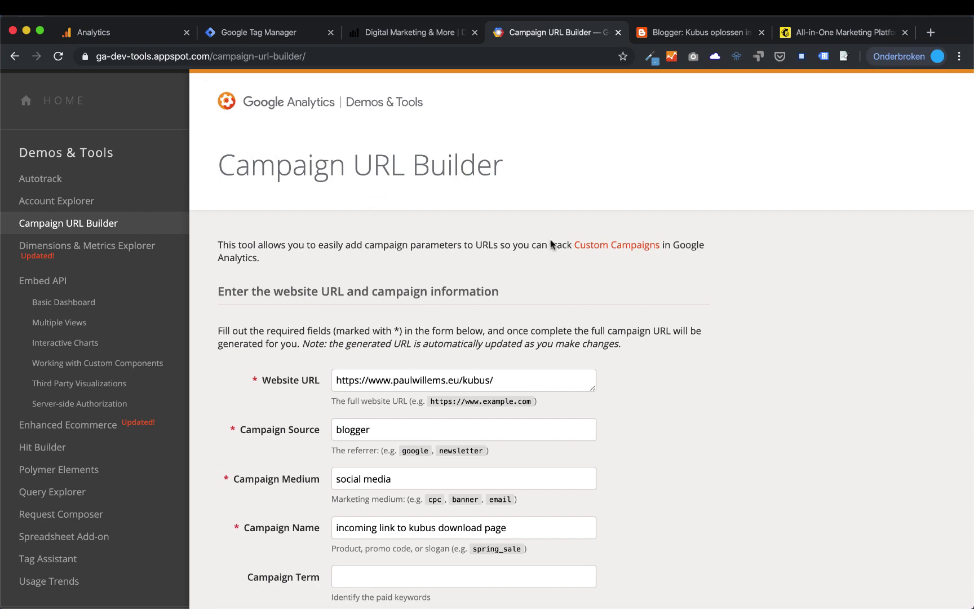
{"action": "scroll", "coordinate": [776, 513], "scroll_direction": "down", "scroll_amount": 5}
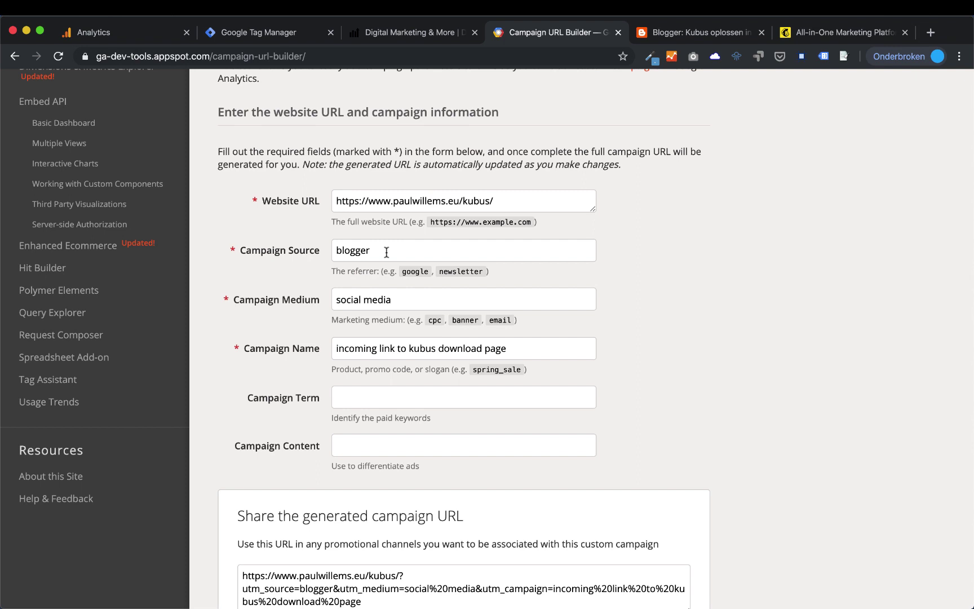
{"action": "double_click", "coordinate": [356, 251]}
{"action": "left_click_drag", "start_coordinate": [338, 300], "coordinate": [404, 300]}
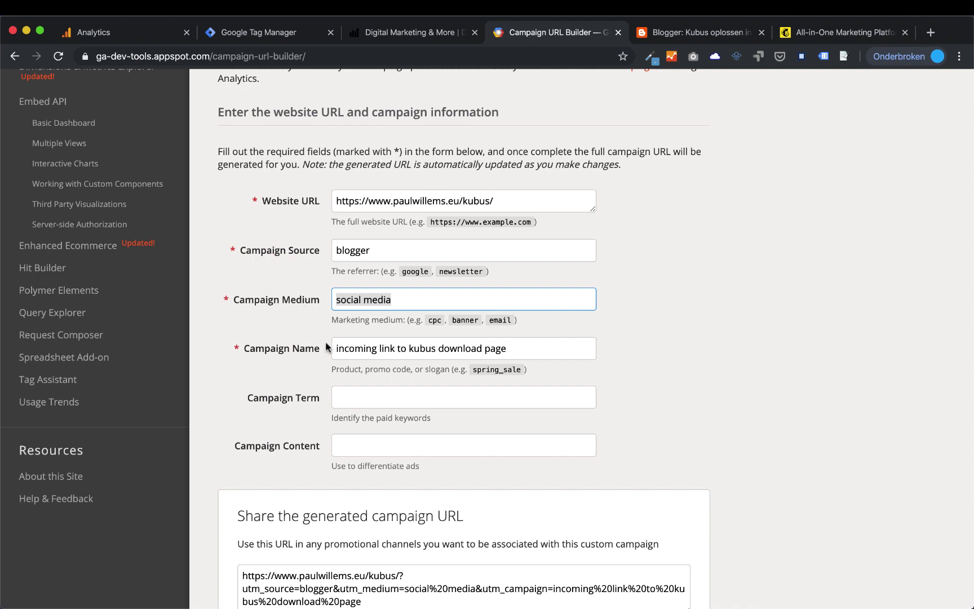
{"action": "left_click", "coordinate": [307, 348]}
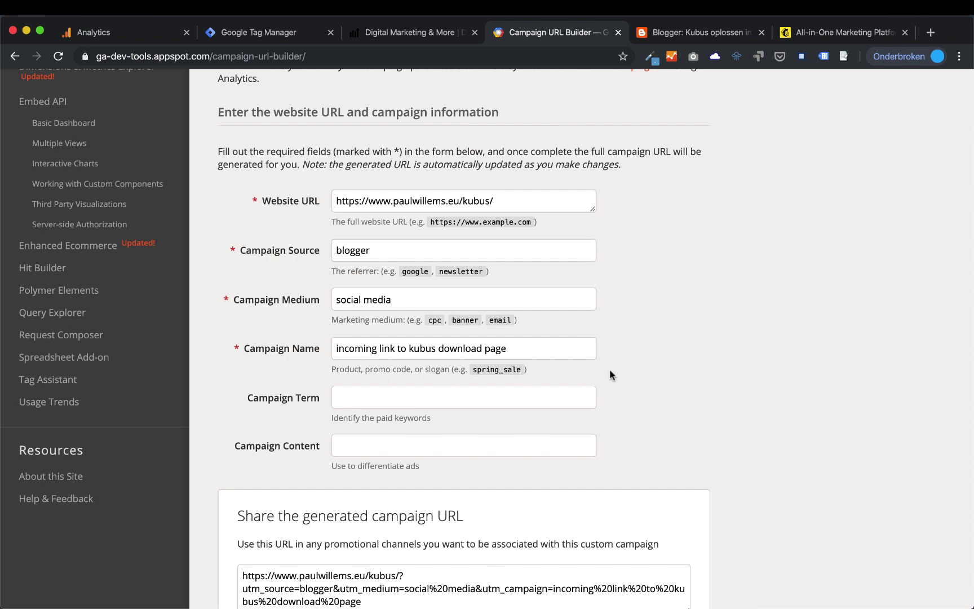
{"action": "scroll", "coordinate": [611, 374], "scroll_direction": "down", "scroll_amount": 3}
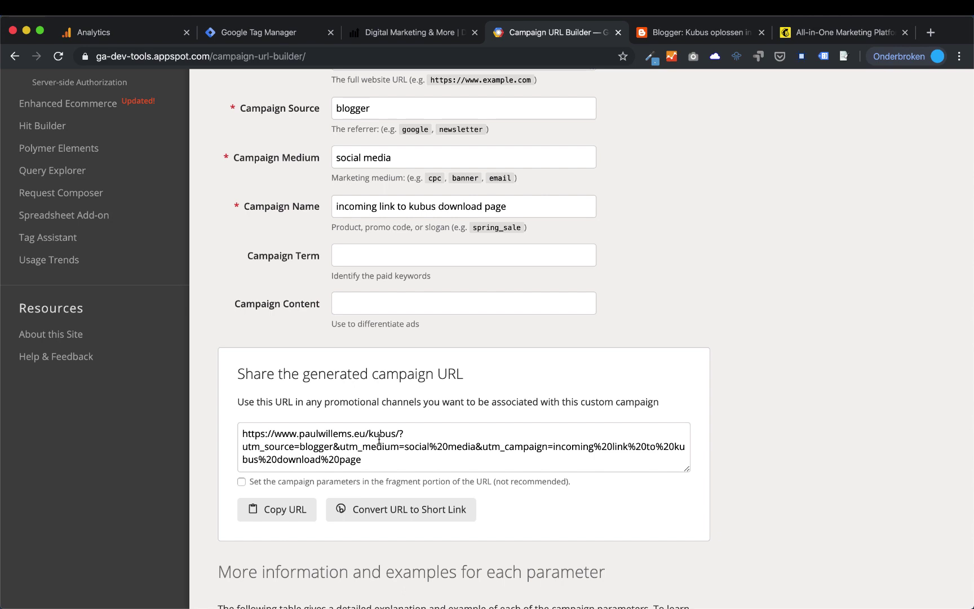
Copy the complete generated campaign URL for the blogger source
{"action": "left_click", "coordinate": [348, 445]}
{"action": "left_click_drag", "start_coordinate": [362, 463], "coordinate": [231, 434]}
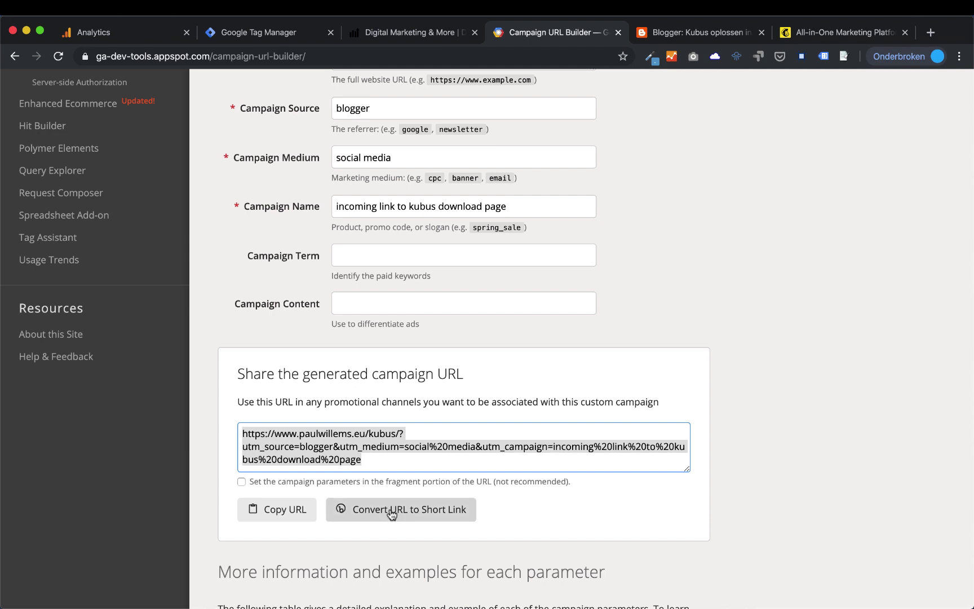
{"action": "scroll", "coordinate": [555, 445], "scroll_direction": "up", "scroll_amount": 5}
{"action": "scroll", "coordinate": [555, 445], "scroll_direction": "down", "scroll_amount": 3}
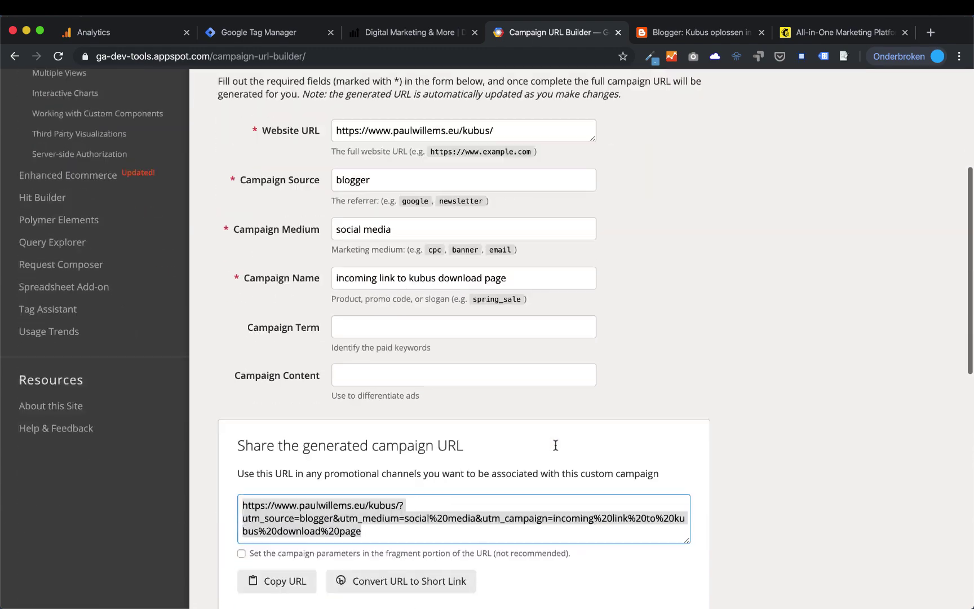
{"action": "scroll", "coordinate": [555, 444], "scroll_direction": "down", "scroll_amount": 3}
{"action": "right_click", "coordinate": [330, 318]}
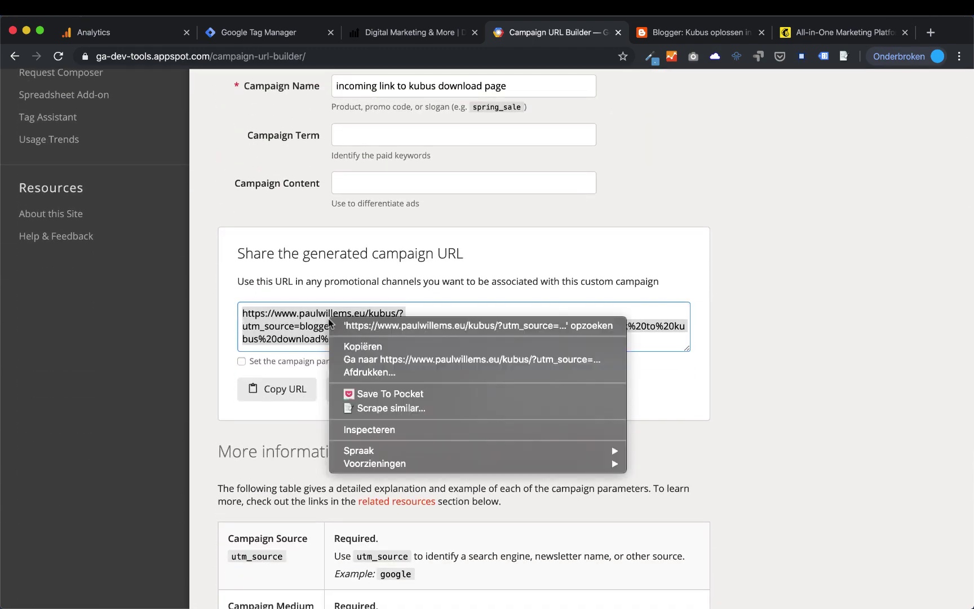
{"action": "left_click", "coordinate": [355, 346]}
{"action": "scroll", "coordinate": [509, 291], "scroll_direction": "up", "scroll_amount": 7}
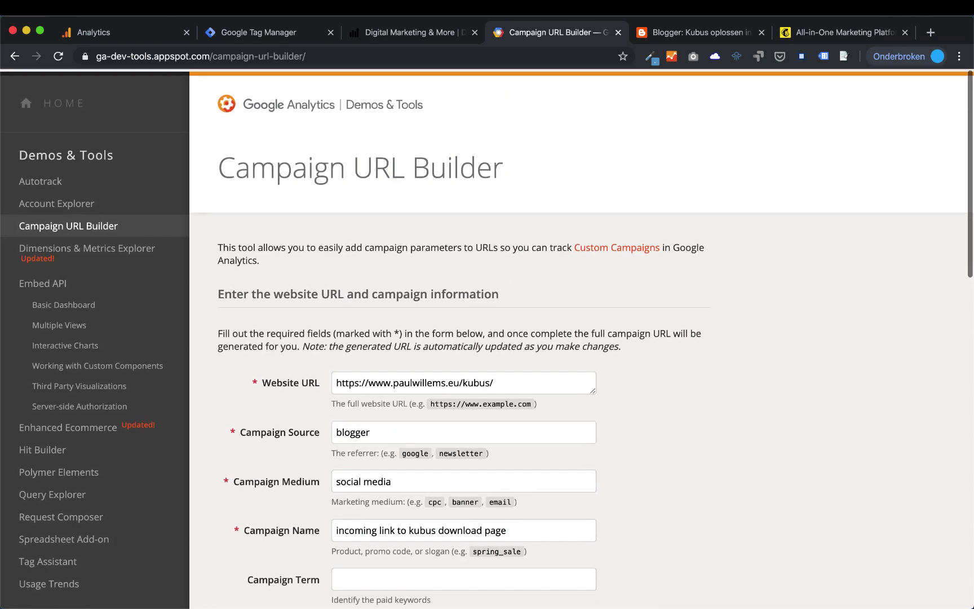
Switch to the Mailchimp campaign preview and examine the download button and the UTM link written below it
{"action": "left_click", "coordinate": [831, 32]}
{"action": "scroll", "coordinate": [727, 427], "scroll_direction": "up", "scroll_amount": 3}
{"action": "scroll", "coordinate": [727, 427], "scroll_direction": "down", "scroll_amount": 1}
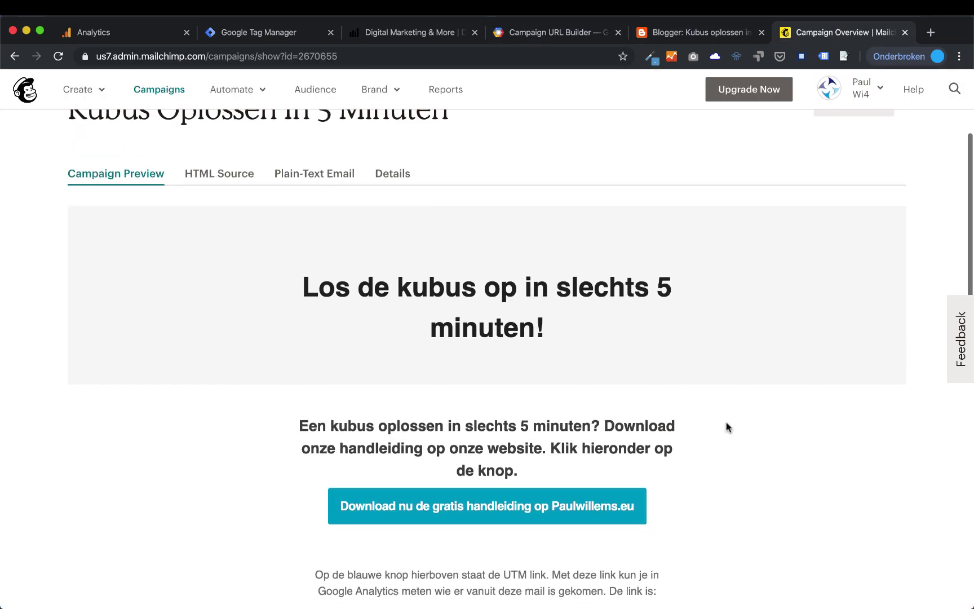
{"action": "scroll", "coordinate": [727, 426], "scroll_direction": "down", "scroll_amount": 3}
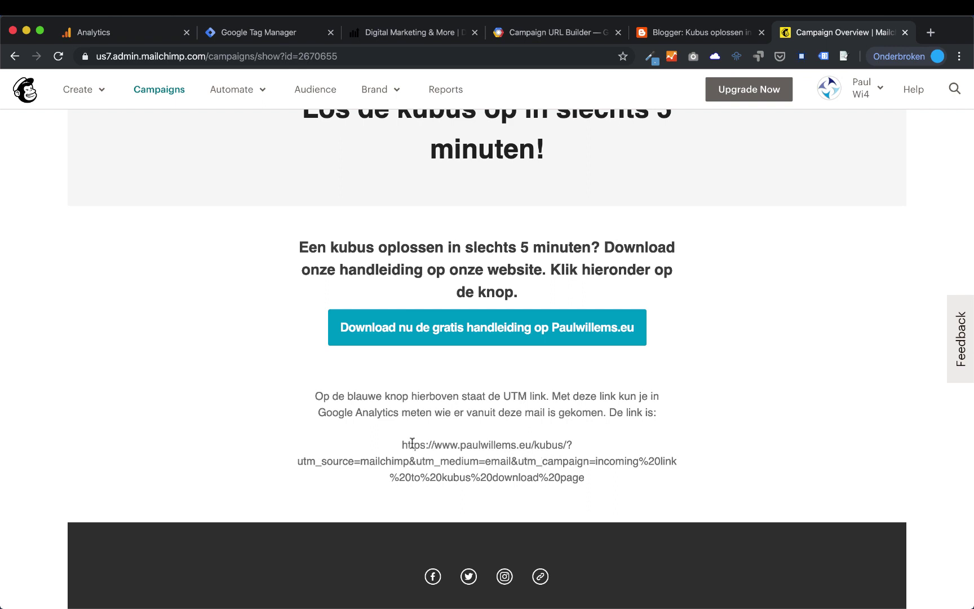
Switch to Blogger, open the Kubus post for editing and inspect the web address behind its website link without changing it
{"action": "left_click", "coordinate": [683, 39]}
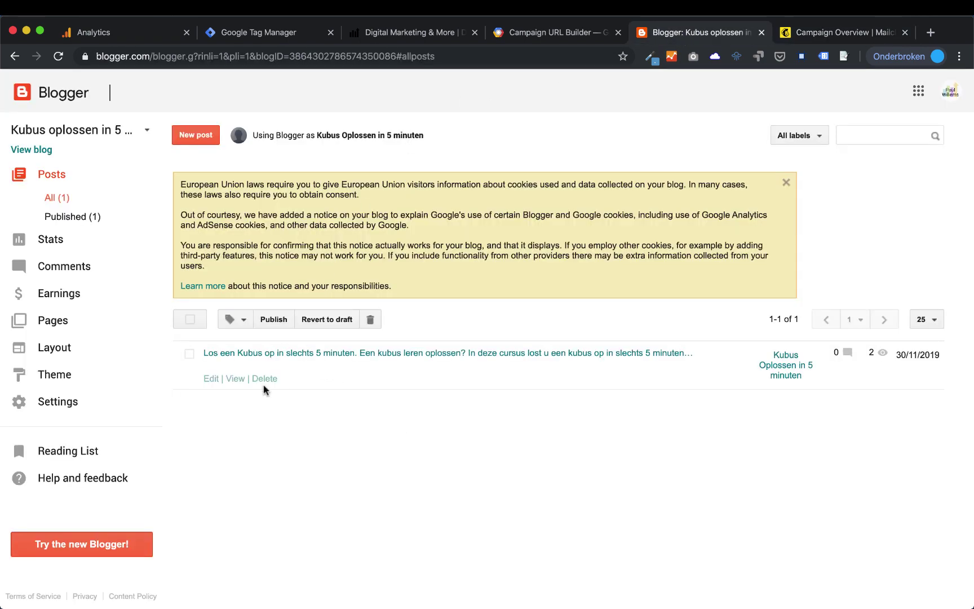
{"action": "left_click", "coordinate": [213, 383]}
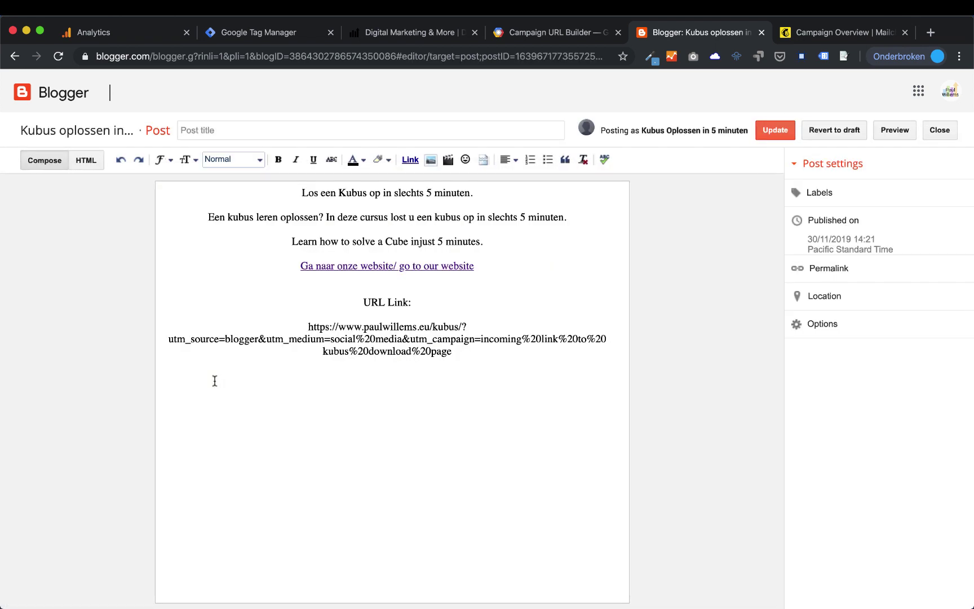
{"action": "left_click", "coordinate": [406, 267]}
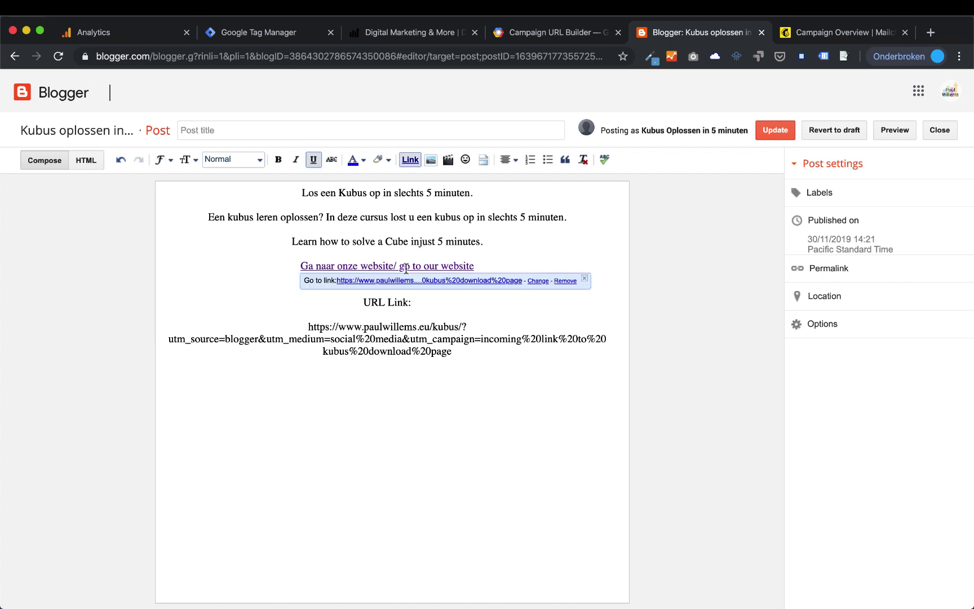
{"action": "left_click", "coordinate": [538, 281]}
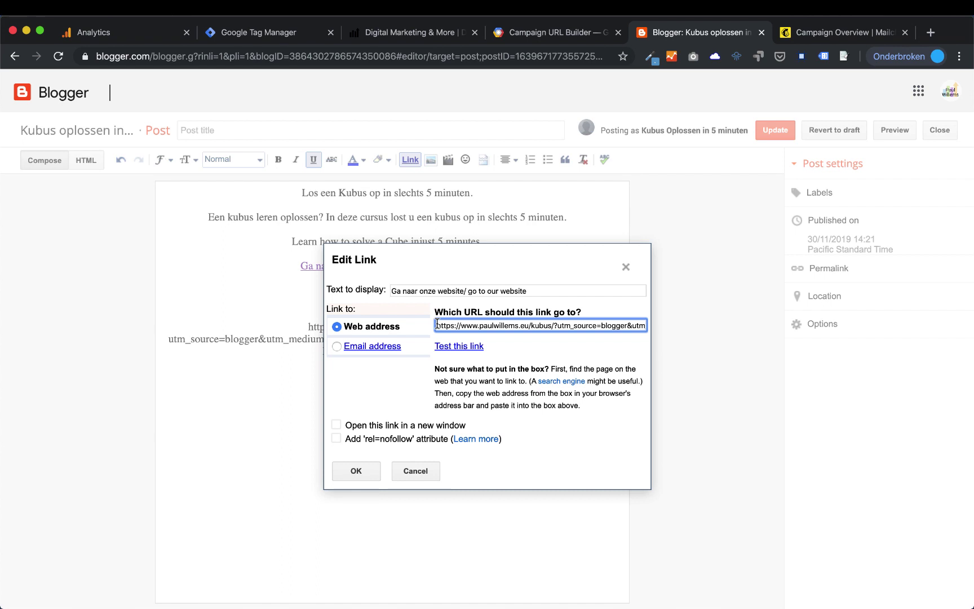
{"action": "left_click_drag", "start_coordinate": [437, 325], "coordinate": [648, 325]}
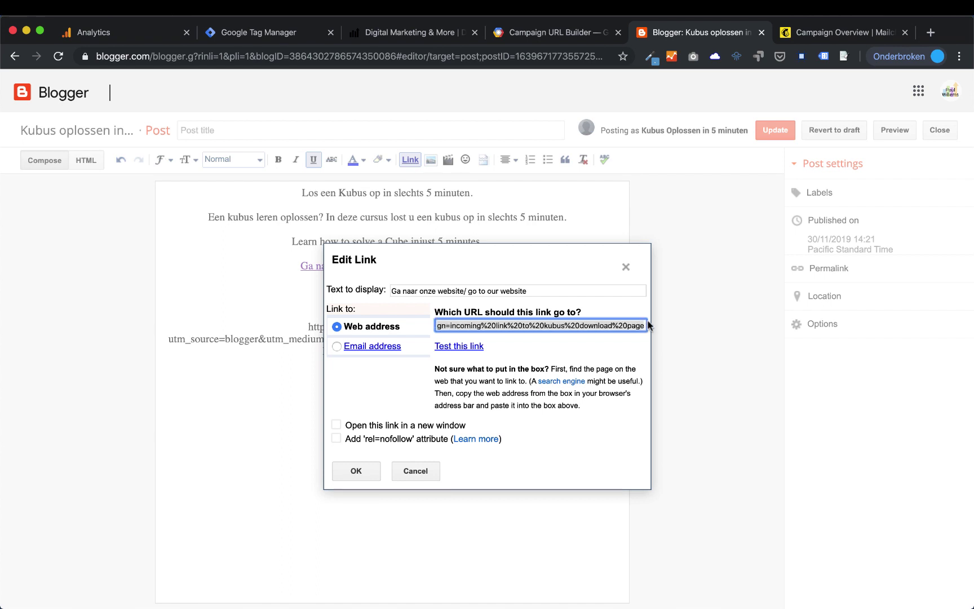
{"action": "left_click", "coordinate": [625, 267]}
{"action": "left_click", "coordinate": [588, 312]}
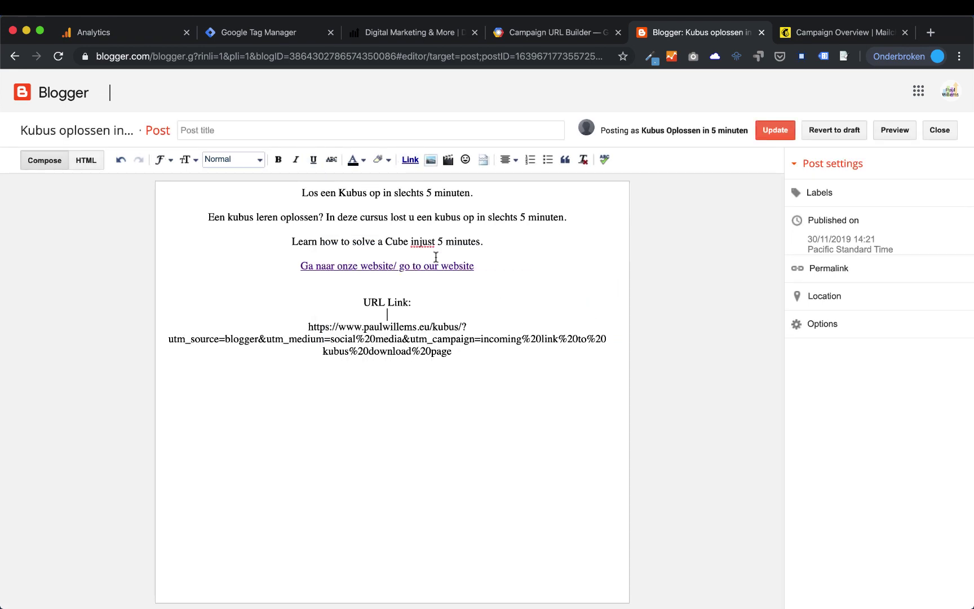
Examine the post's website link and the UTM parameters in the URL text beneath it
{"action": "left_click_drag", "start_coordinate": [308, 327], "coordinate": [460, 362]}
{"action": "left_click", "coordinate": [522, 245]}
{"action": "left_click", "coordinate": [443, 256]}
{"action": "left_click", "coordinate": [440, 265]}
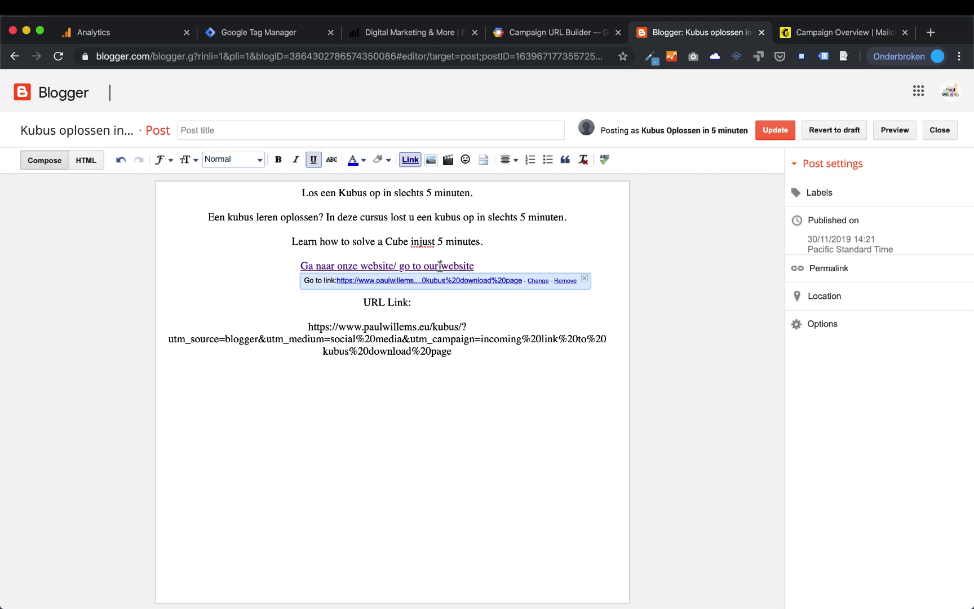
{"action": "left_click", "coordinate": [498, 242]}
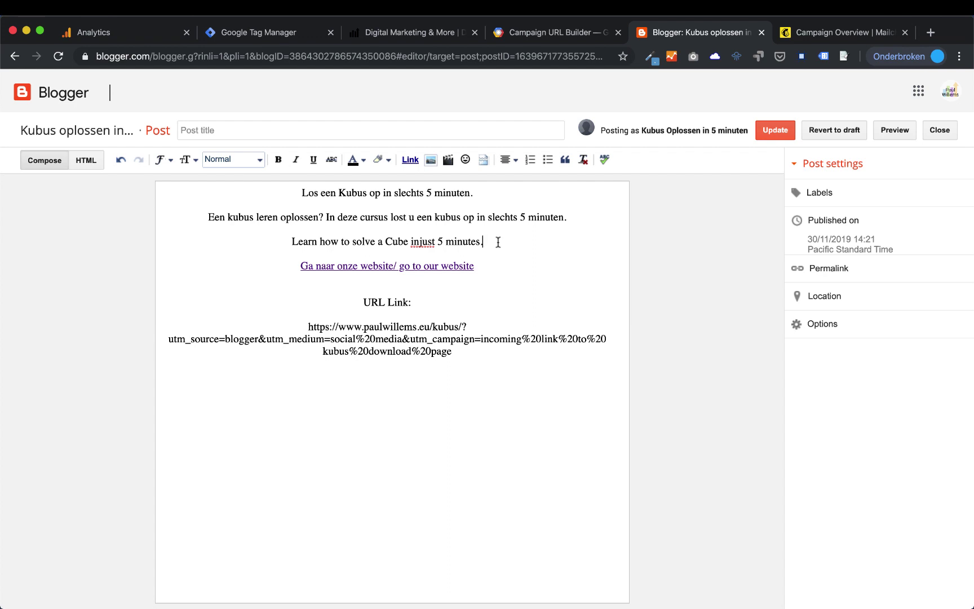
{"action": "left_click_drag", "start_coordinate": [170, 339], "coordinate": [478, 349]}
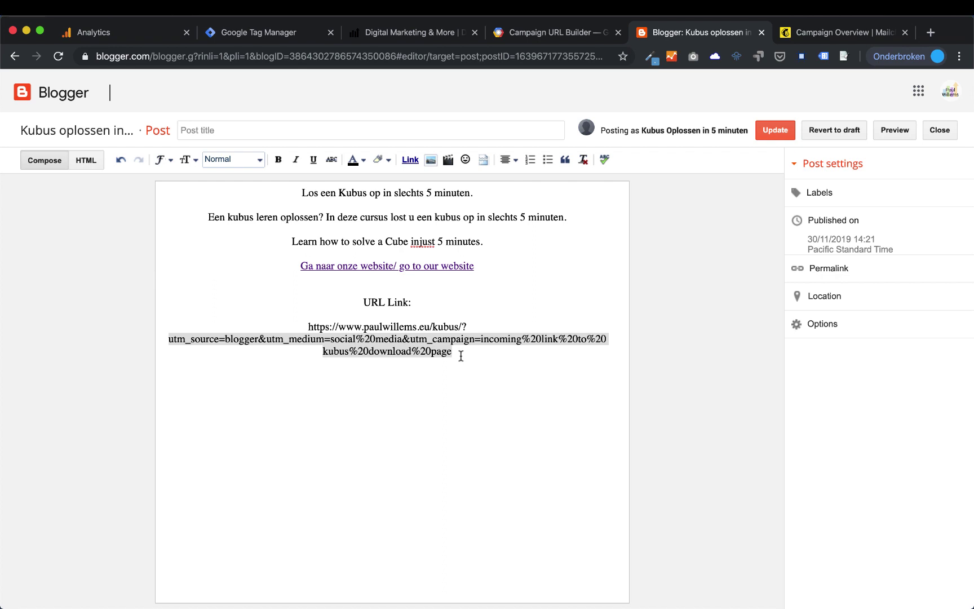
Switch to Google Analytics and open the All Campaigns report under Acquisition
{"action": "left_click", "coordinate": [124, 31]}
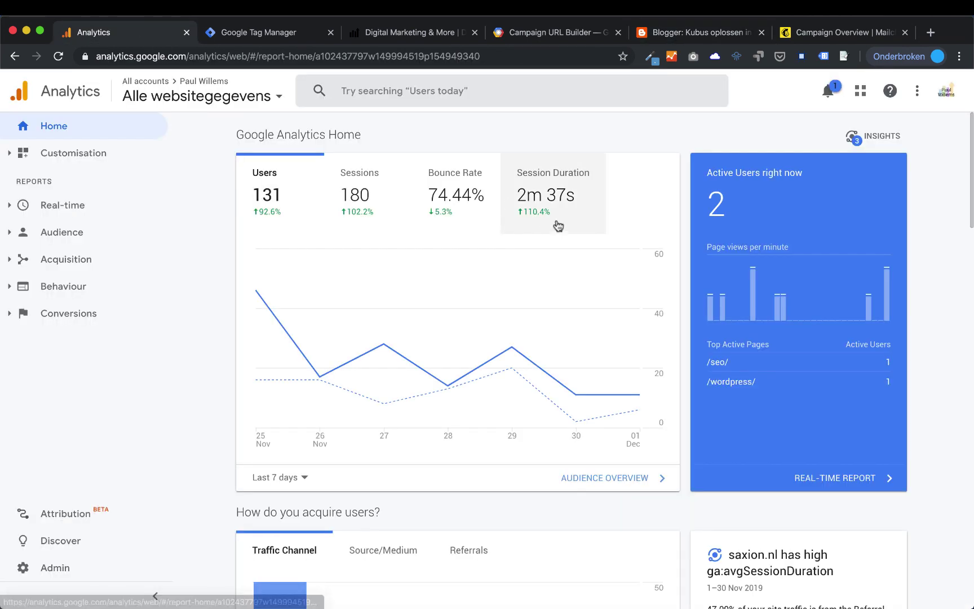
{"action": "left_click", "coordinate": [78, 260]}
{"action": "left_click", "coordinate": [79, 261]}
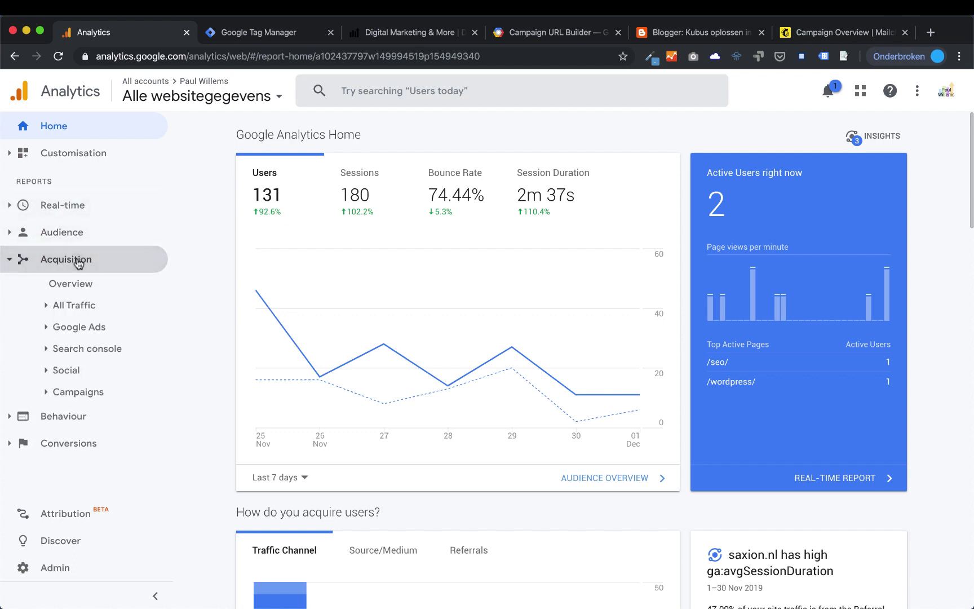
{"action": "left_click", "coordinate": [73, 391]}
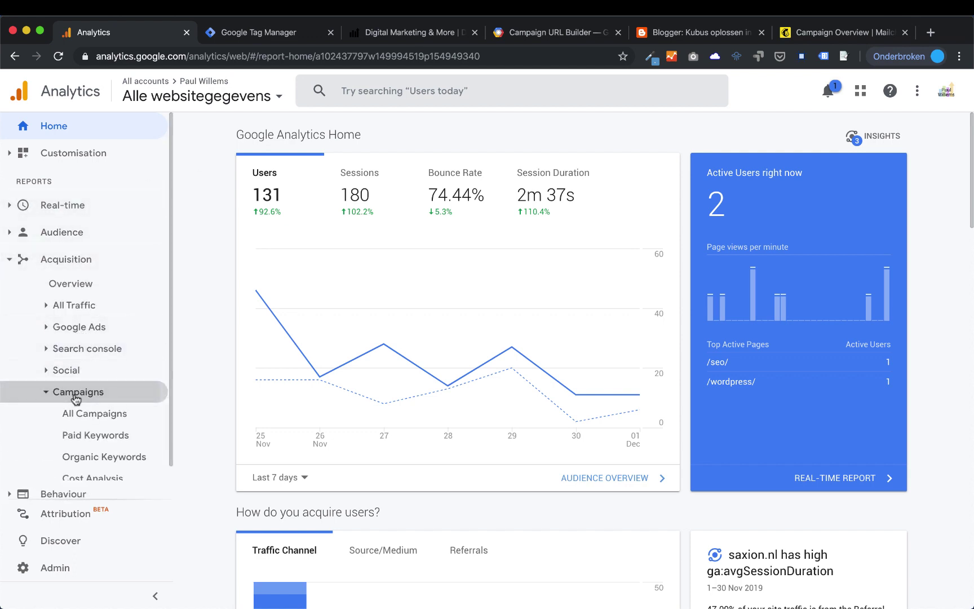
{"action": "left_click", "coordinate": [86, 419]}
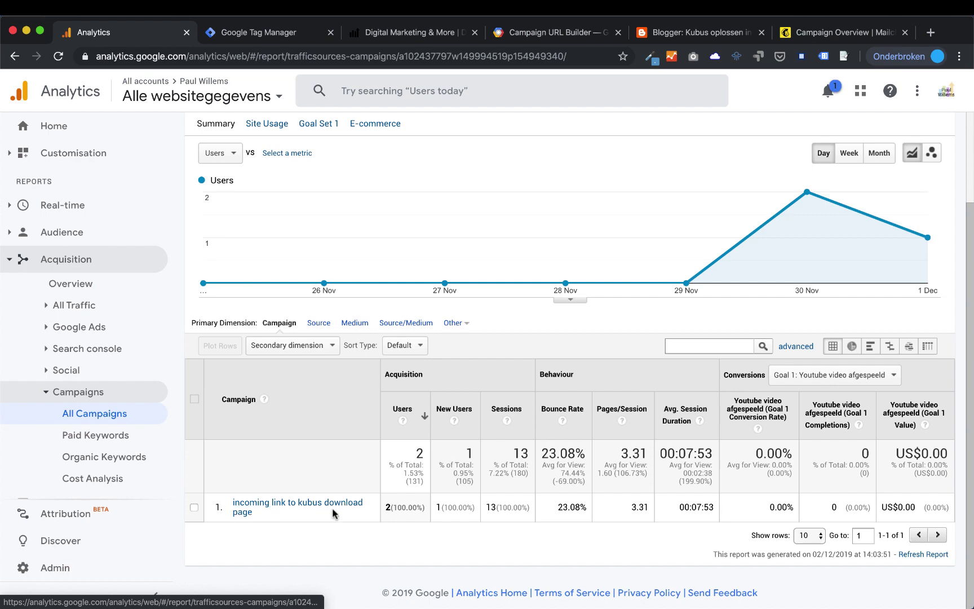
Follow the download button in the Mailchimp preview, inspect the UTM parameters in the landing page's address, and return to the Analytics report
{"action": "left_click", "coordinate": [812, 34]}
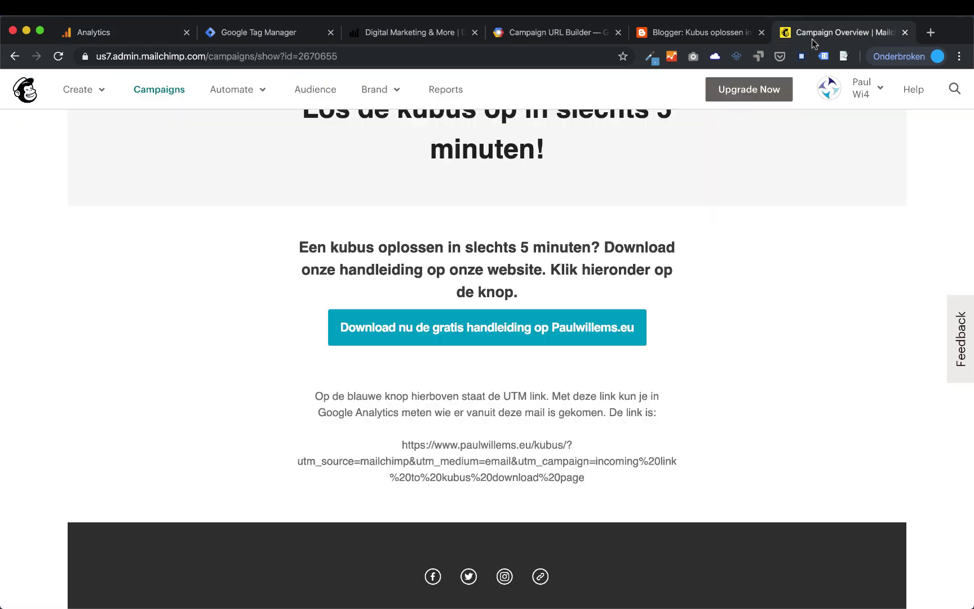
{"action": "left_click", "coordinate": [514, 328]}
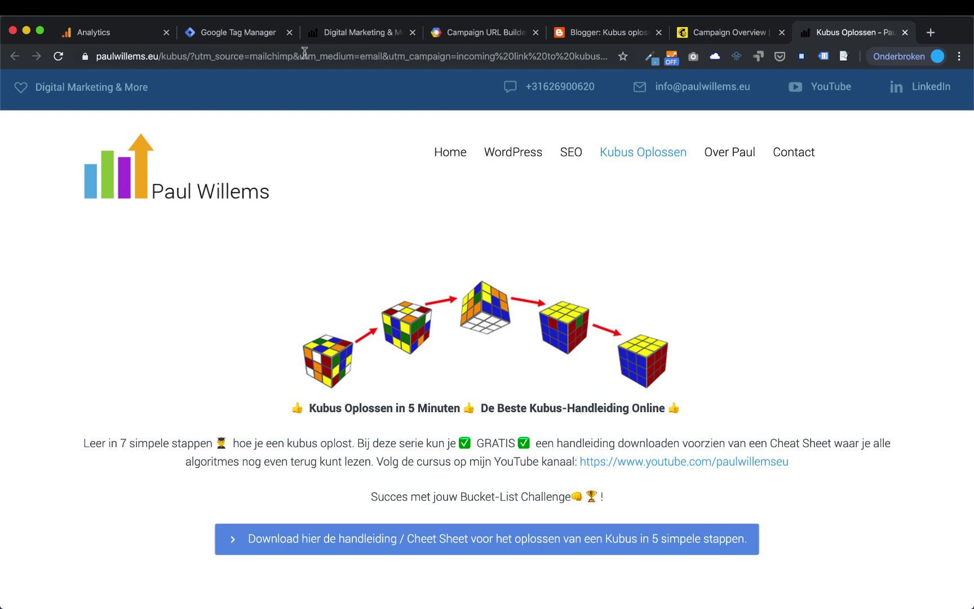
{"action": "left_click_drag", "start_coordinate": [328, 57], "coordinate": [617, 59]}
{"action": "left_click", "coordinate": [757, 252]}
{"action": "left_click", "coordinate": [101, 32]}
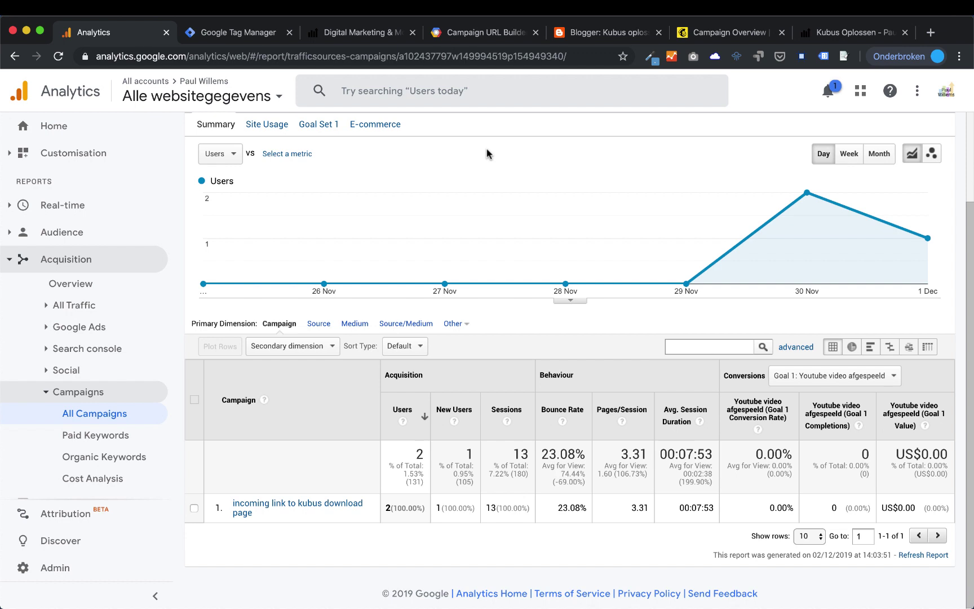
Switch to the Kubus Oplossen page, open its downloadable PDF manual, skim the pages and close the PDF
{"action": "key", "text": "ctrl+shift+Tab"}
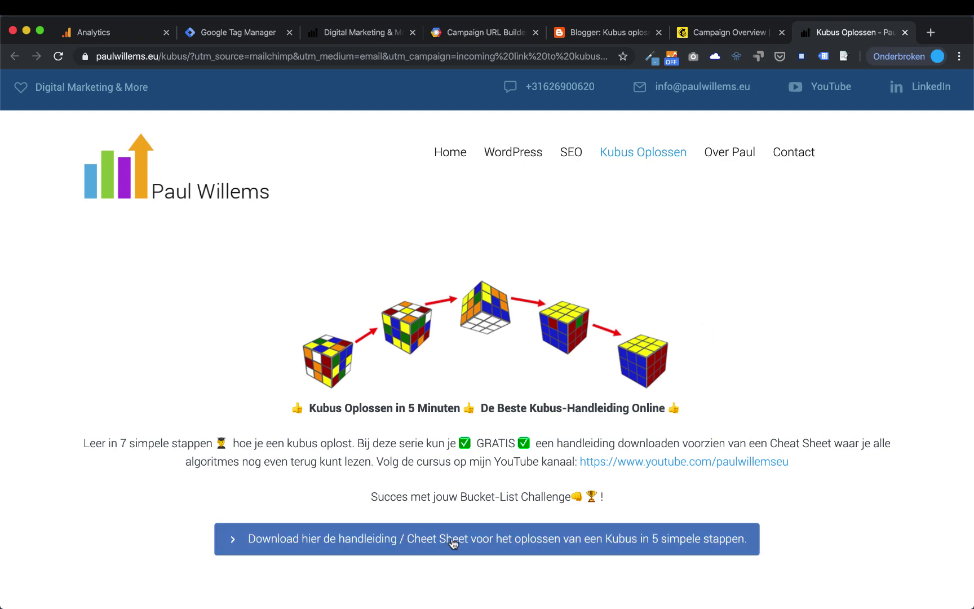
{"action": "left_click", "coordinate": [563, 535]}
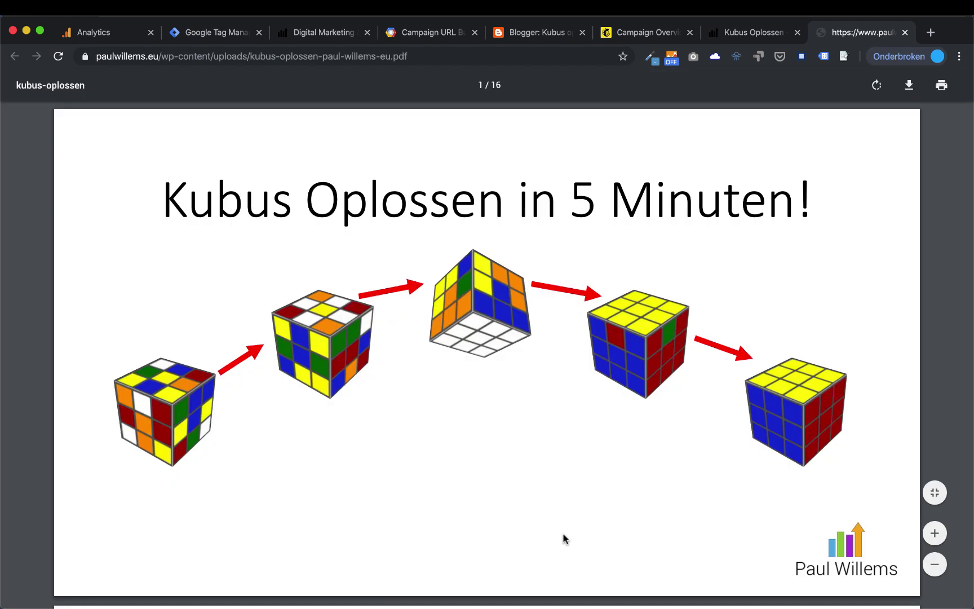
{"action": "scroll", "coordinate": [552, 467], "scroll_direction": "down", "scroll_amount": 20}
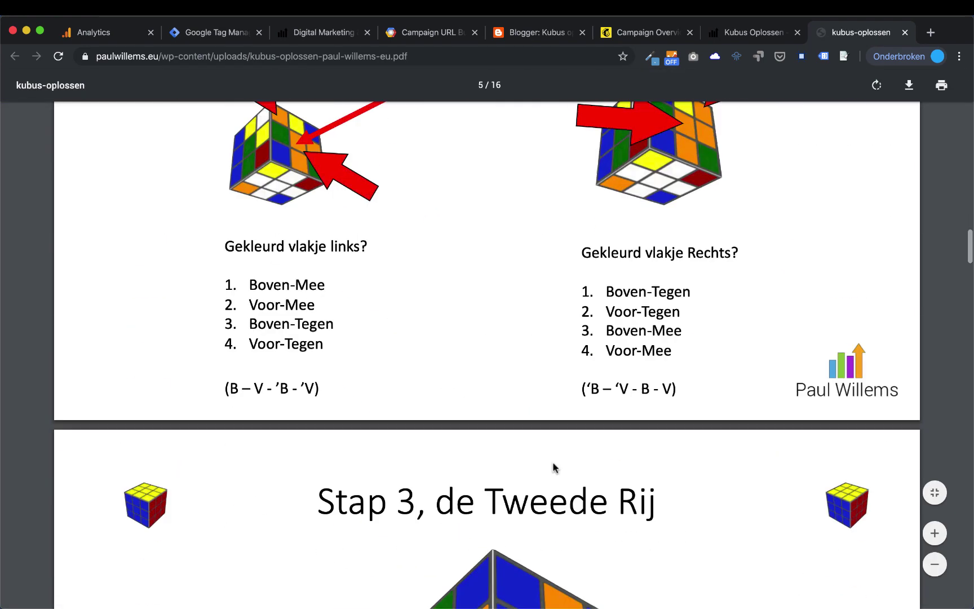
{"action": "scroll", "coordinate": [553, 467], "scroll_direction": "up", "scroll_amount": 20}
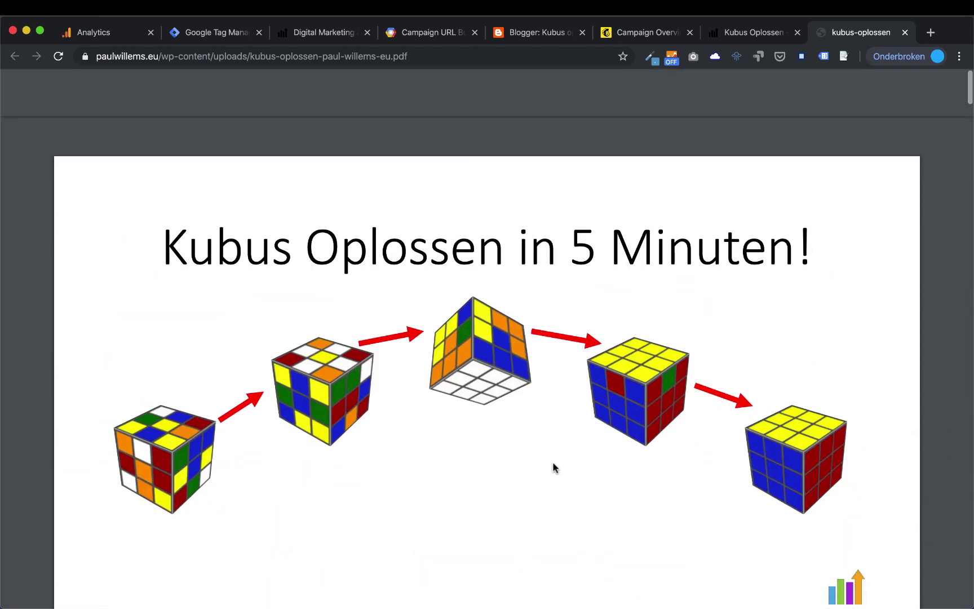
{"action": "left_click", "coordinate": [904, 33]}
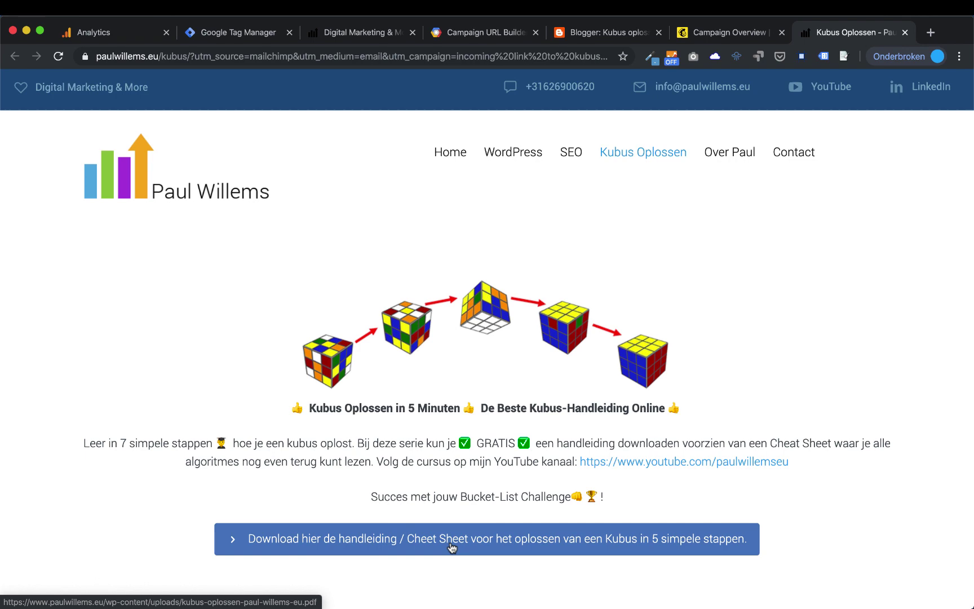
Switch to Google Tag Manager, start preview mode for the Default Workspace, and reload the Kubus Oplossen page in debug mode
{"action": "left_click", "coordinate": [246, 35]}
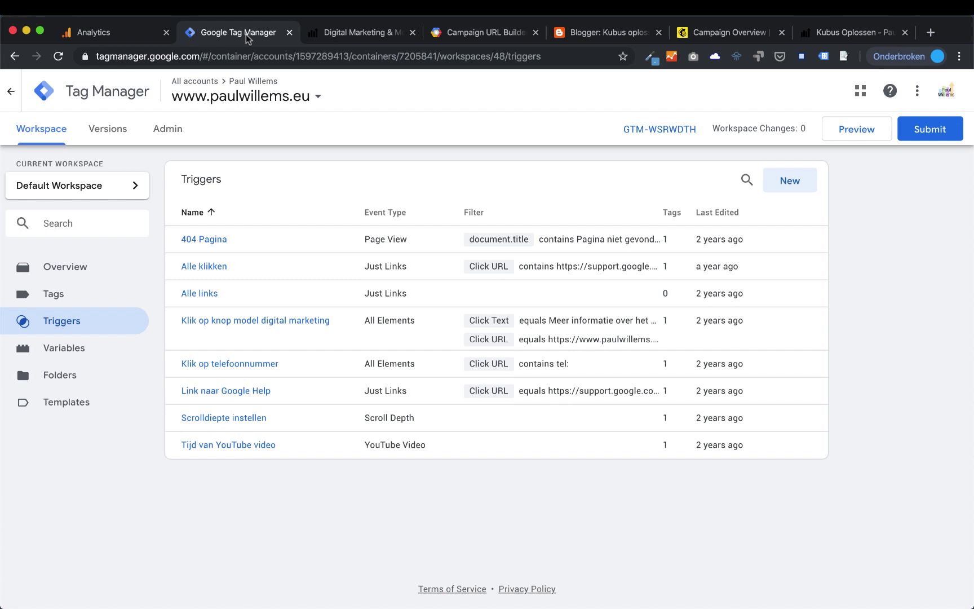
{"action": "left_click", "coordinate": [44, 119]}
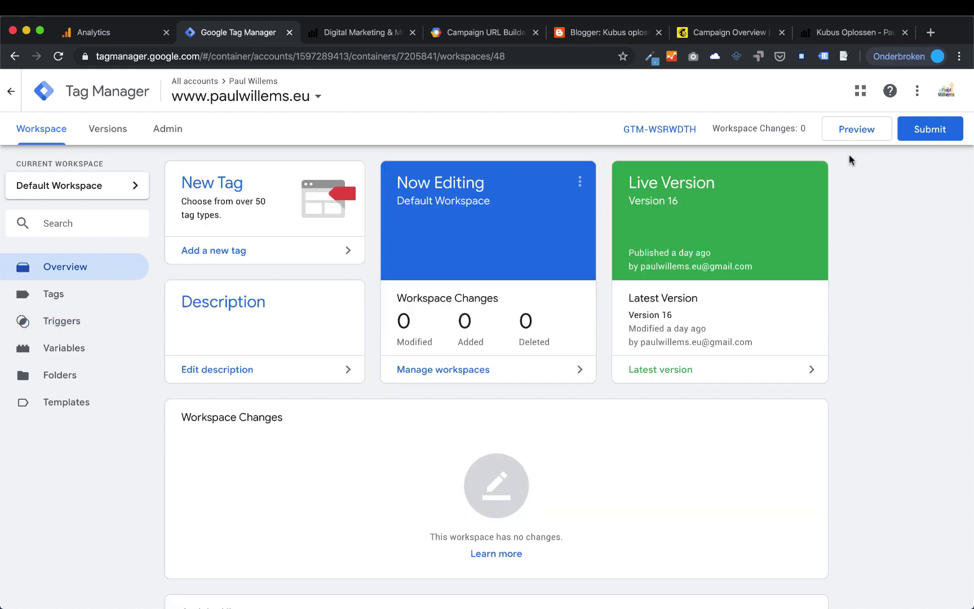
{"action": "left_click", "coordinate": [849, 132]}
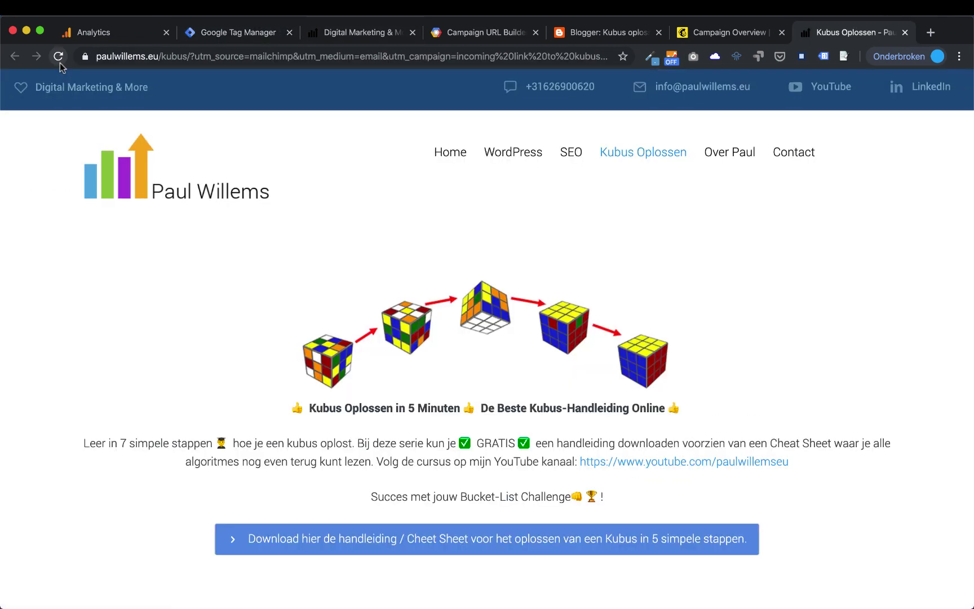
{"action": "key", "text": "super+9"}
{"action": "left_click", "coordinate": [59, 56]}
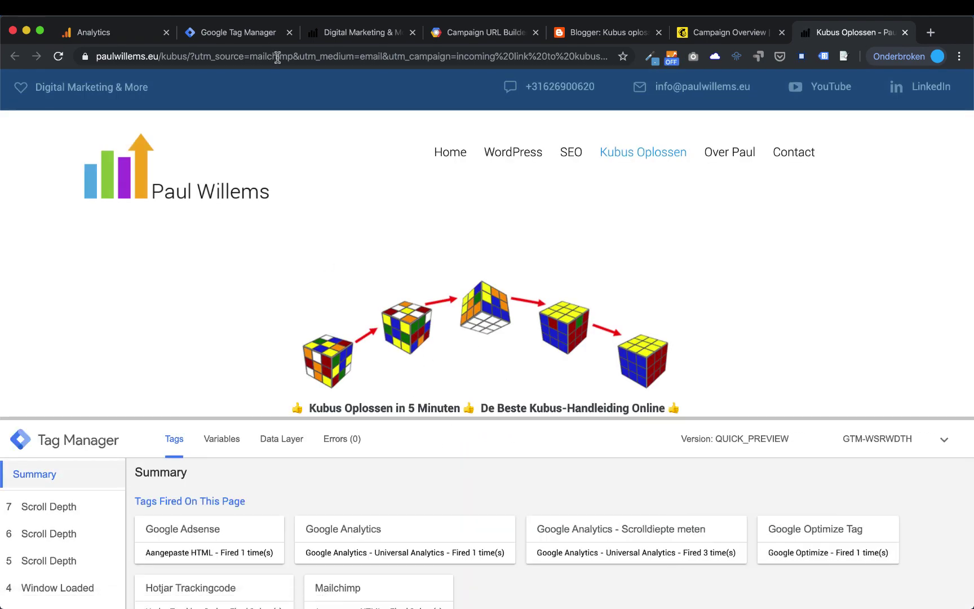
Close the Digital Marketing page and examine the fired and unfired tags in the Kubus page's debug summary
{"action": "left_click", "coordinate": [412, 32]}
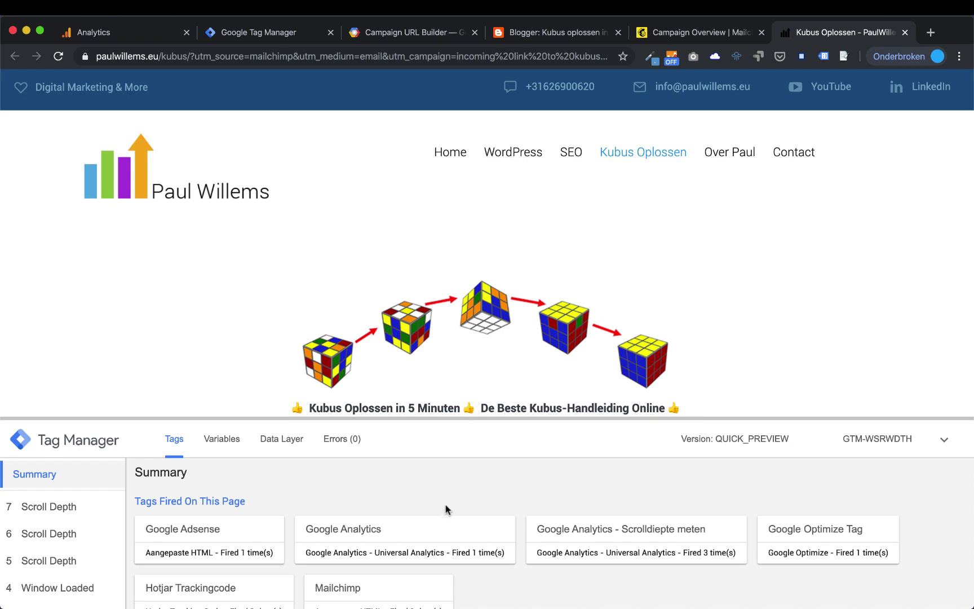
{"action": "scroll", "coordinate": [446, 507], "scroll_direction": "down", "scroll_amount": 5}
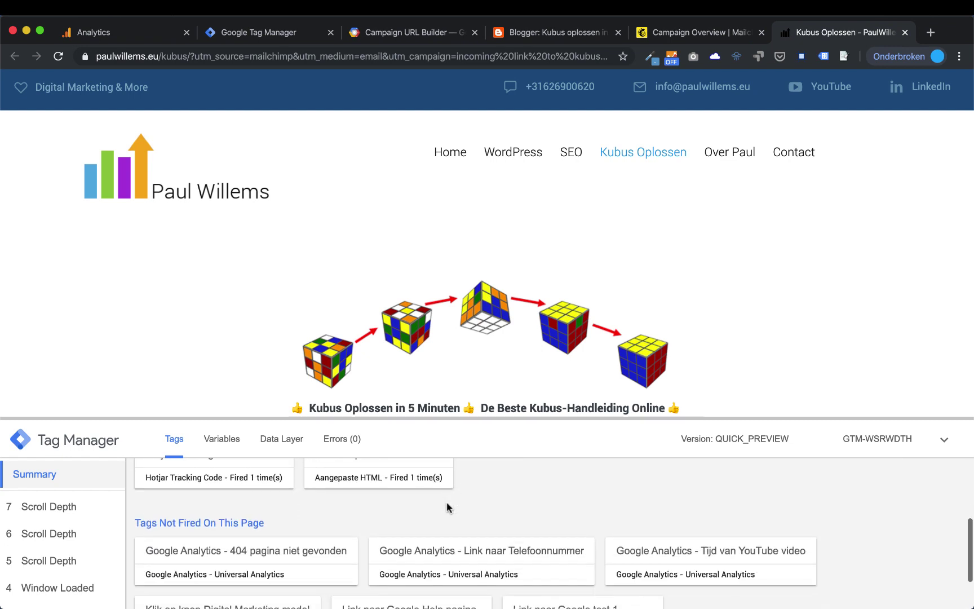
{"action": "scroll", "coordinate": [447, 506], "scroll_direction": "up", "scroll_amount": 5}
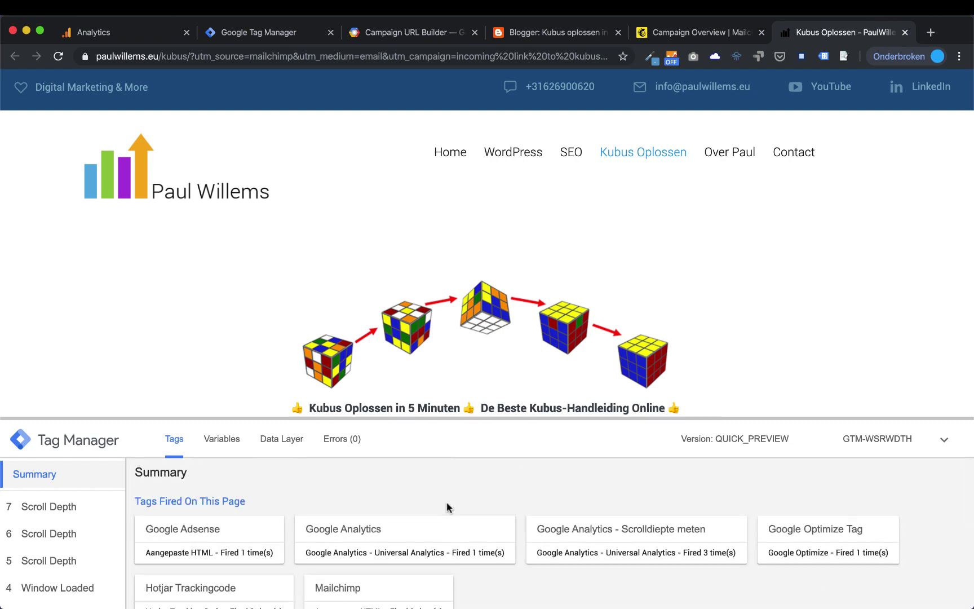
{"action": "scroll", "coordinate": [647, 363], "scroll_direction": "down", "scroll_amount": 3}
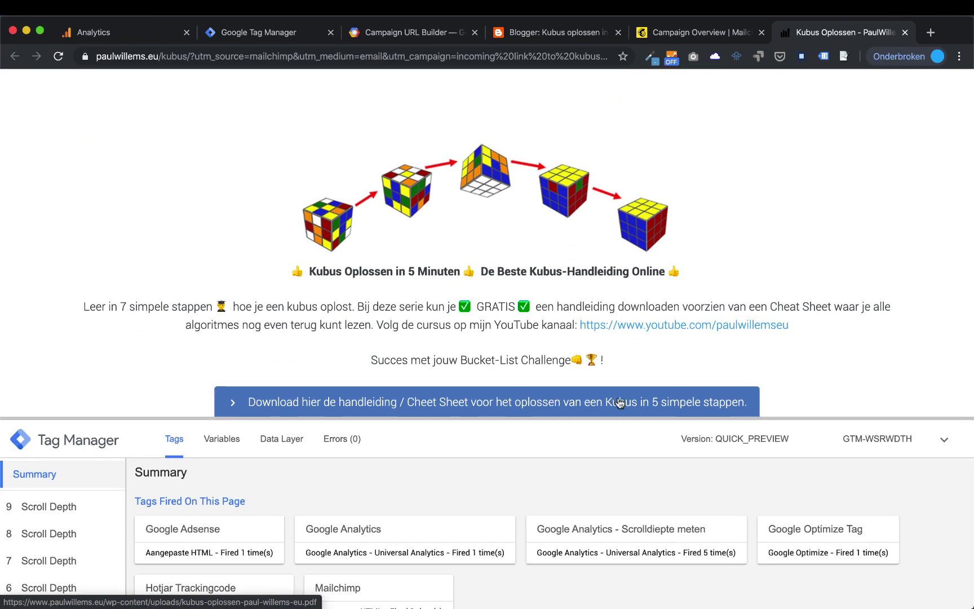
Switch to the kubus-parameters text file and copy the category text "Download Handleiding Kubus"
{"action": "mouse_move", "coordinate": [510, 595]}
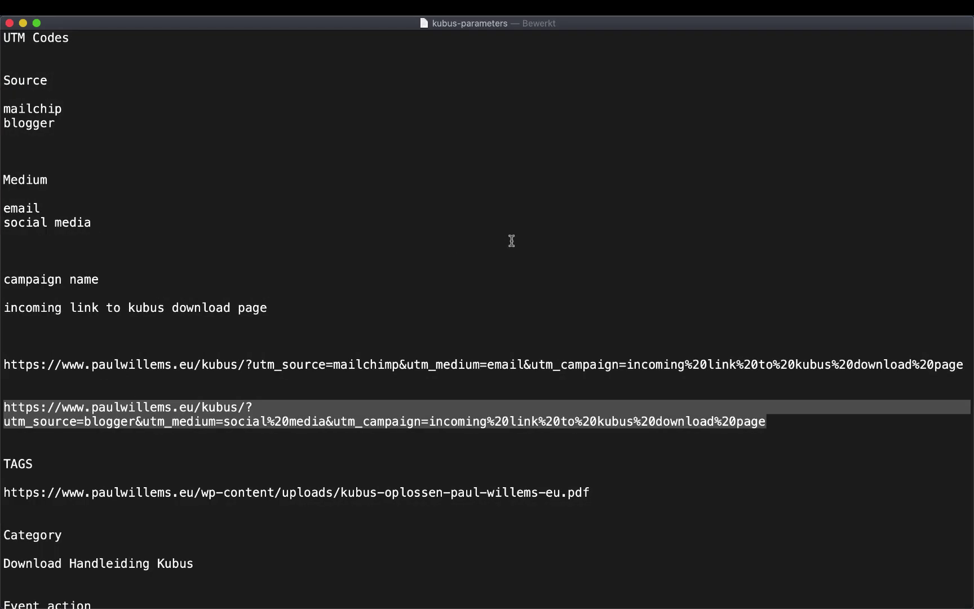
{"action": "scroll", "coordinate": [511, 238], "scroll_direction": "down", "scroll_amount": 2}
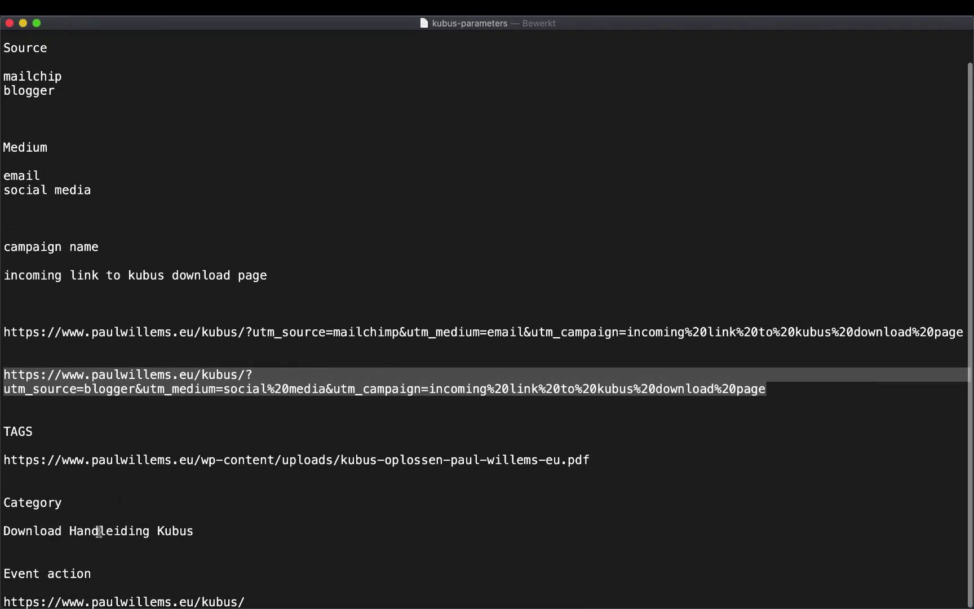
{"action": "left_click", "coordinate": [192, 529]}
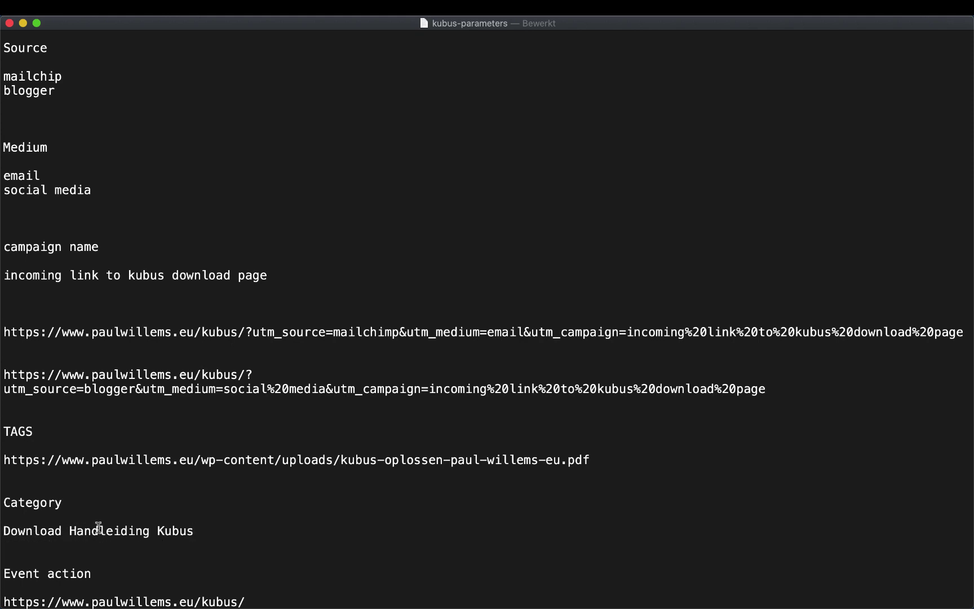
{"action": "left_click_drag", "start_coordinate": [197, 530], "coordinate": [4, 536]}
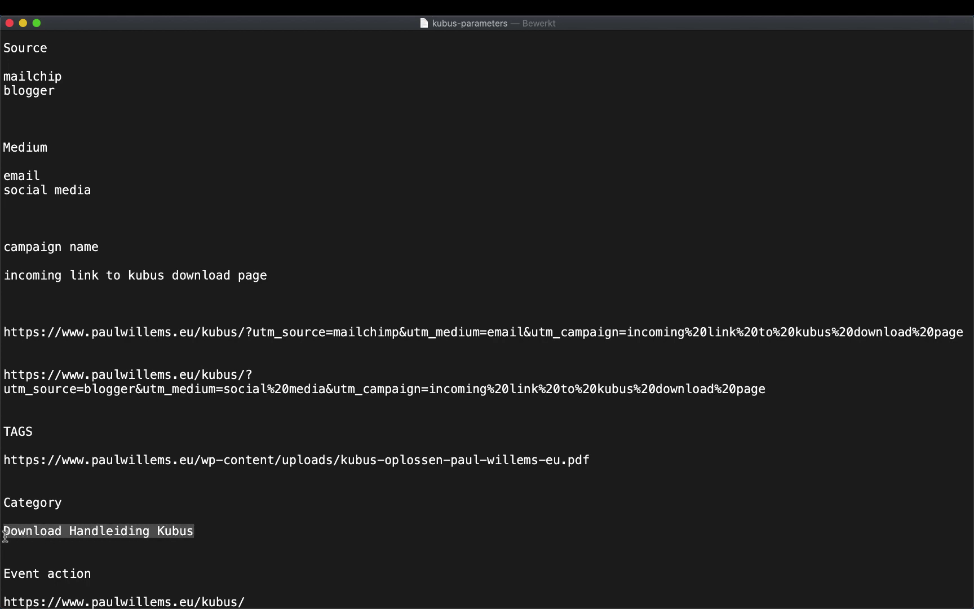
{"action": "right_click", "coordinate": [69, 530]}
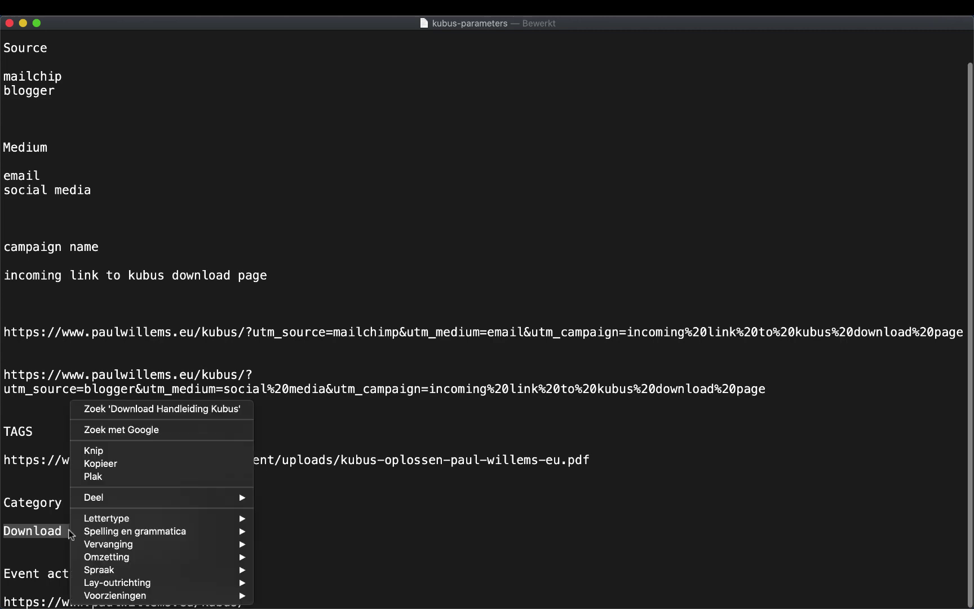
{"action": "left_click", "coordinate": [104, 464]}
Switch back to Google Tag Manager in Chrome and create a new tag named "Download Handleiding Kubus"
{"action": "mouse_move", "coordinate": [230, 604]}
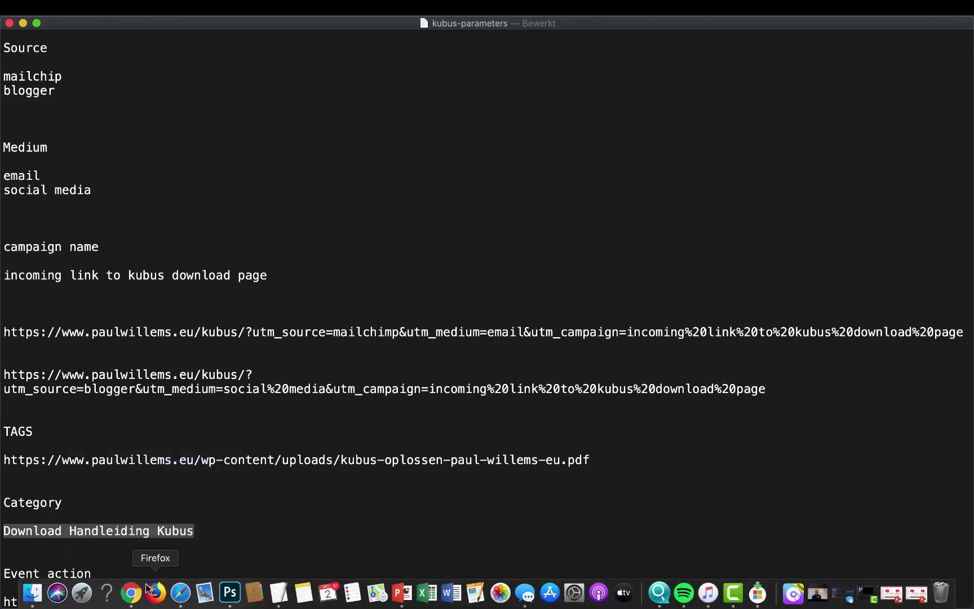
{"action": "left_click", "coordinate": [131, 591]}
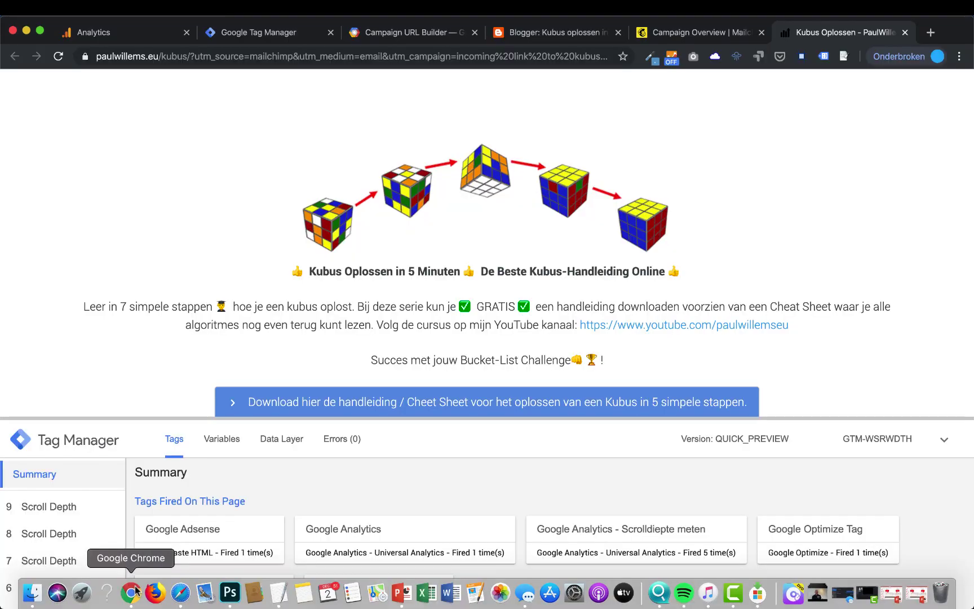
{"action": "left_click", "coordinate": [280, 34]}
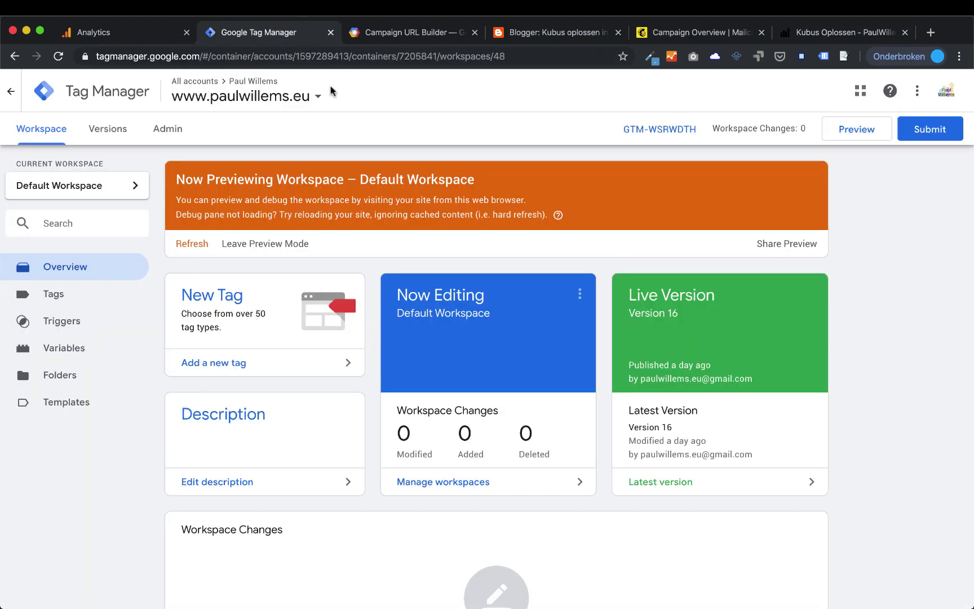
{"action": "left_click", "coordinate": [65, 299]}
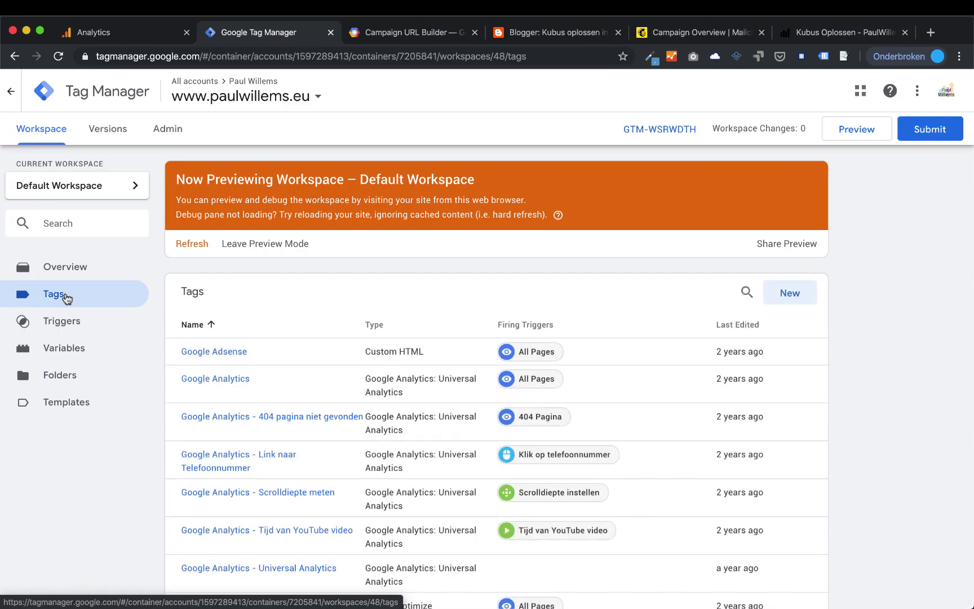
{"action": "left_click", "coordinate": [793, 296]}
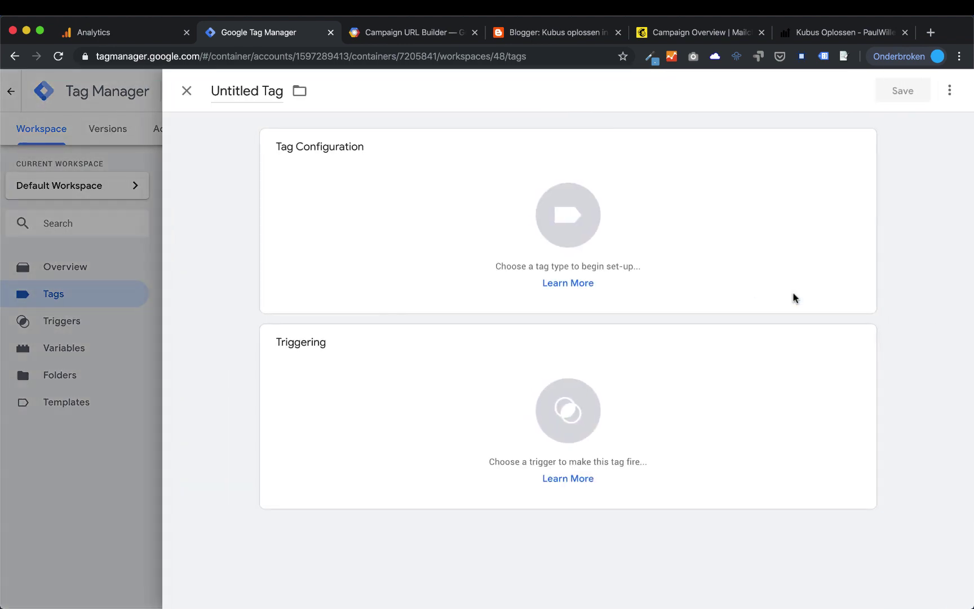
{"action": "left_click", "coordinate": [268, 91]}
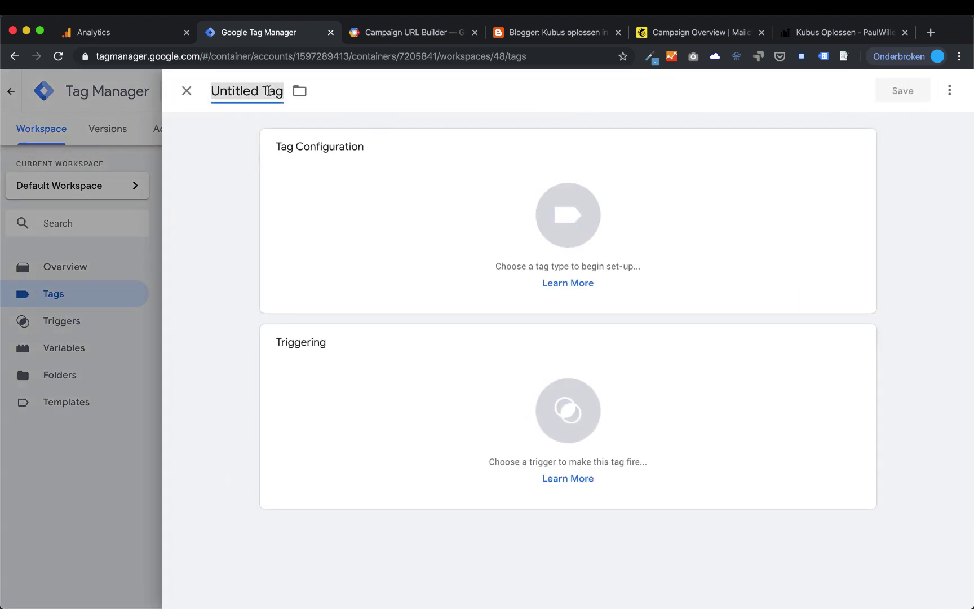
{"action": "key", "text": "super+v"}
{"action": "key", "text": "super+Left"}
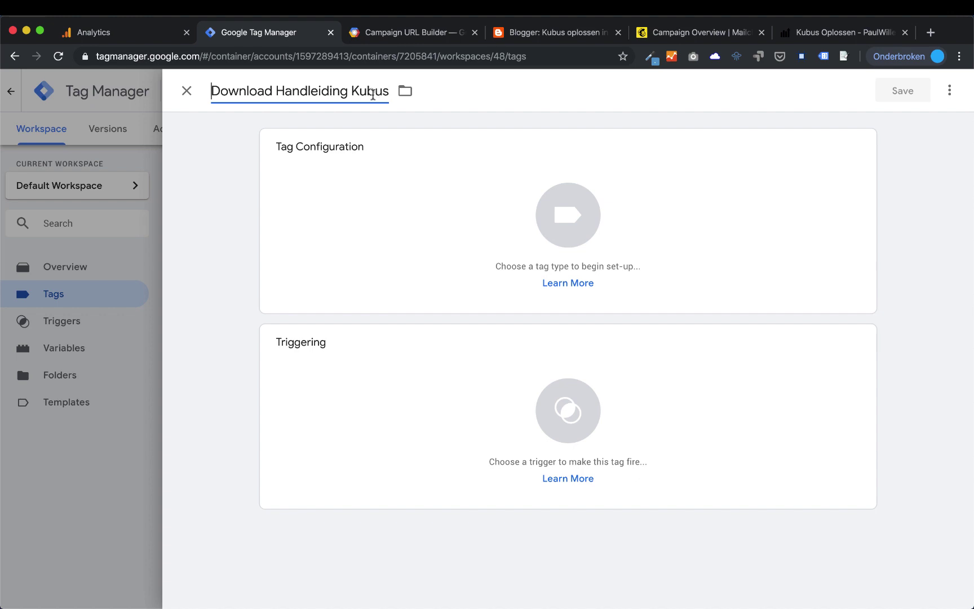
Configure the tag as Google Analytics: Universal Analytics with the track type Event
{"action": "left_click", "coordinate": [573, 224]}
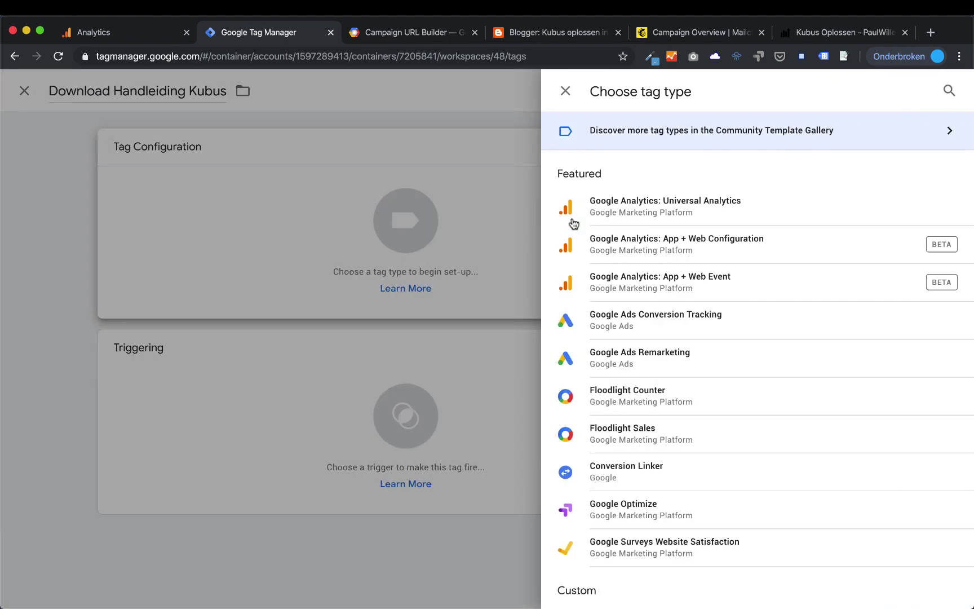
{"action": "left_click", "coordinate": [645, 206]}
{"action": "left_click", "coordinate": [444, 285]}
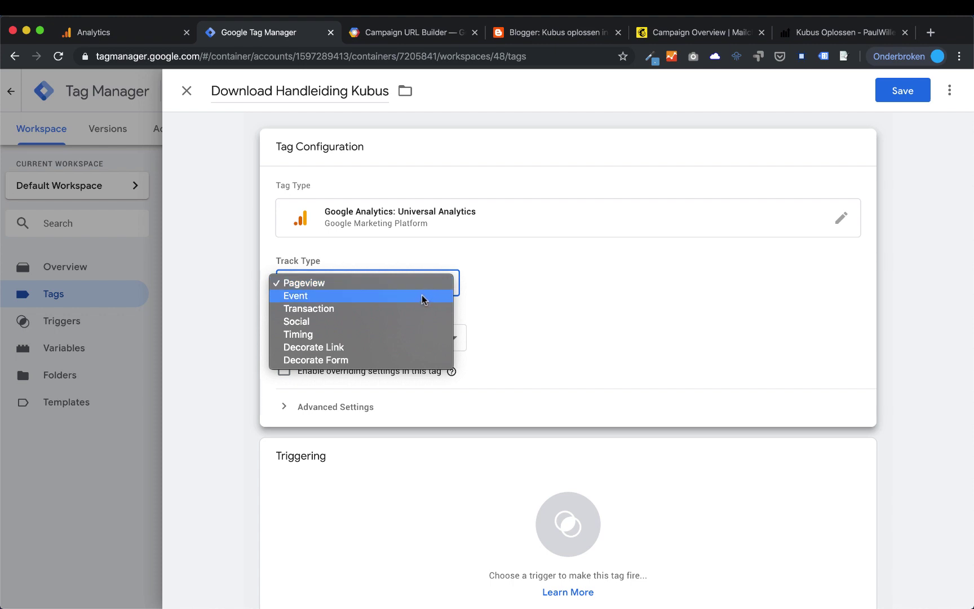
{"action": "left_click", "coordinate": [423, 298]}
Set the event category to "Download Handleiding Kubus" and the action to the Page URL variable
{"action": "left_click", "coordinate": [402, 350]}
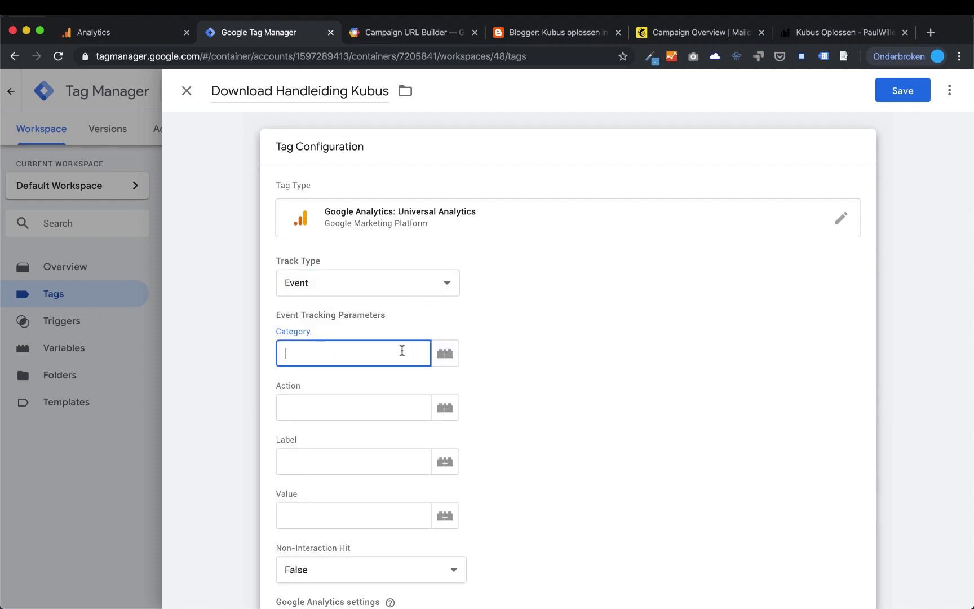
{"action": "key", "text": "super+v"}
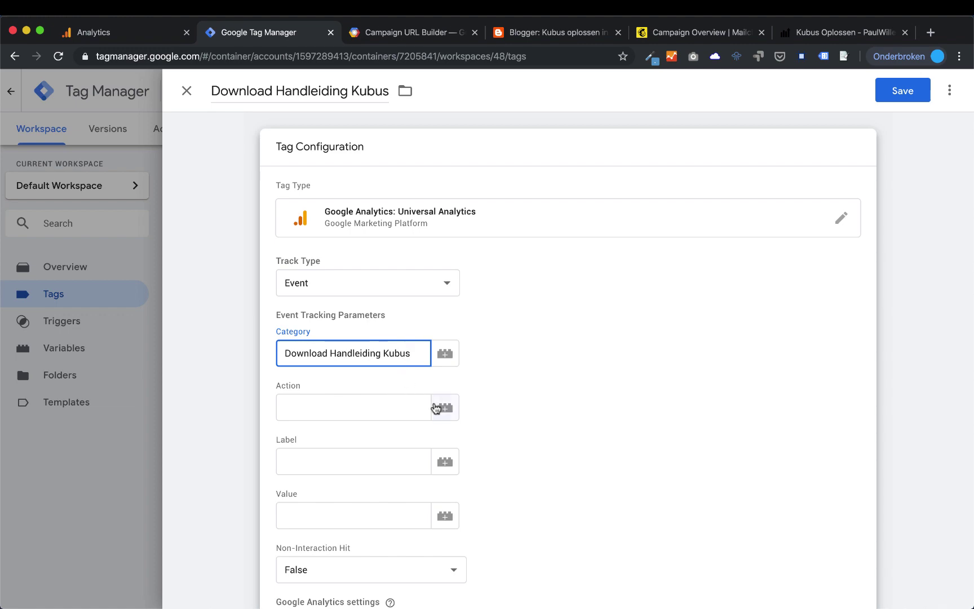
{"action": "left_click", "coordinate": [375, 404]}
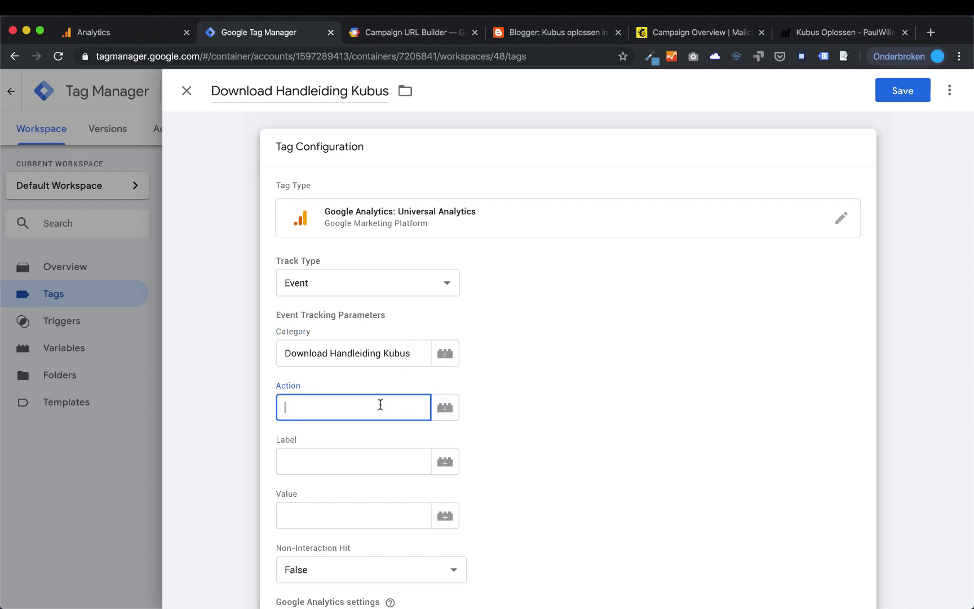
{"action": "left_click", "coordinate": [445, 408]}
{"action": "scroll", "coordinate": [529, 383], "scroll_direction": "down", "scroll_amount": 5}
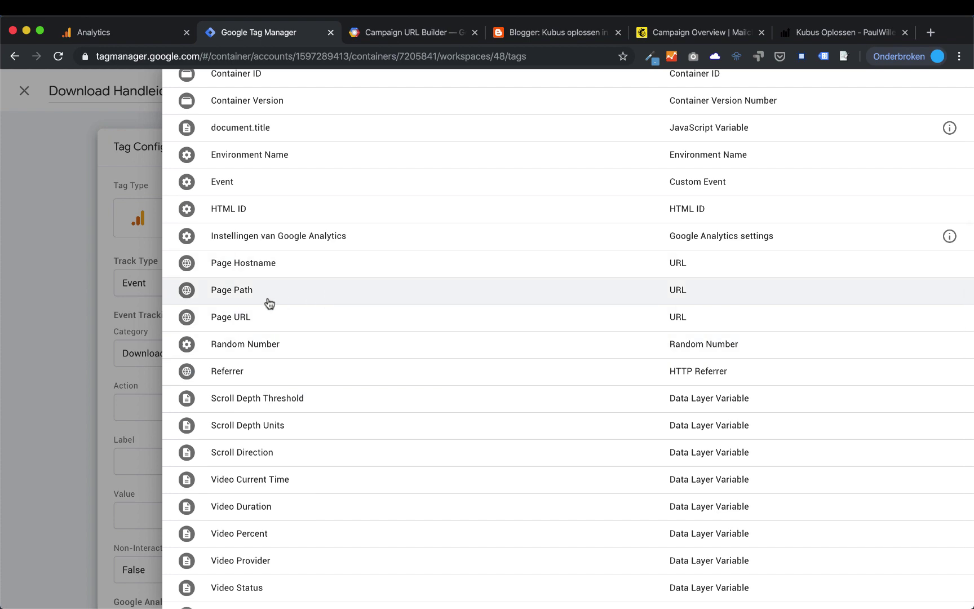
{"action": "left_click", "coordinate": [231, 316]}
{"action": "left_click", "coordinate": [576, 385]}
Assign the {{Instellingen van Google Analytics}} variable as the tag's Google Analytics settings
{"action": "scroll", "coordinate": [575, 384], "scroll_direction": "down", "scroll_amount": 4}
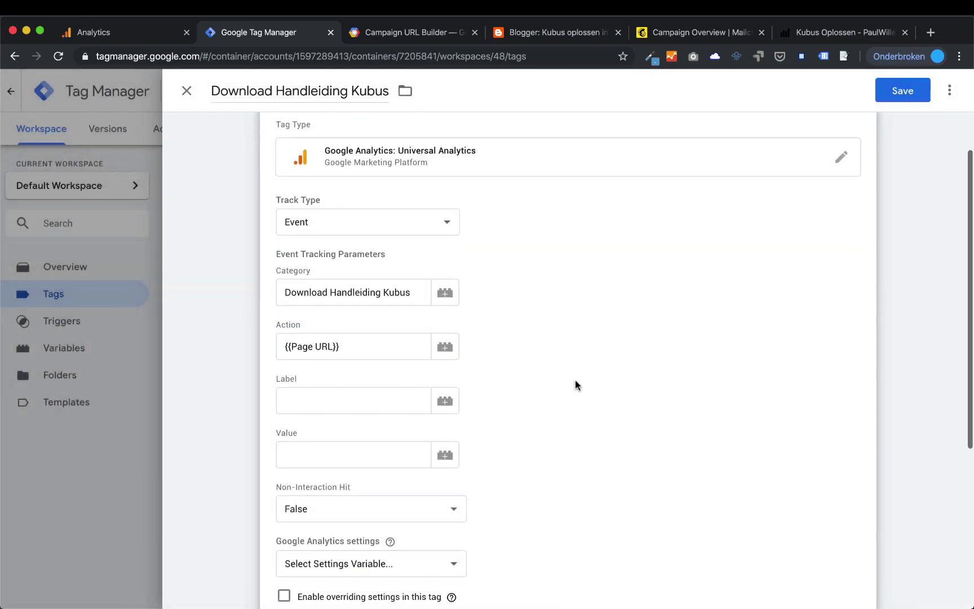
{"action": "scroll", "coordinate": [576, 385], "scroll_direction": "down", "scroll_amount": 2}
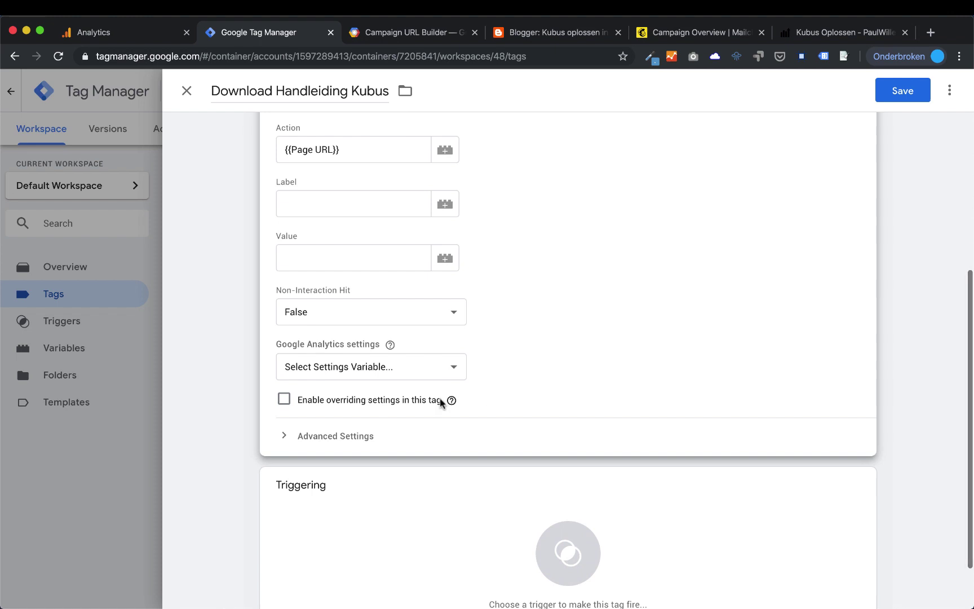
{"action": "left_click", "coordinate": [457, 372]}
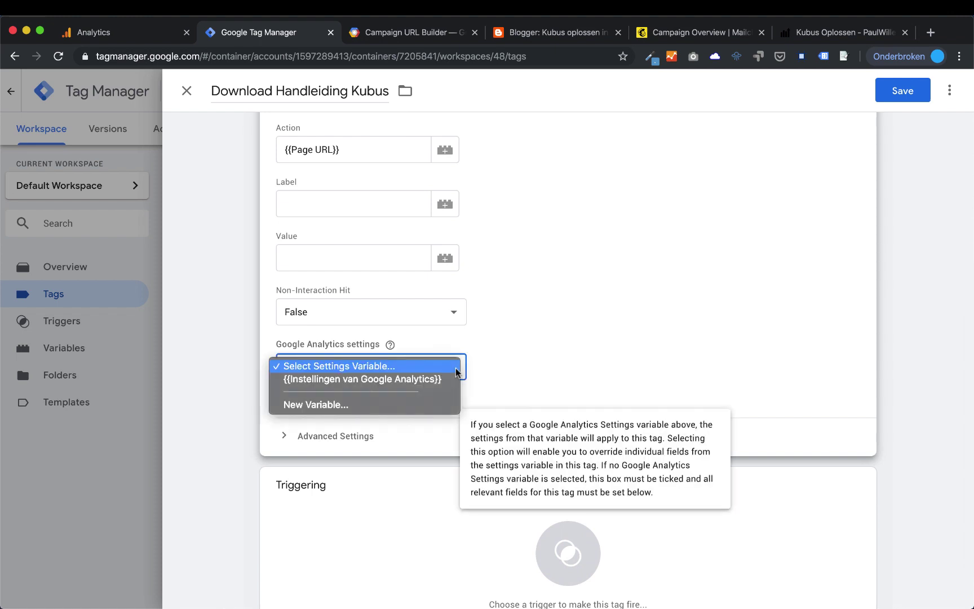
{"action": "left_click", "coordinate": [428, 380]}
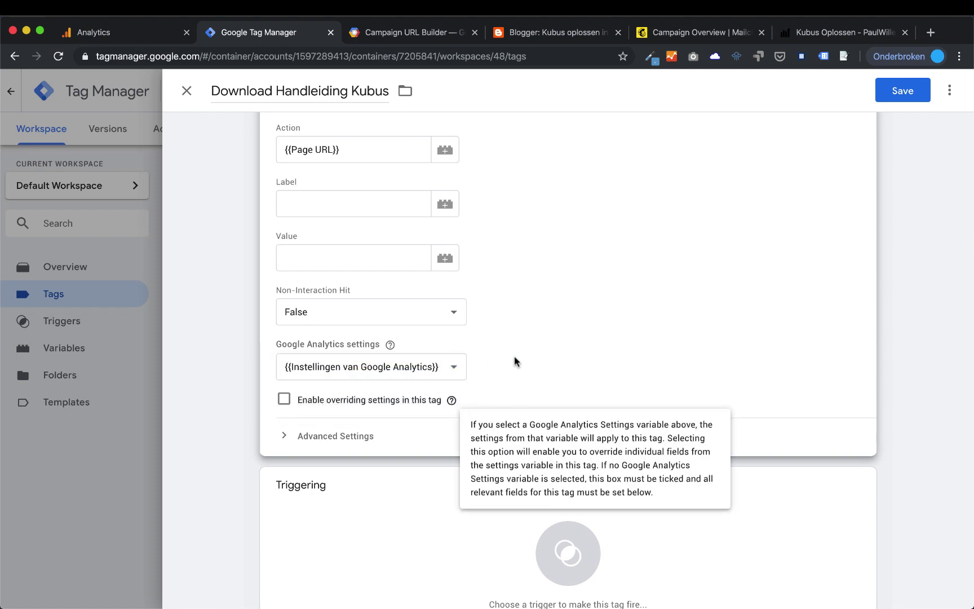
Check the help for the Google Analytics settings field and open the trigger selection for the tag
{"action": "scroll", "coordinate": [541, 369], "scroll_direction": "down", "scroll_amount": 2}
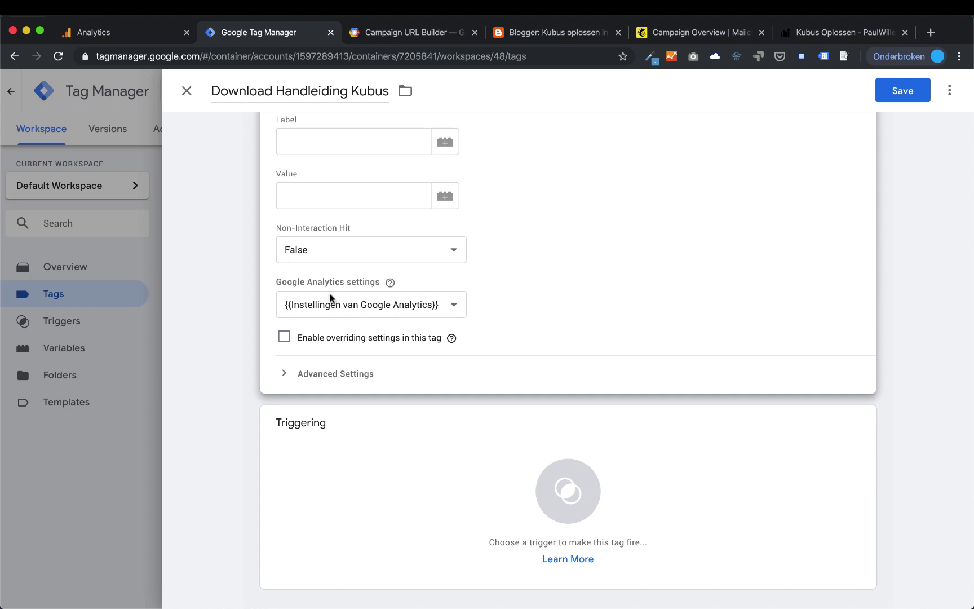
{"action": "mouse_move", "coordinate": [390, 284]}
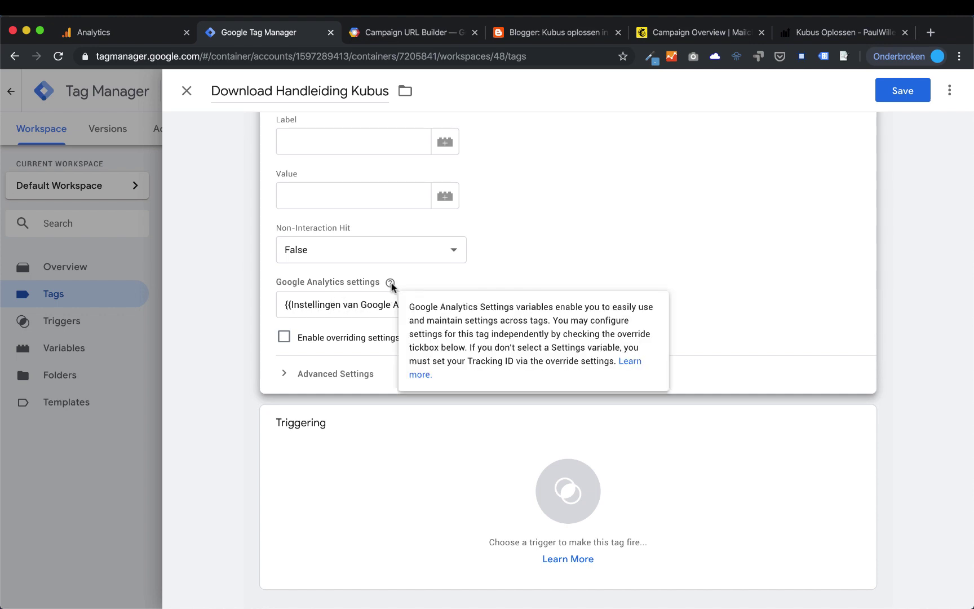
{"action": "key", "text": "Tab"}
{"action": "scroll", "coordinate": [575, 238], "scroll_direction": "down", "scroll_amount": 1}
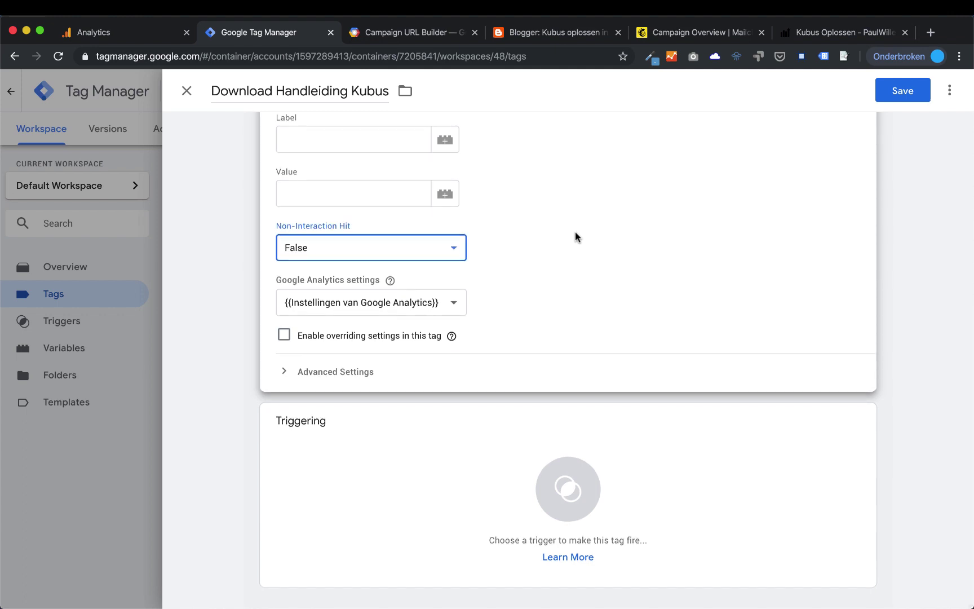
{"action": "left_click", "coordinate": [565, 494]}
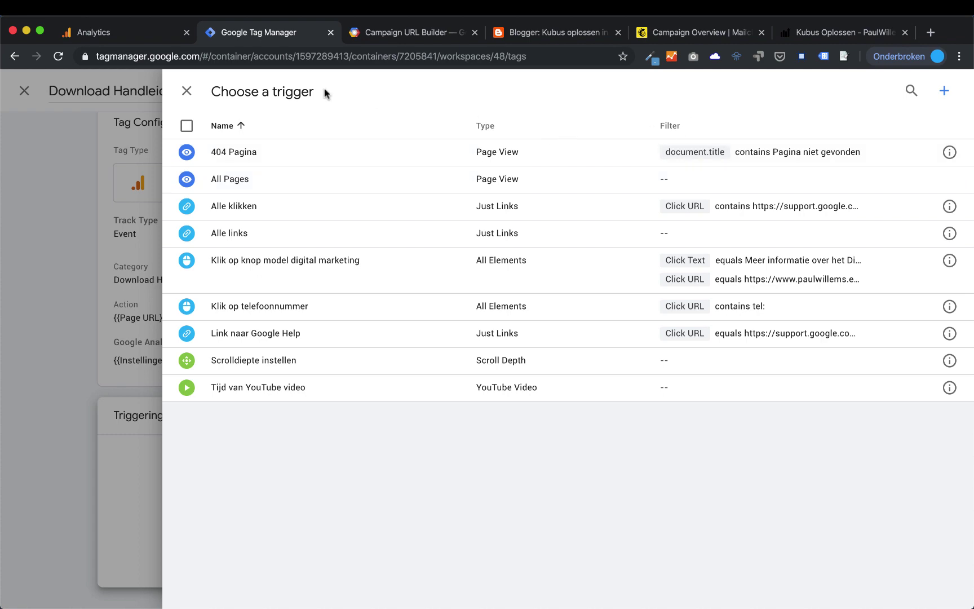
Test the manual's download link on the Kubus page and show the Link Click event's variables in an enlarged Tag Manager preview pane
{"action": "left_click", "coordinate": [836, 34]}
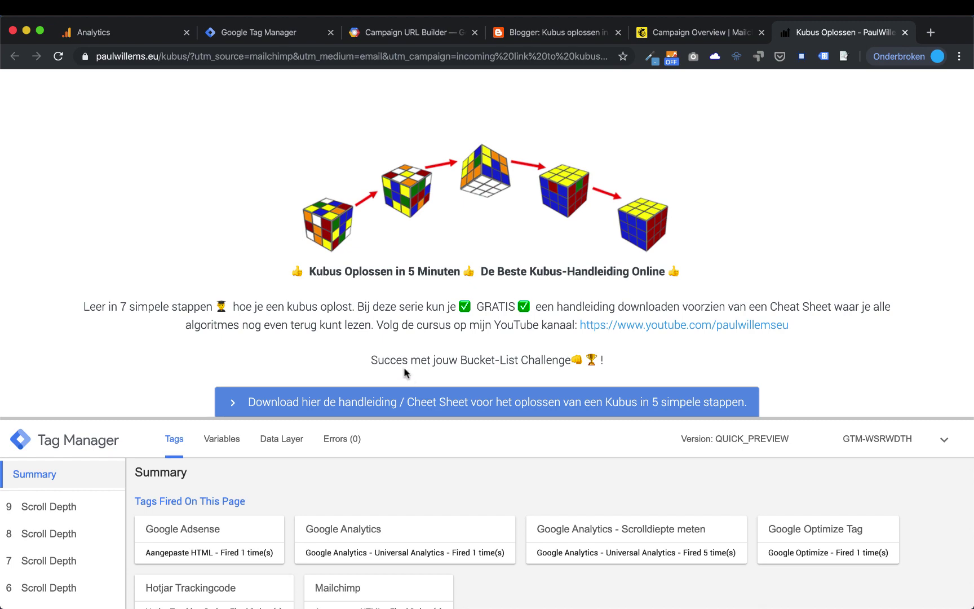
{"action": "left_click", "coordinate": [421, 402]}
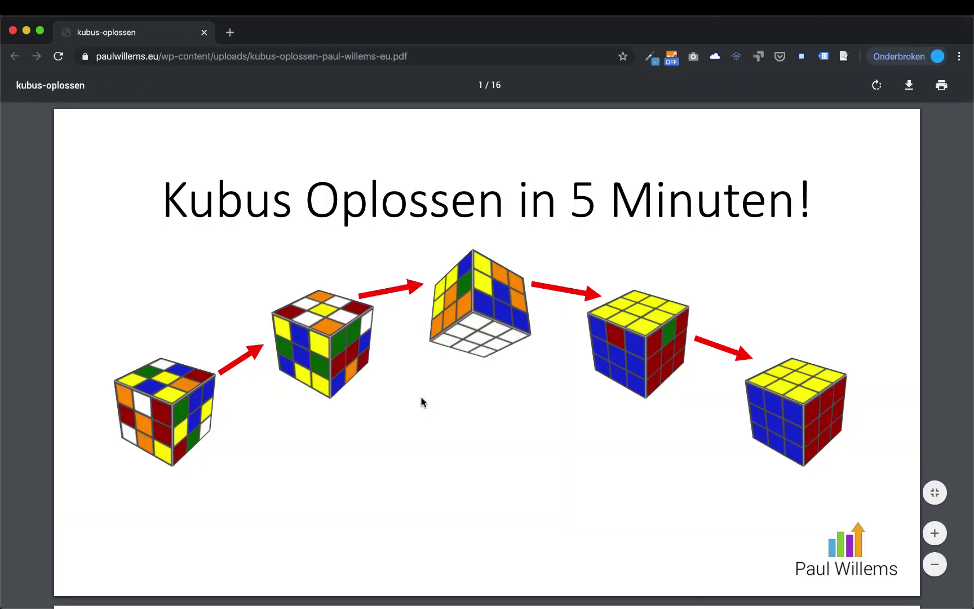
{"action": "left_click", "coordinate": [13, 32]}
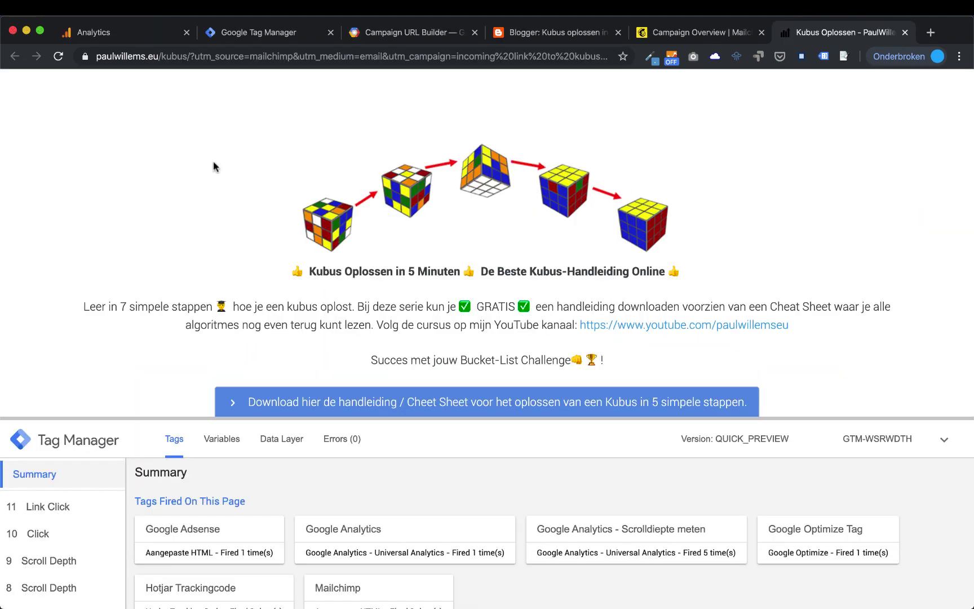
{"action": "left_click", "coordinate": [54, 510]}
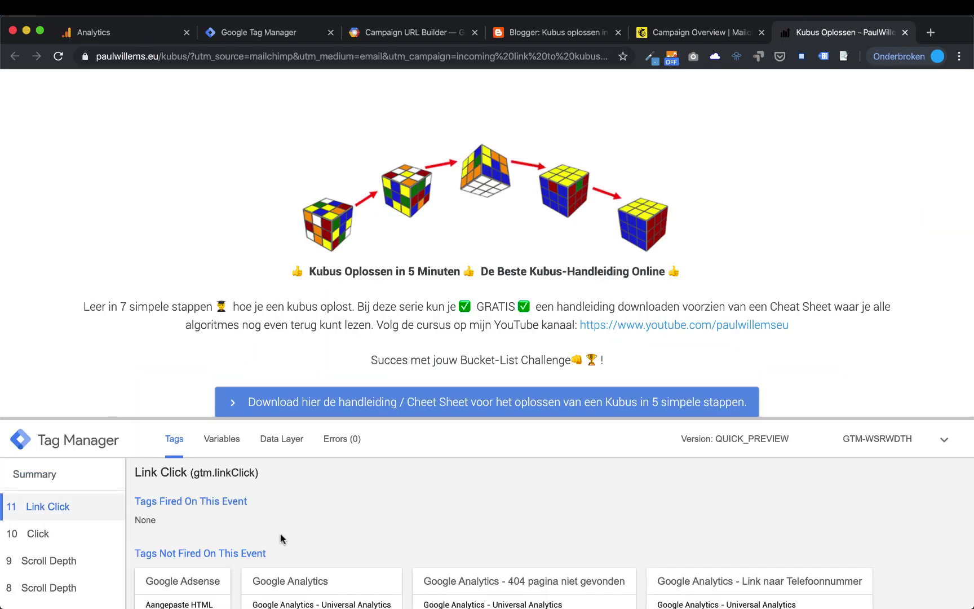
{"action": "left_click", "coordinate": [228, 446]}
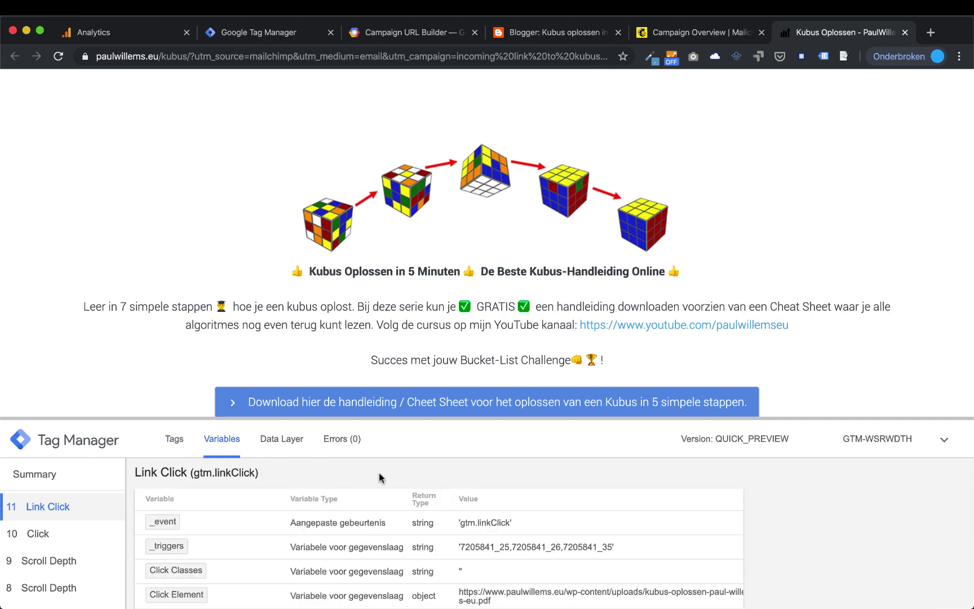
{"action": "left_click_drag", "start_coordinate": [599, 417], "coordinate": [606, 156]}
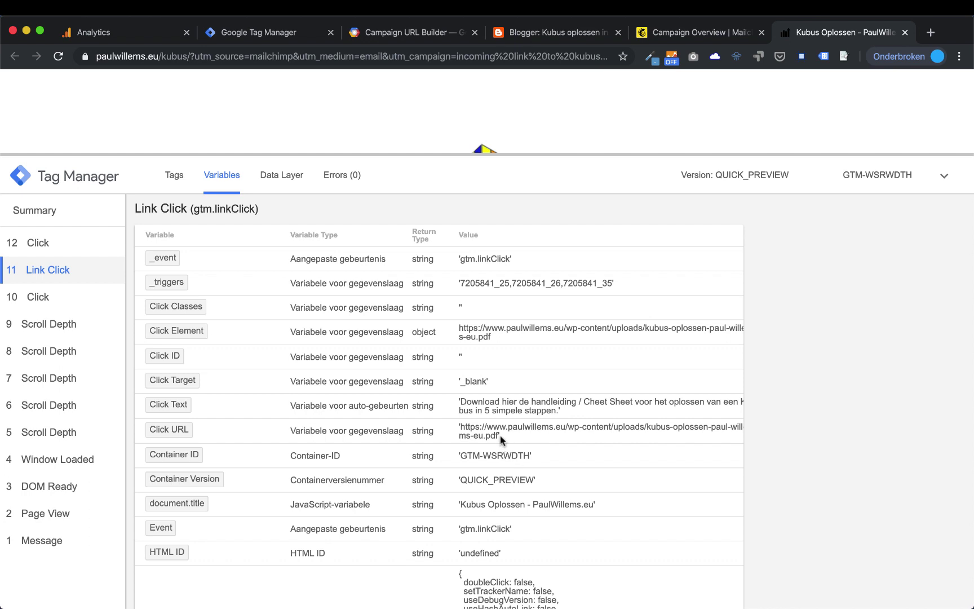
Copy the Click URL value into the kubus-parameters notes in TextEdit, below the existing PDF link under TAGS, as a single line
{"action": "left_click_drag", "start_coordinate": [497, 434], "coordinate": [471, 430]}
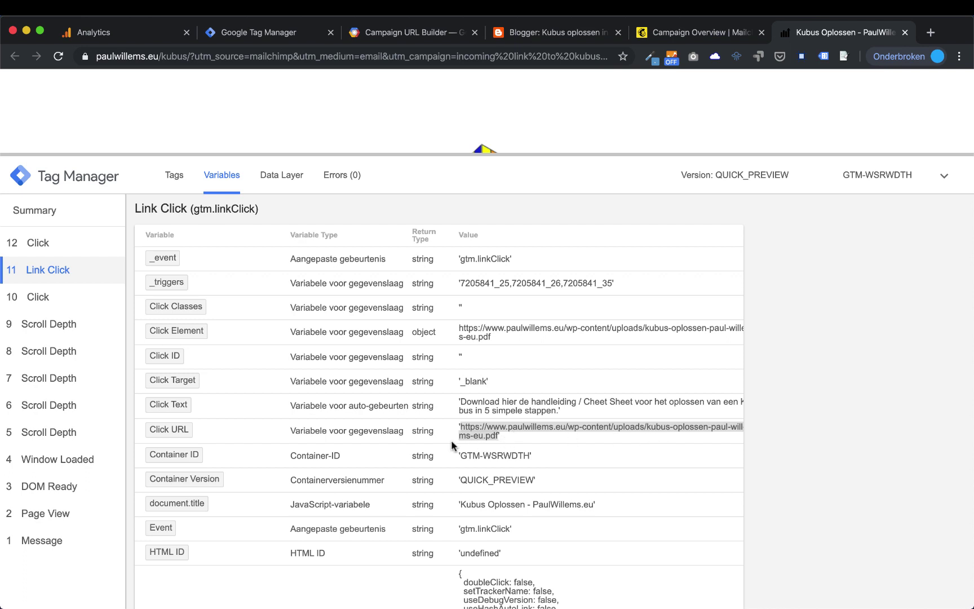
{"action": "right_click", "coordinate": [476, 437]}
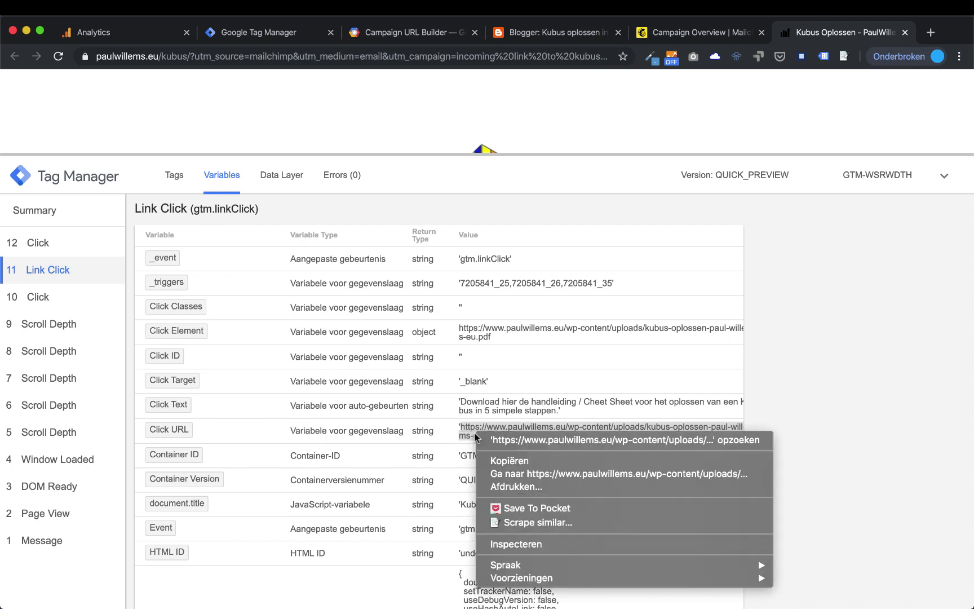
{"action": "left_click", "coordinate": [501, 461]}
{"action": "mouse_move", "coordinate": [349, 604]}
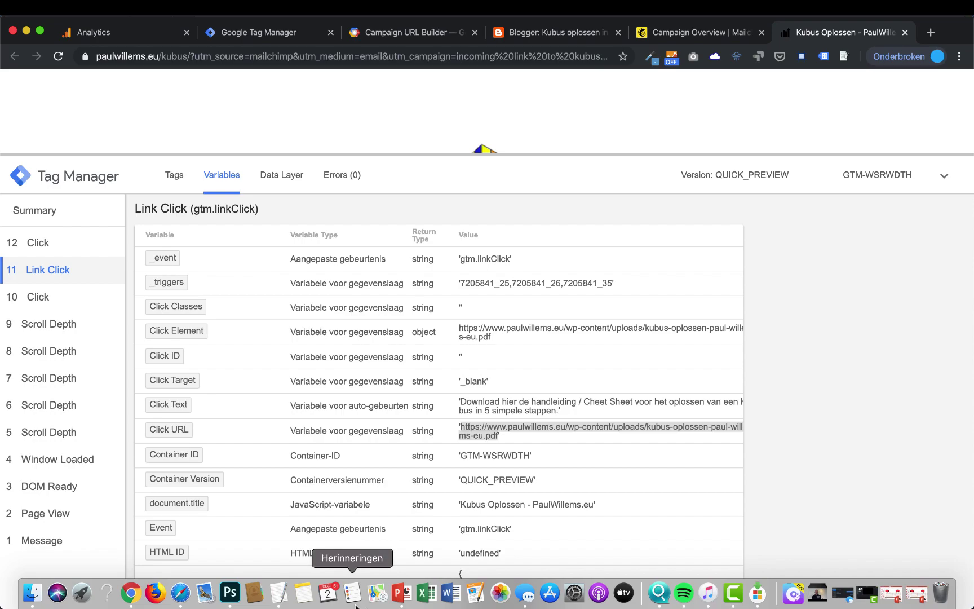
{"action": "left_click", "coordinate": [279, 592]}
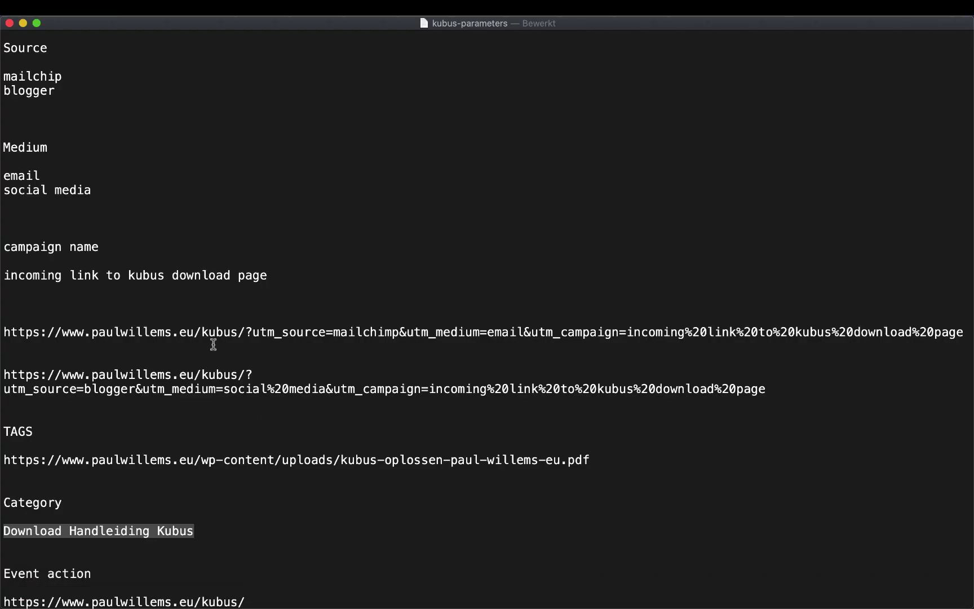
{"action": "left_click", "coordinate": [57, 480]}
{"action": "key", "text": "super+v"}
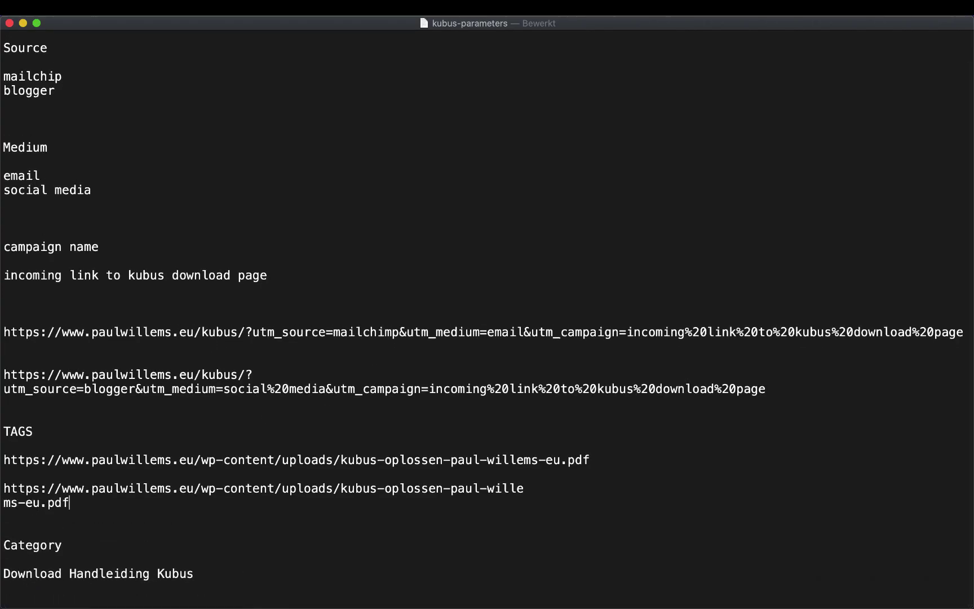
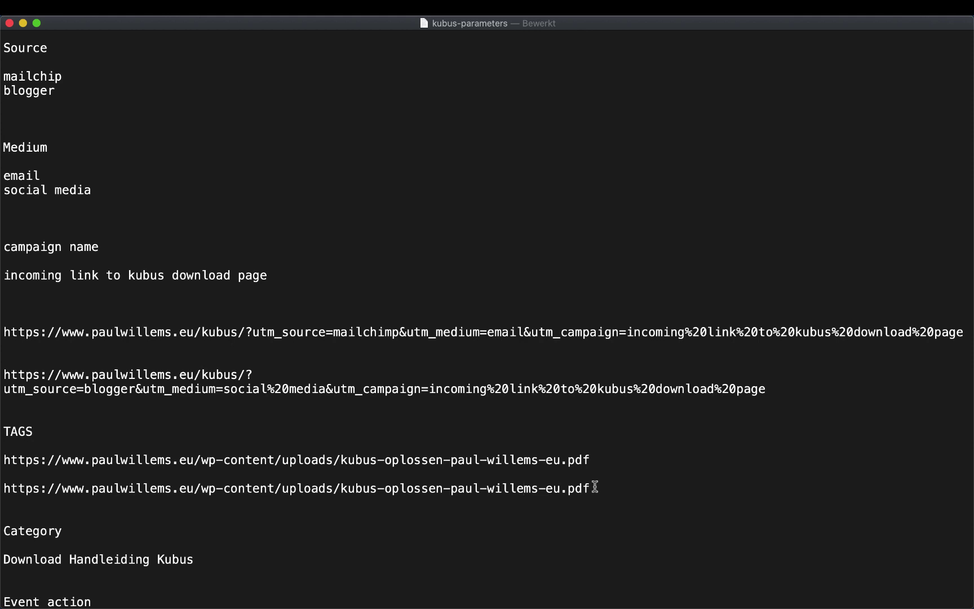
{"action": "left_click", "coordinate": [523, 487]}
Copy the newly added PDF URL from the notes and return to the trigger selection in Google Tag Manager in Chrome
{"action": "left_click_drag", "start_coordinate": [6, 487], "coordinate": [590, 489]}
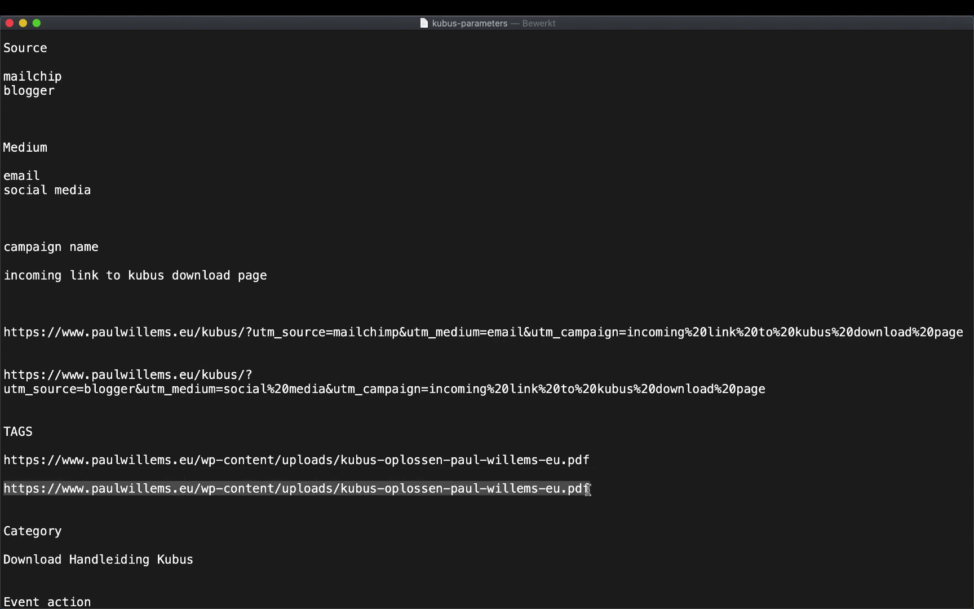
{"action": "right_click", "coordinate": [567, 485]}
{"action": "left_click", "coordinate": [591, 464]}
{"action": "left_click", "coordinate": [22, 23]}
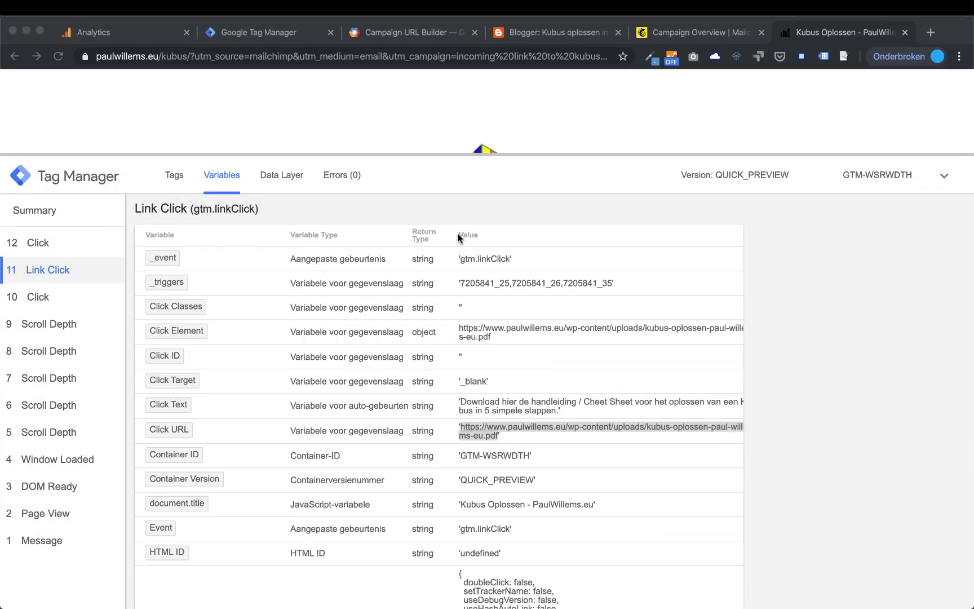
{"action": "left_click", "coordinate": [142, 35]}
{"action": "left_click", "coordinate": [265, 32]}
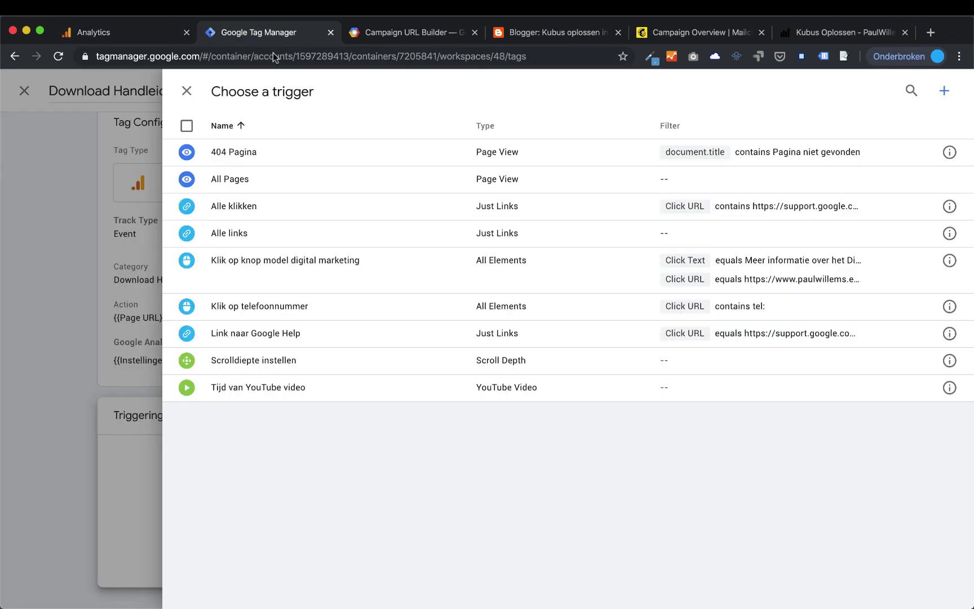
Create a new trigger and name it "Download Handleiding Kubus", using the category text copied from the kubus-parameters notes
{"action": "left_click", "coordinate": [944, 92]}
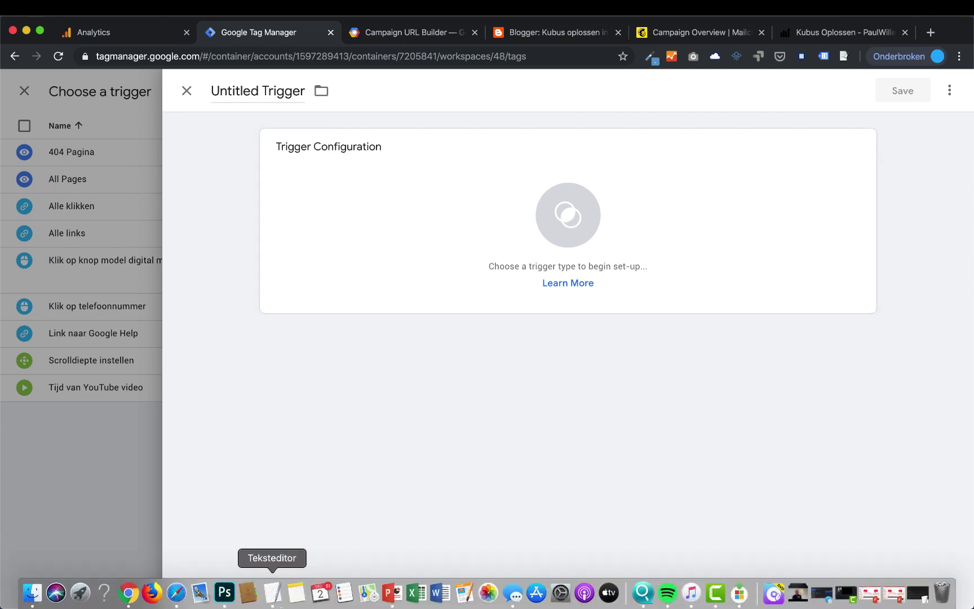
{"action": "left_click", "coordinate": [273, 596]}
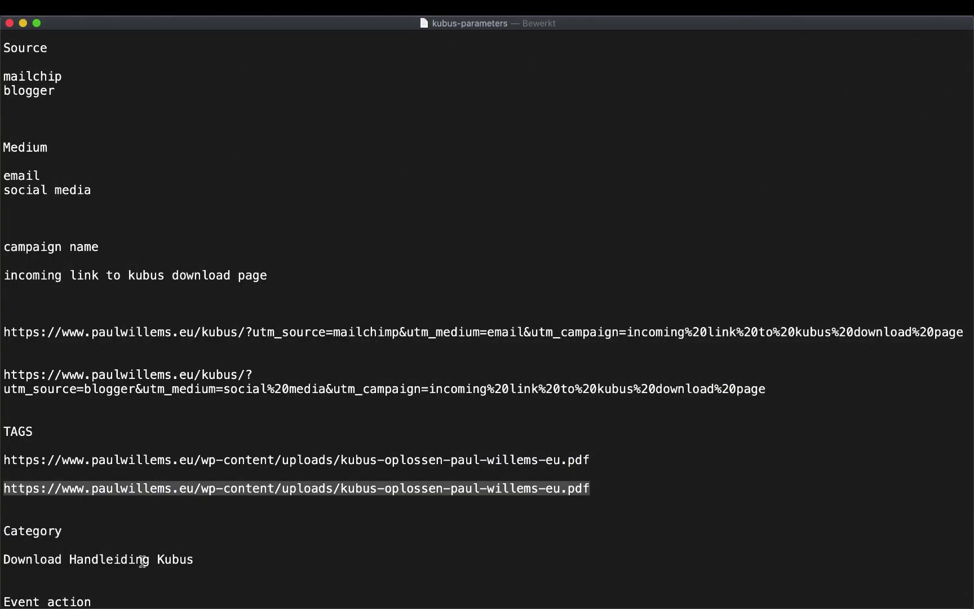
{"action": "left_click_drag", "start_coordinate": [195, 559], "coordinate": [2, 561]}
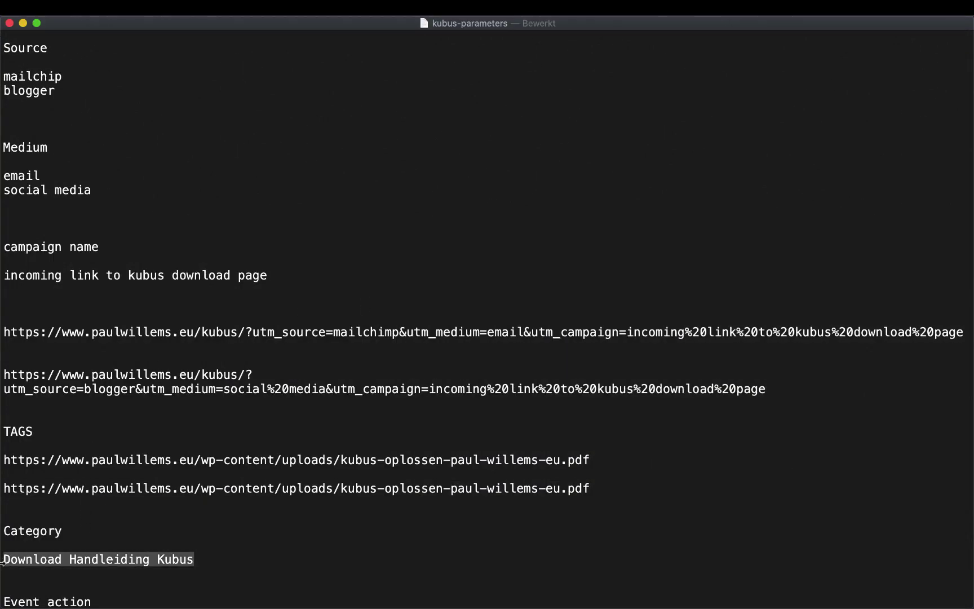
{"action": "left_click", "coordinate": [23, 23]}
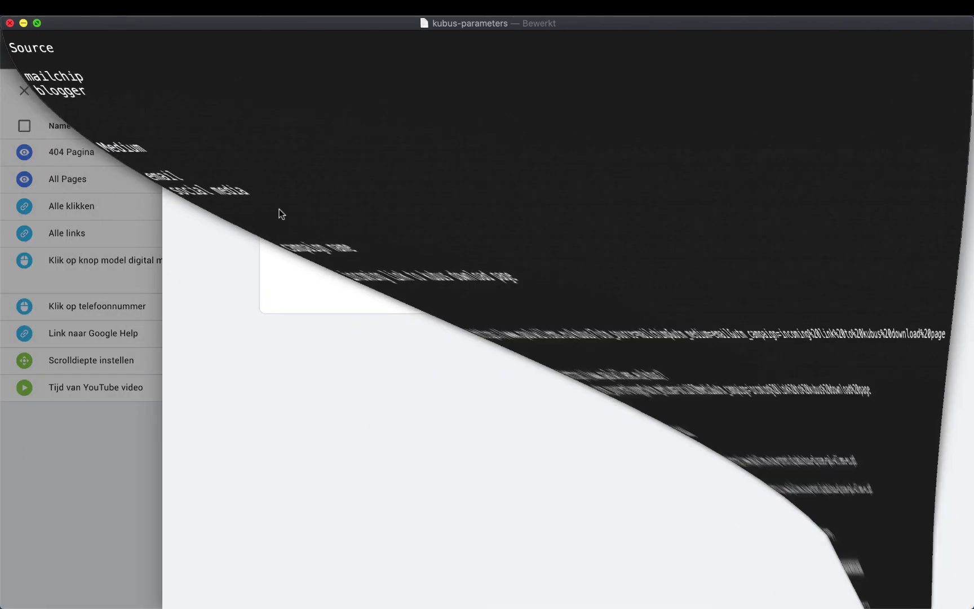
{"action": "double_click", "coordinate": [274, 90]}
{"action": "left_click", "coordinate": [274, 90]}
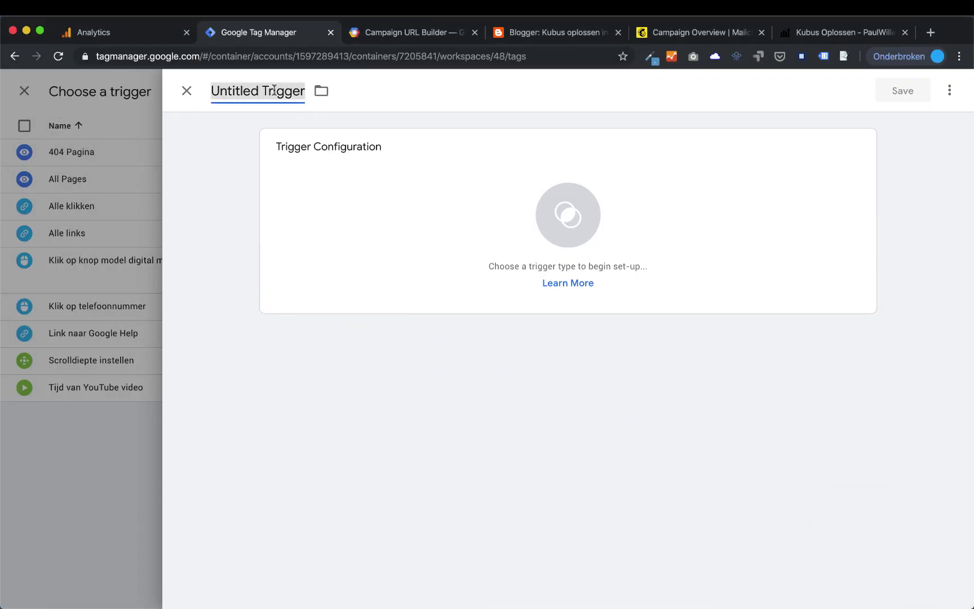
{"action": "key", "text": "super+v"}
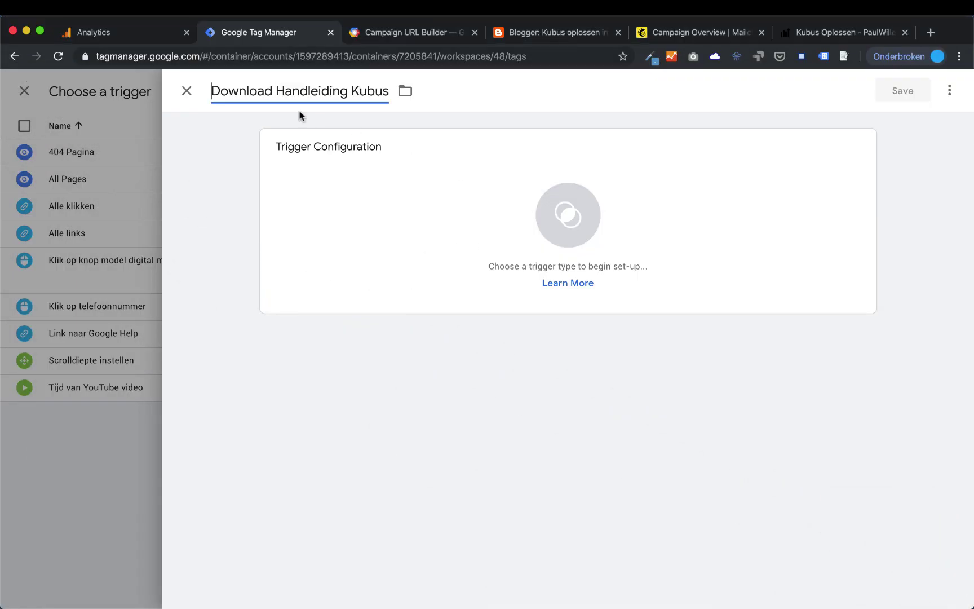
Set the trigger type to Just Links, firing on Some Link Clicks with a condition based on Click URL
{"action": "left_click", "coordinate": [580, 215]}
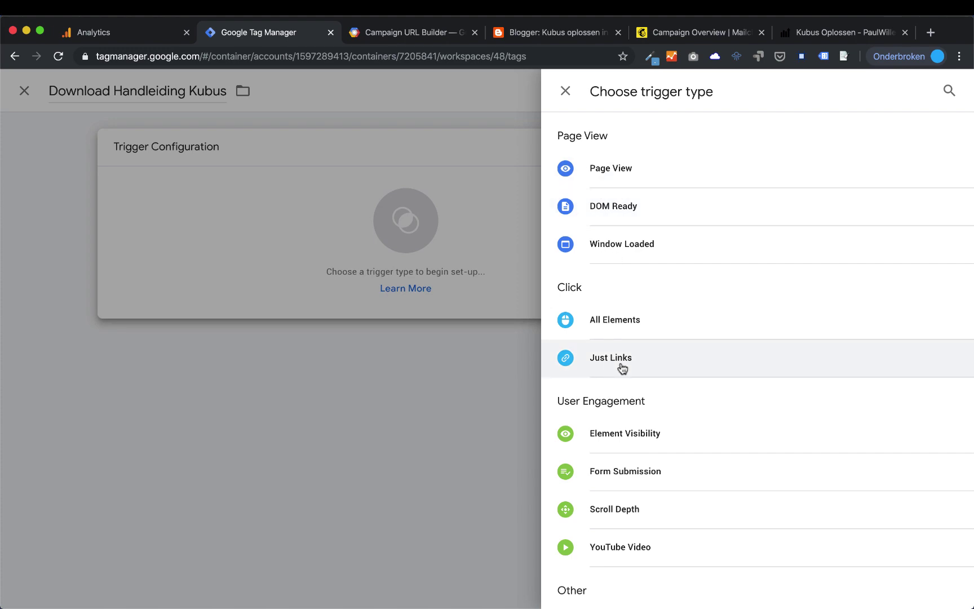
{"action": "left_click", "coordinate": [611, 363]}
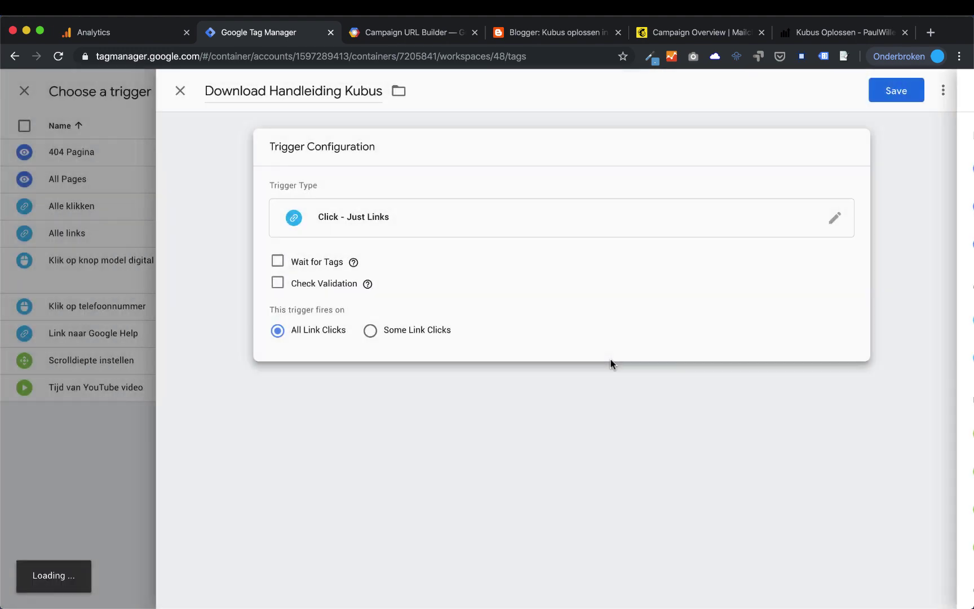
{"action": "left_click", "coordinate": [377, 330]}
{"action": "left_click", "coordinate": [436, 385]}
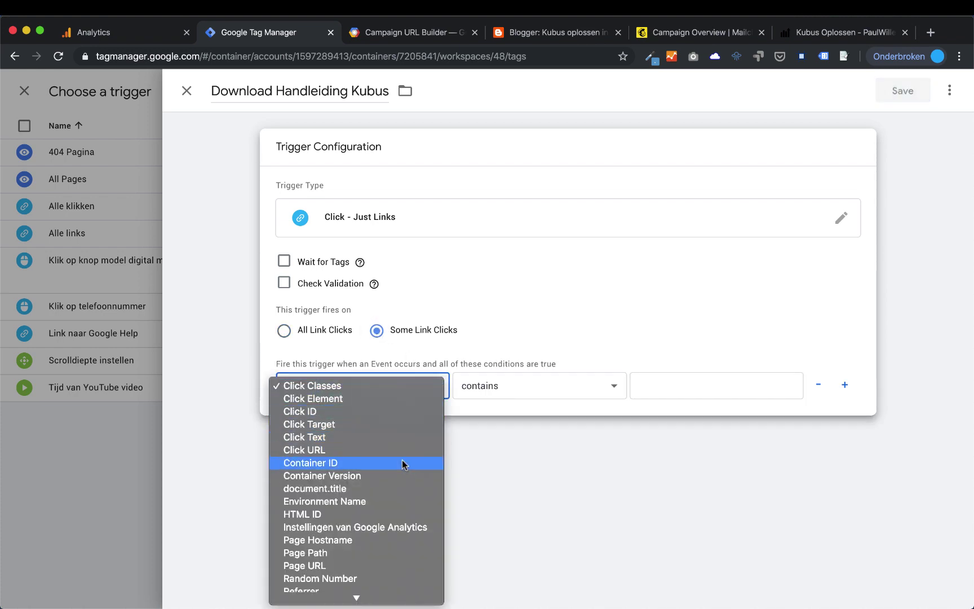
{"action": "left_click", "coordinate": [345, 449]}
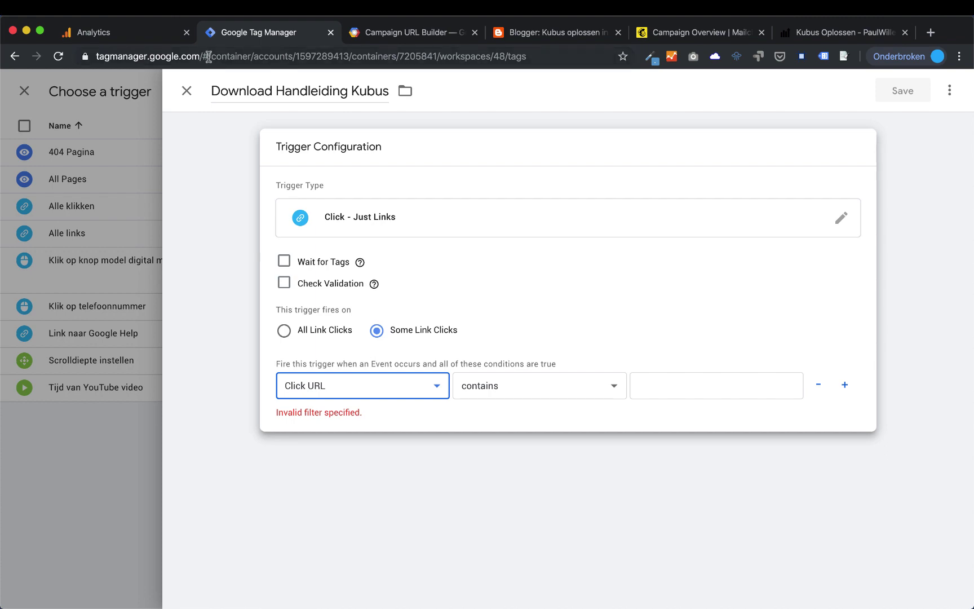
Copy the second PDF URL under TAGS from the kubus-parameters notes in TextEdit and return to the open trigger in Google Tag Manager in Chrome
{"action": "left_click", "coordinate": [826, 35]}
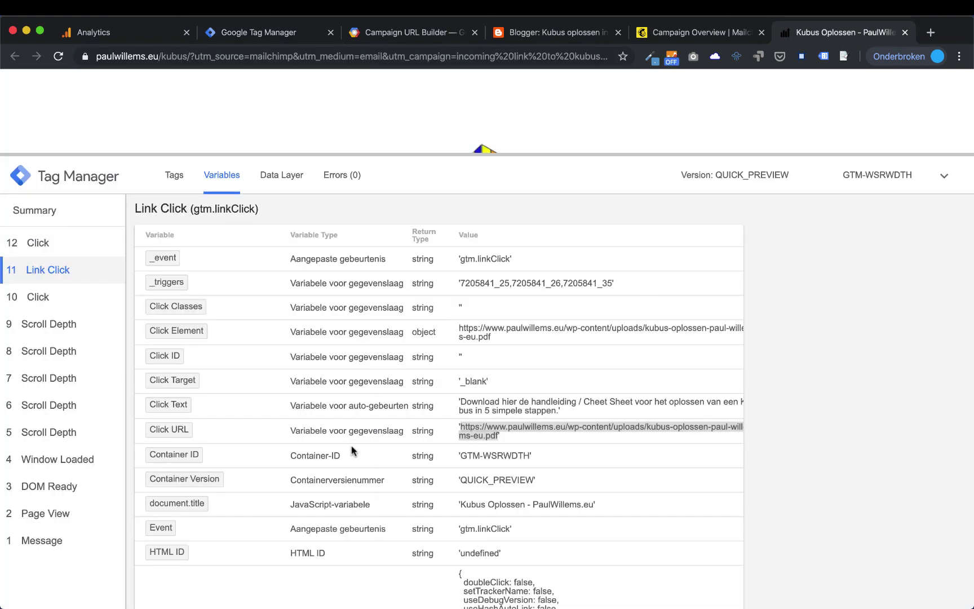
{"action": "mouse_move", "coordinate": [440, 600]}
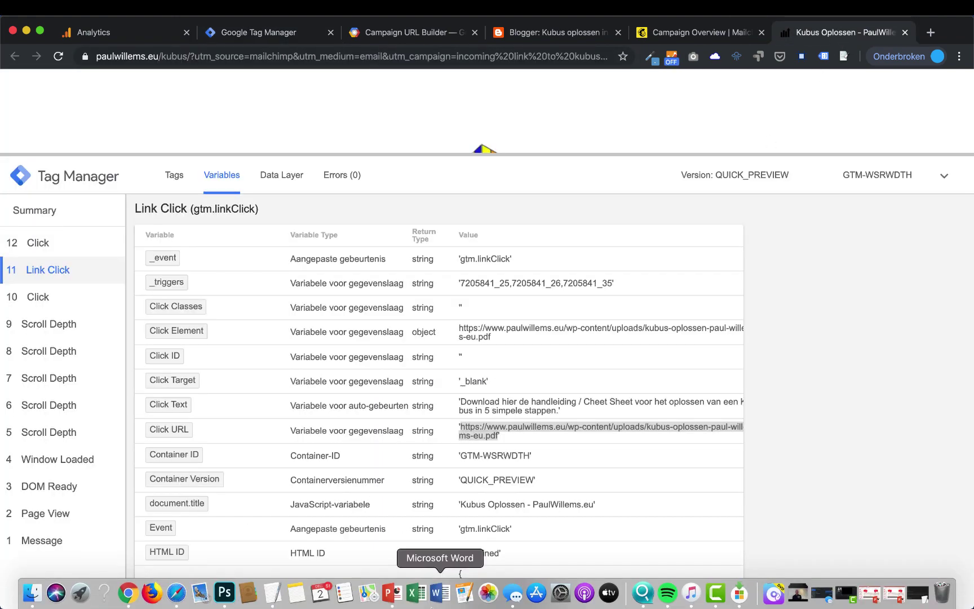
{"action": "left_click", "coordinate": [282, 601]}
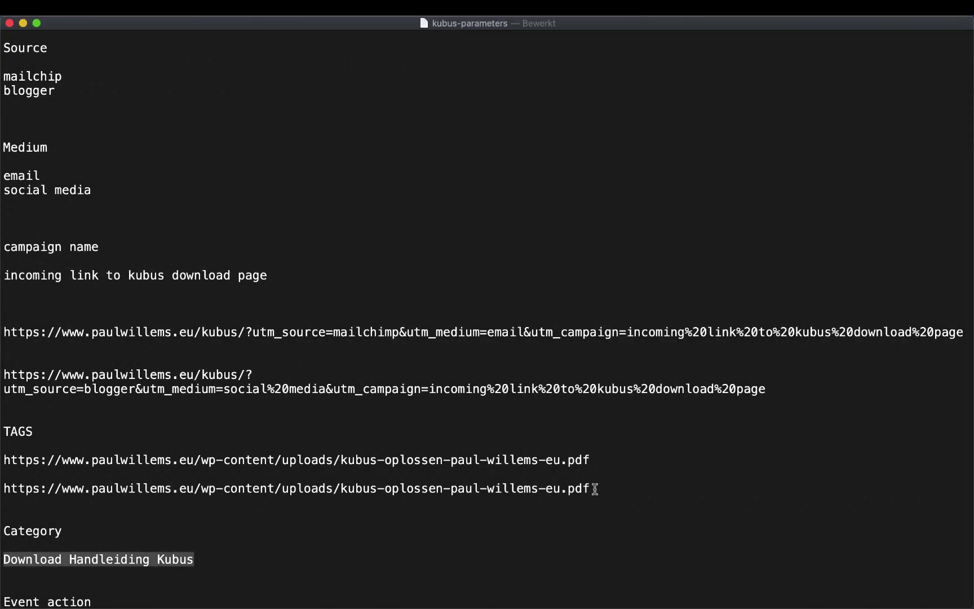
{"action": "left_click_drag", "start_coordinate": [595, 489], "coordinate": [3, 491]}
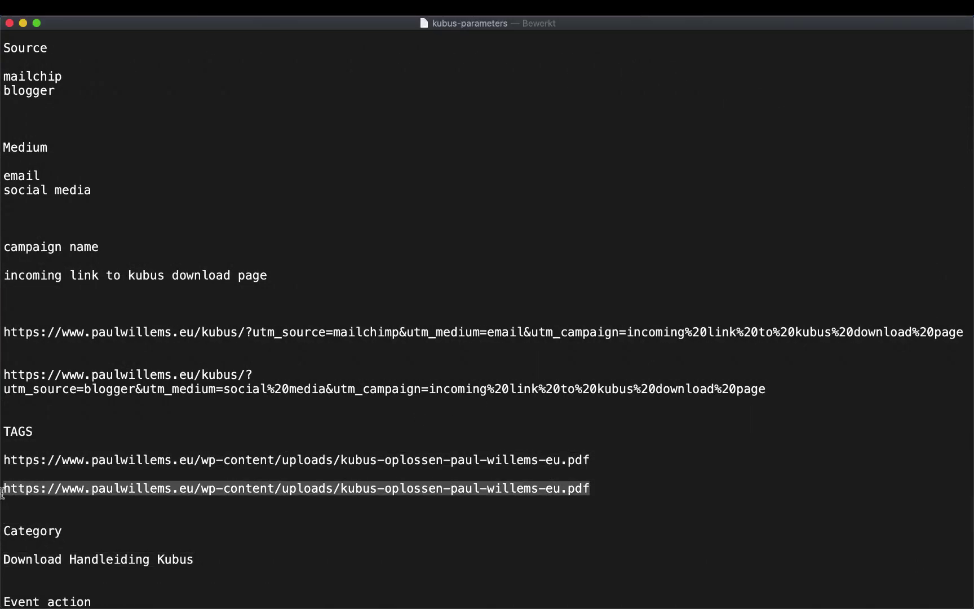
{"action": "right_click", "coordinate": [15, 488]}
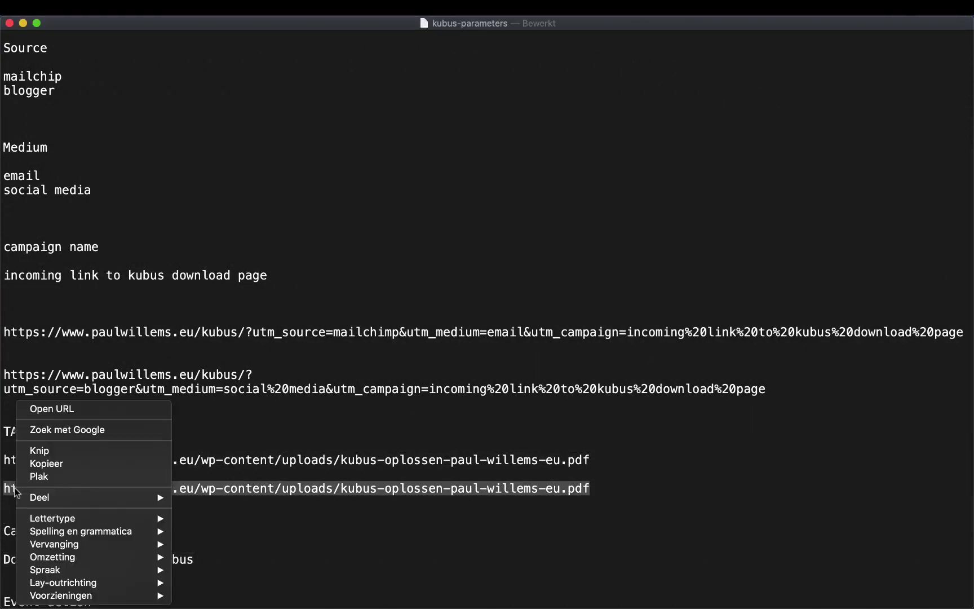
{"action": "left_click", "coordinate": [34, 460]}
{"action": "mouse_move", "coordinate": [165, 605]}
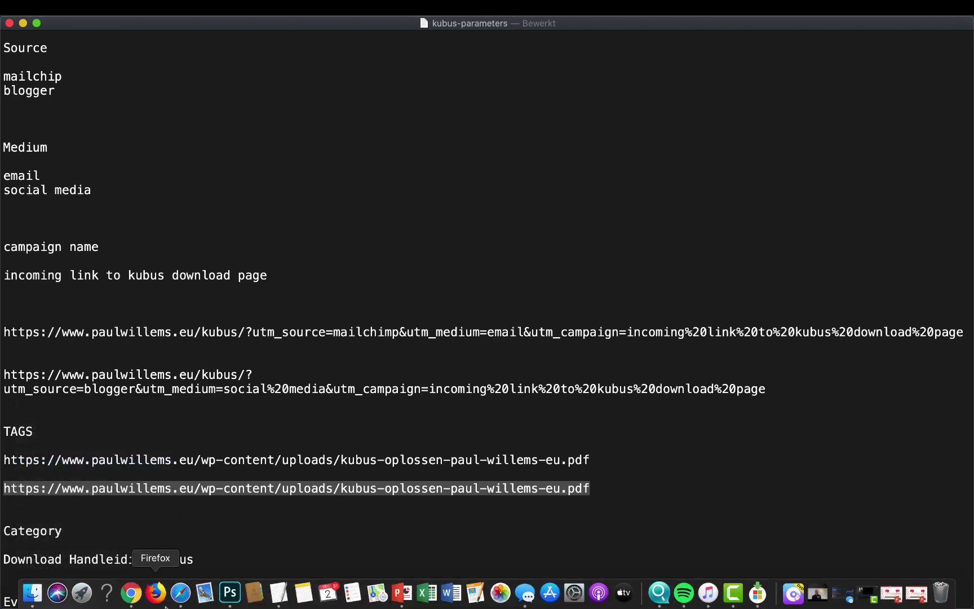
{"action": "left_click", "coordinate": [130, 593]}
{"action": "key", "text": "super+2"}
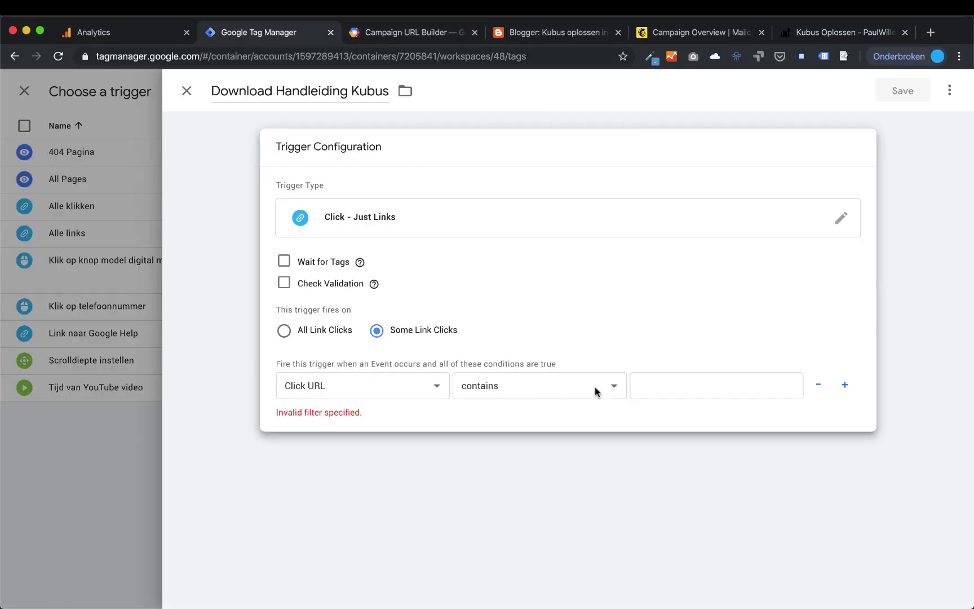
Set the Click URL condition to equals the copied PDF URL, and save both the trigger and the Download Handleiding Kubus tag
{"action": "left_click", "coordinate": [611, 387]}
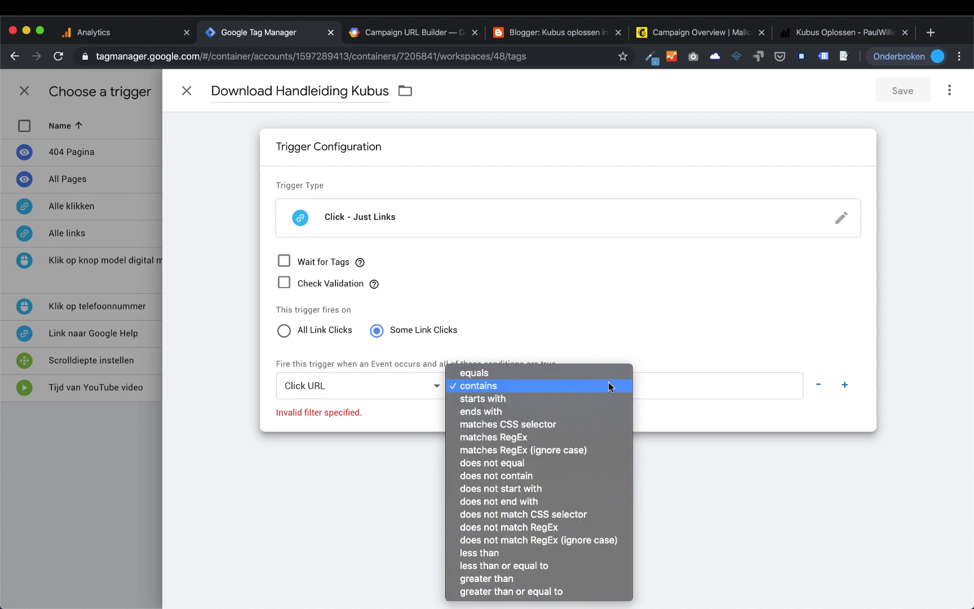
{"action": "left_click", "coordinate": [569, 372]}
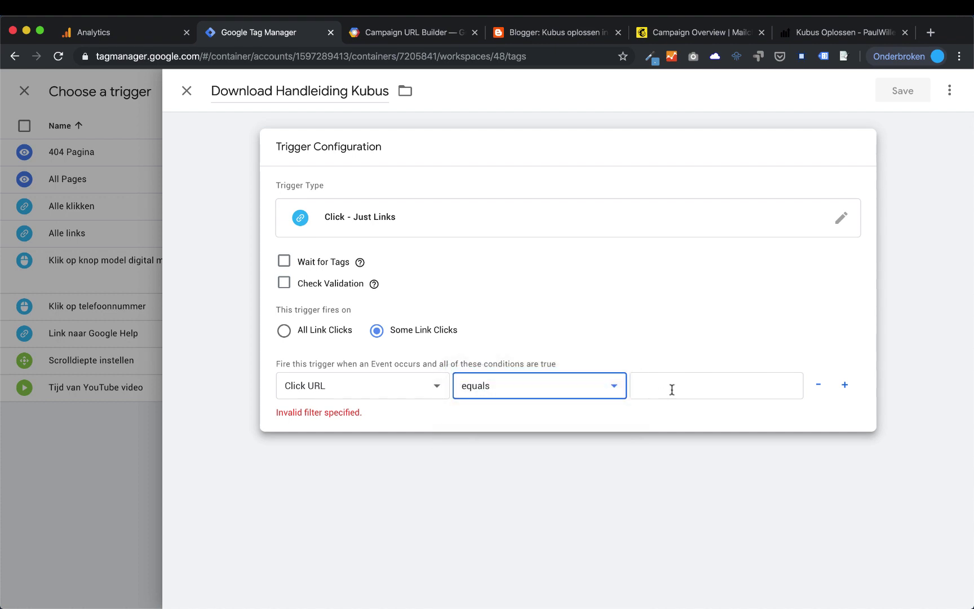
{"action": "left_click", "coordinate": [672, 389]}
{"action": "key", "text": "super+v"}
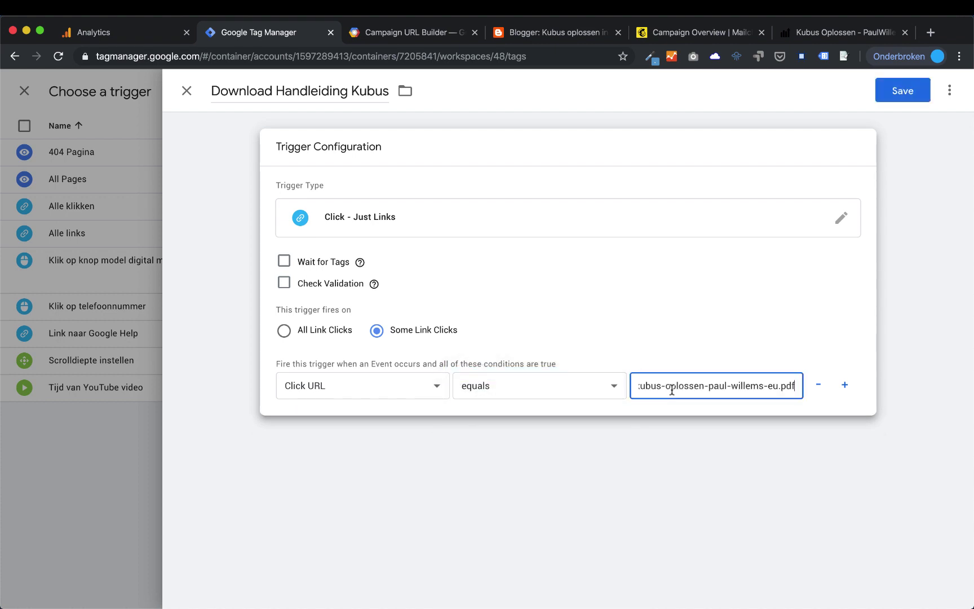
{"action": "left_click", "coordinate": [902, 95]}
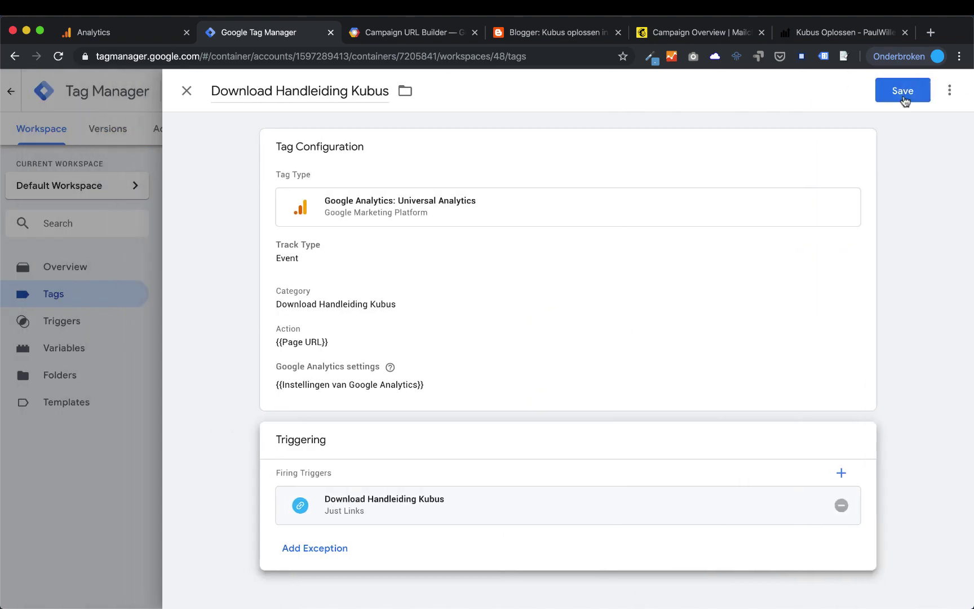
{"action": "left_click", "coordinate": [902, 93]}
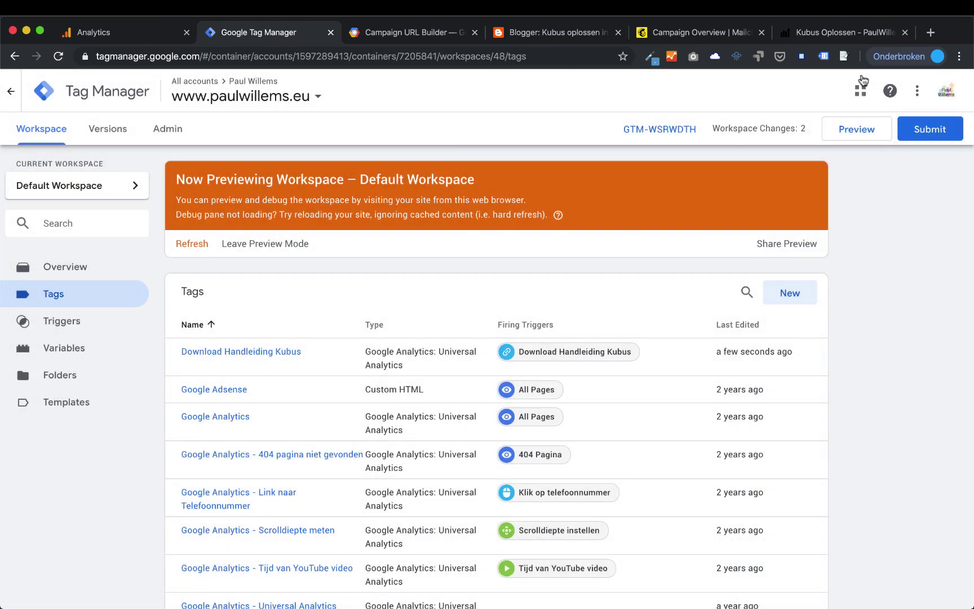
Refresh the workspace preview and reload the Kubus Oplossen page to check the Download Handleiding Kubus tag's status before any link click
{"action": "left_click", "coordinate": [187, 247]}
{"action": "left_click", "coordinate": [848, 32]}
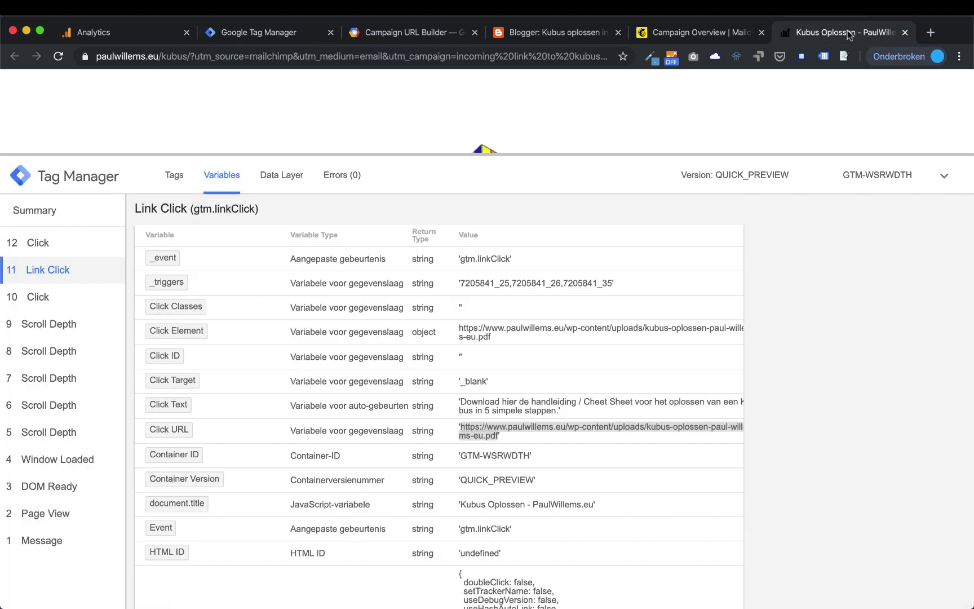
{"action": "left_click_drag", "start_coordinate": [390, 154], "coordinate": [391, 472]}
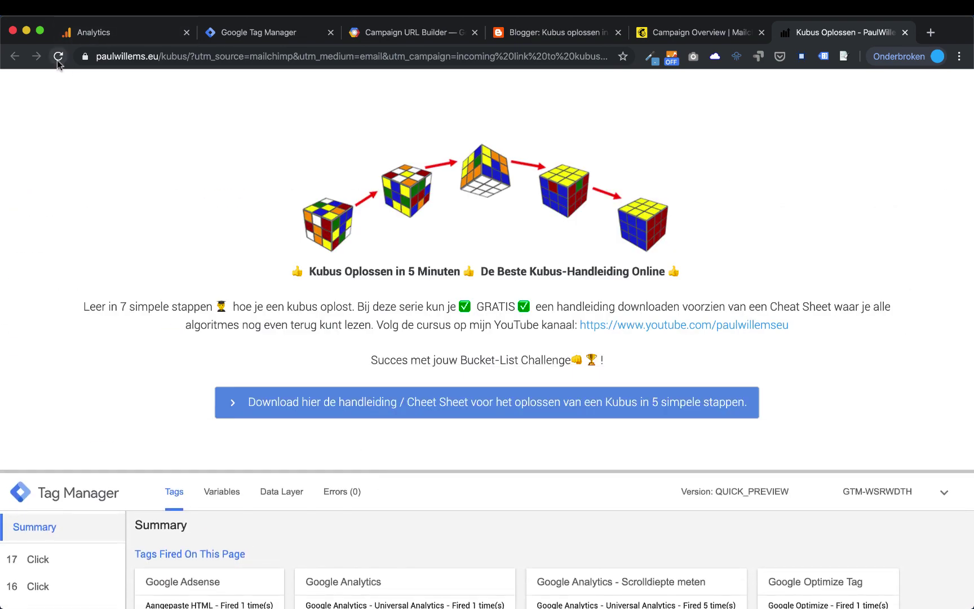
{"action": "left_click", "coordinate": [58, 57]}
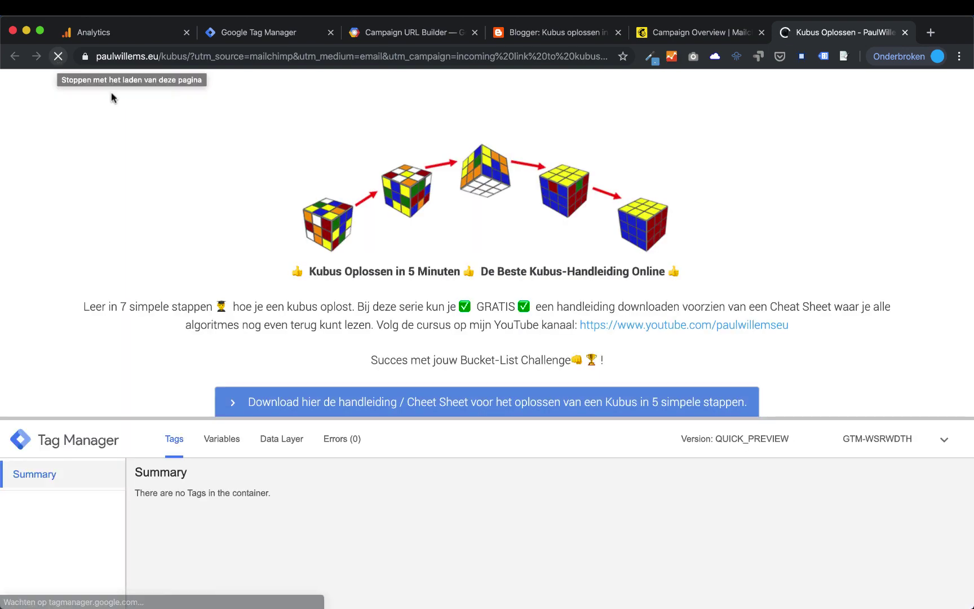
{"action": "scroll", "coordinate": [417, 515], "scroll_direction": "down", "scroll_amount": 2}
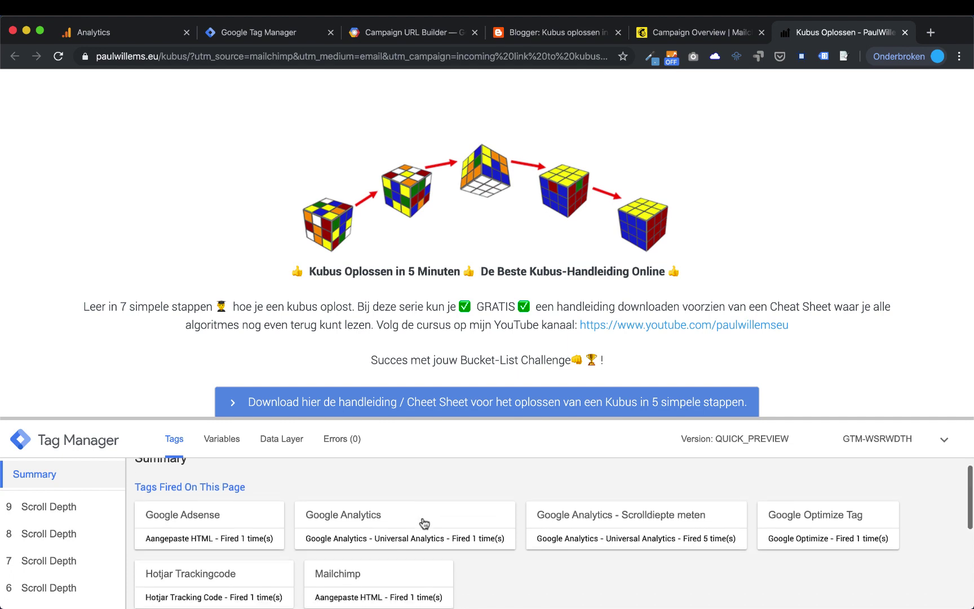
{"action": "scroll", "coordinate": [423, 523], "scroll_direction": "down", "scroll_amount": 5}
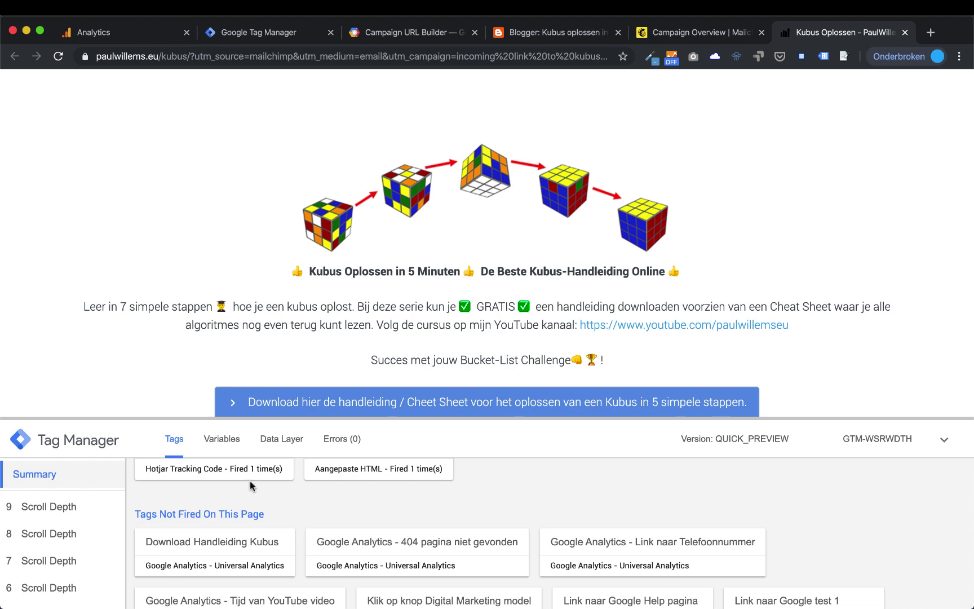
Test the manual download link on the Kubus page, closing the opened PDF, and check the fired tags in the preview summary
{"action": "left_click_drag", "start_coordinate": [219, 419], "coordinate": [228, 468]}
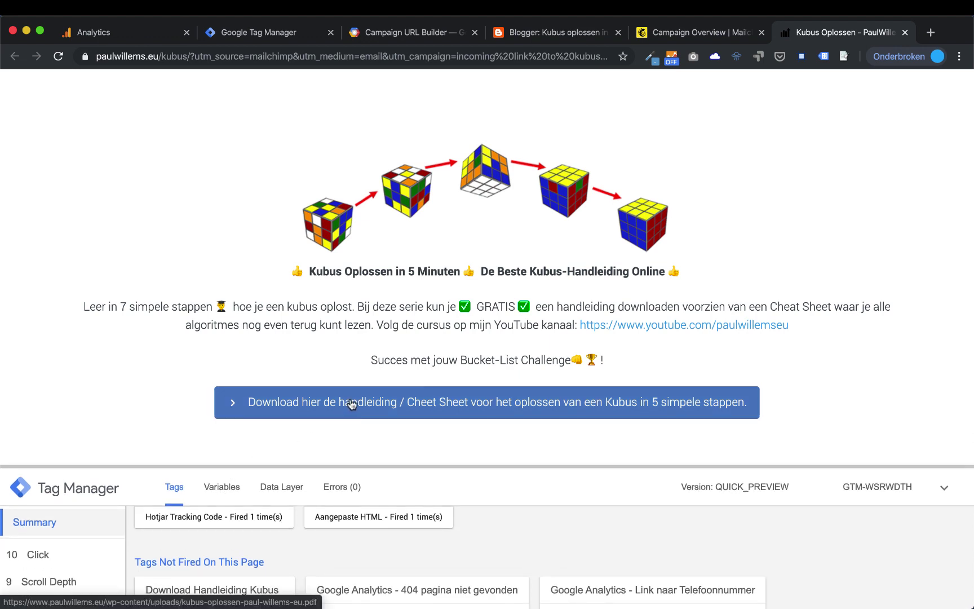
{"action": "left_click", "coordinate": [397, 404]}
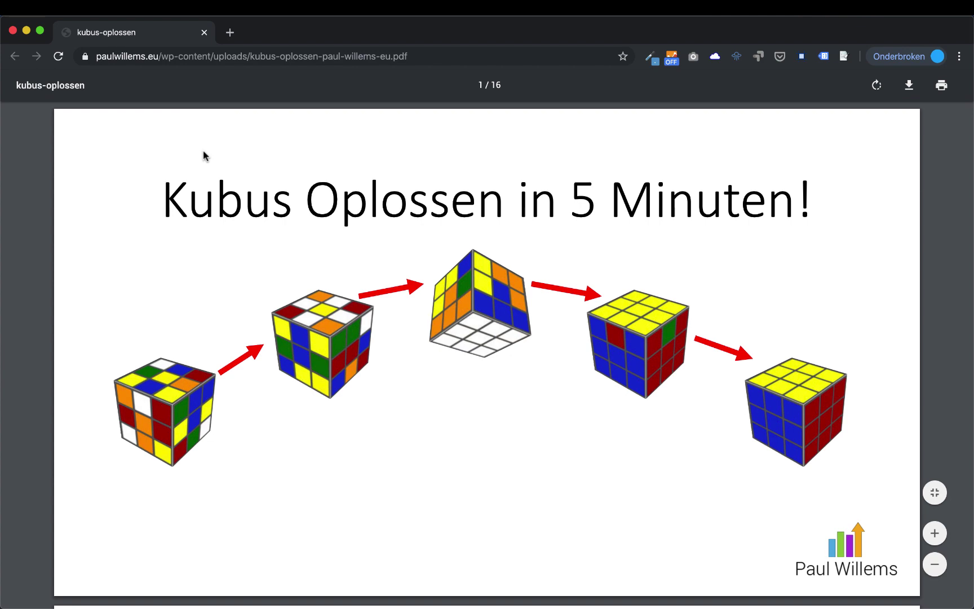
{"action": "left_click", "coordinate": [13, 31]}
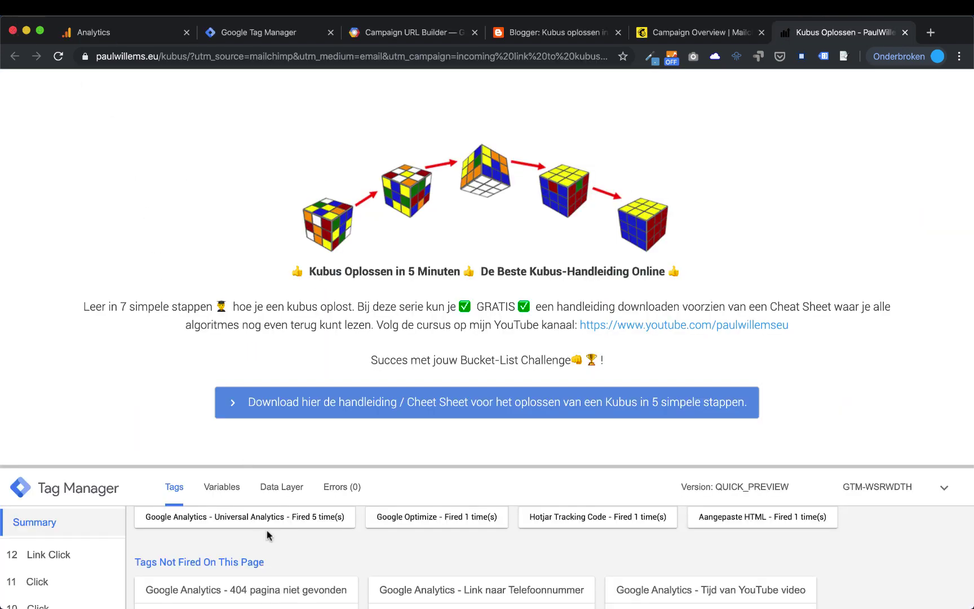
{"action": "scroll", "coordinate": [275, 550], "scroll_direction": "up", "scroll_amount": 1}
{"action": "scroll", "coordinate": [275, 547], "scroll_direction": "up", "scroll_amount": 3}
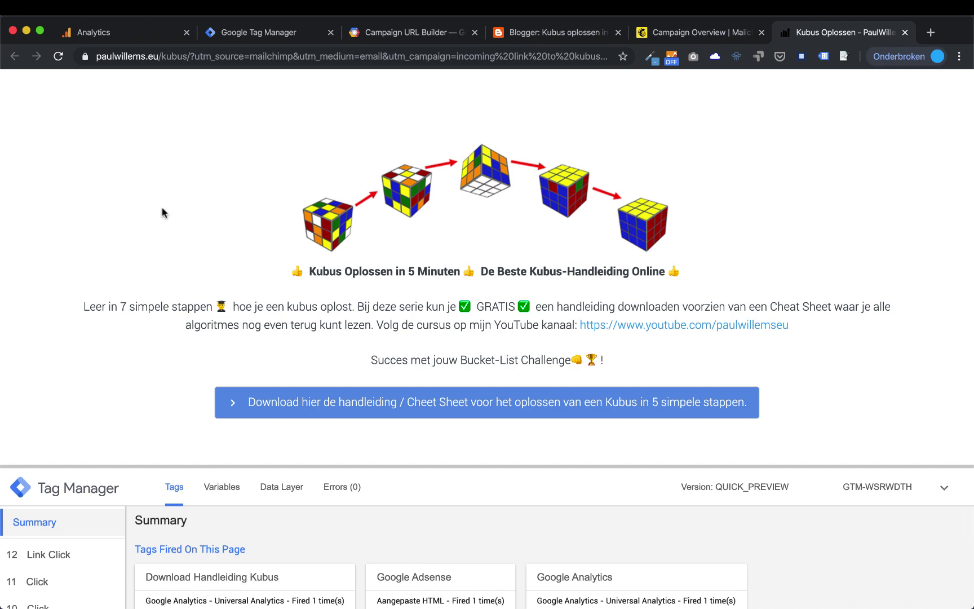
Open the Real-time Events report in Google Analytics to check for the Download Handleiding Kubus event
{"action": "left_click", "coordinate": [121, 31]}
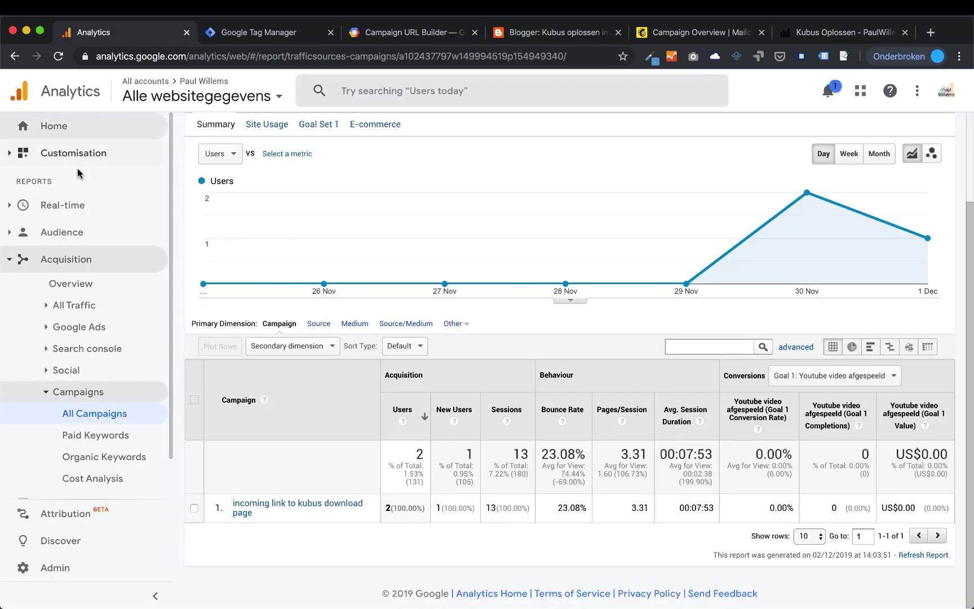
{"action": "left_click", "coordinate": [79, 205]}
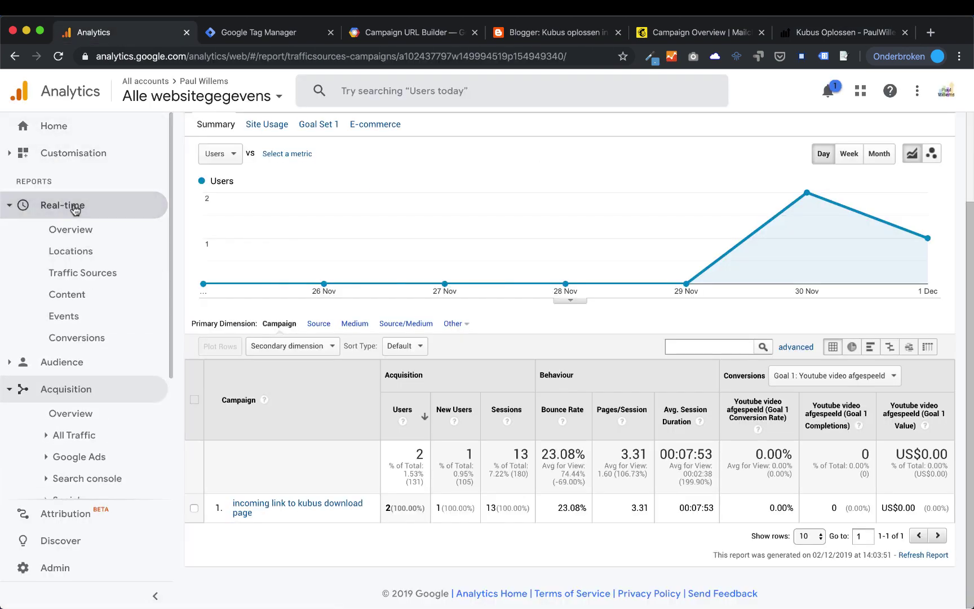
{"action": "left_click", "coordinate": [71, 317]}
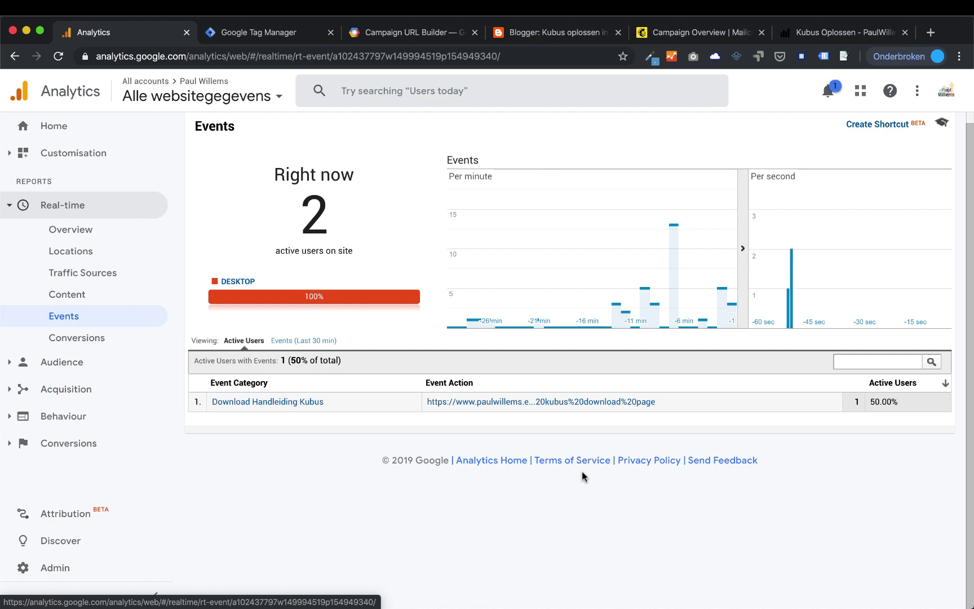
Start a new goal in the admin settings of the Alle websitegegevens view
{"action": "left_click", "coordinate": [52, 567]}
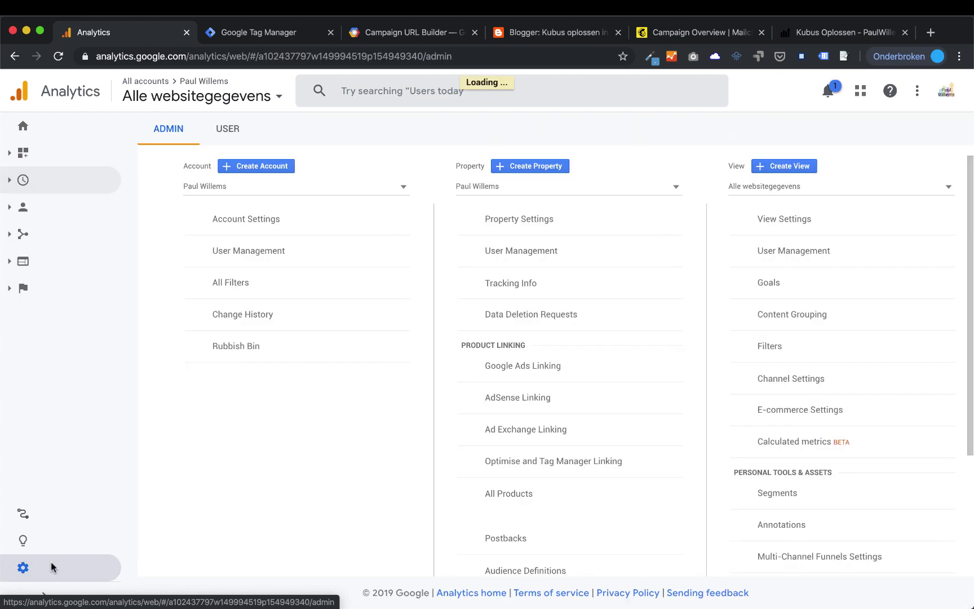
{"action": "left_click", "coordinate": [742, 287]}
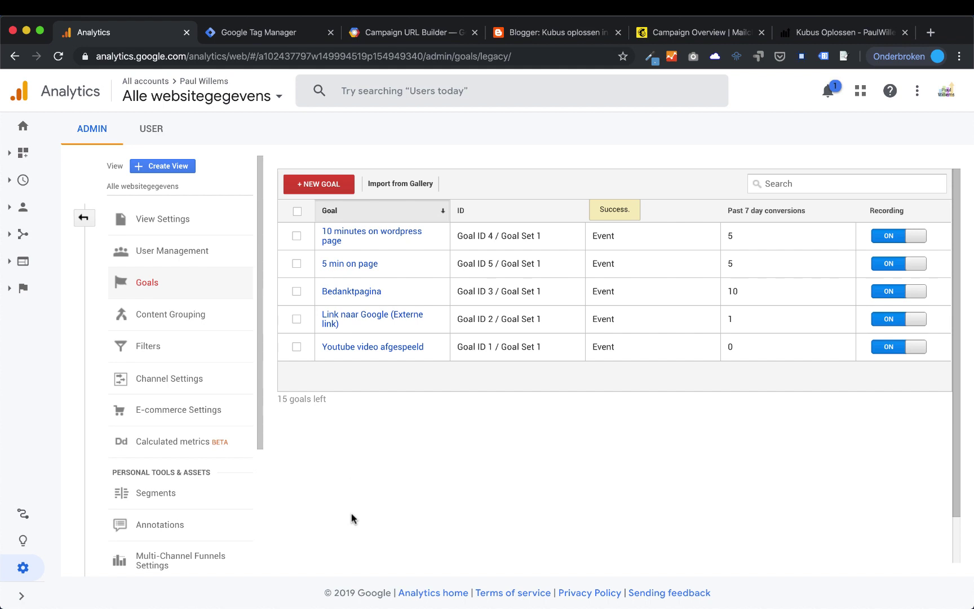
{"action": "left_click", "coordinate": [326, 187]}
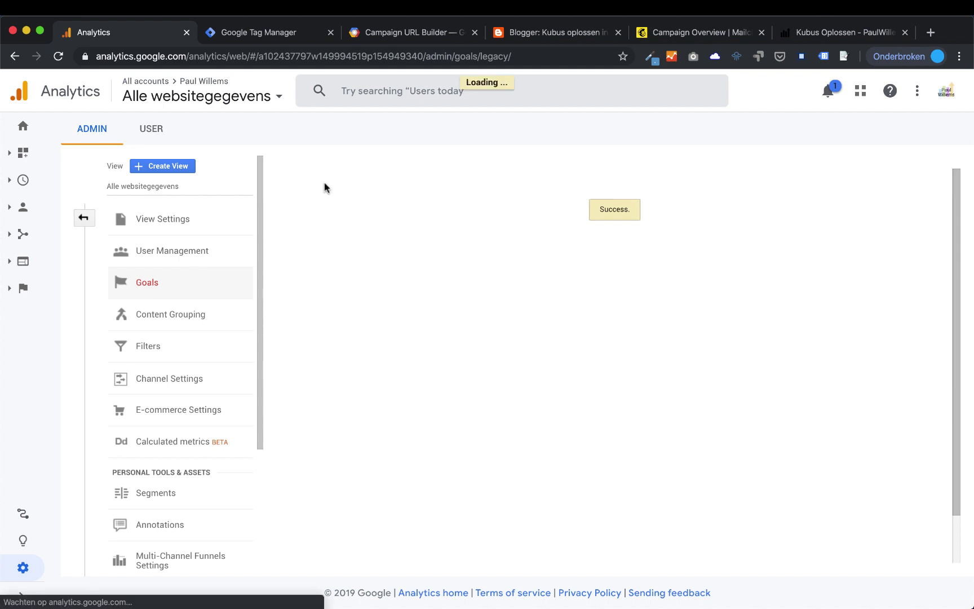
{"action": "scroll", "coordinate": [339, 248], "scroll_direction": "down", "scroll_amount": 5}
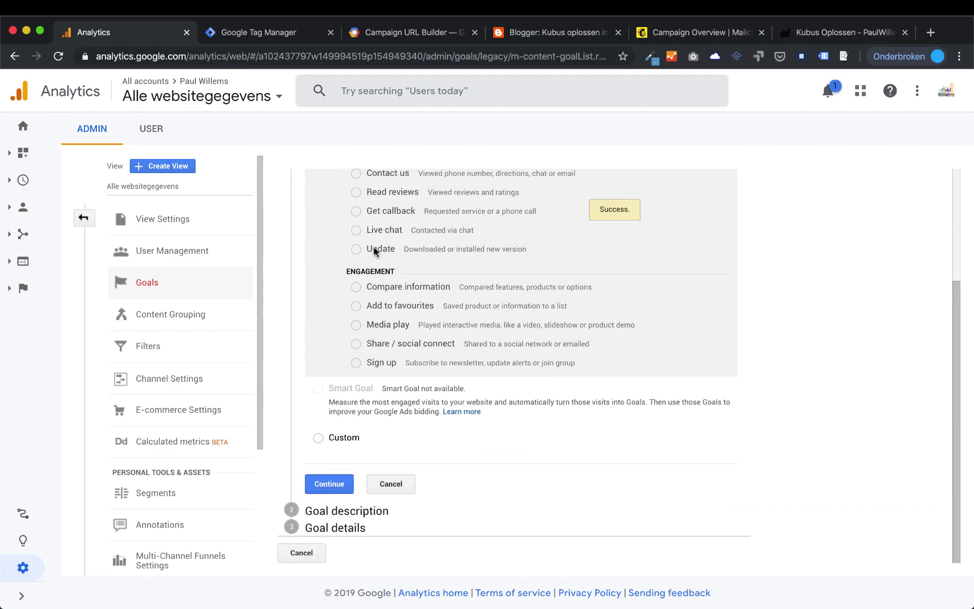
Copy the category text "Download Handleiding Kubus" from the kubus-parameters notes in TextEdit and return to the goal set-up in Chrome
{"action": "mouse_move", "coordinate": [379, 604]}
{"action": "left_click", "coordinate": [282, 594]}
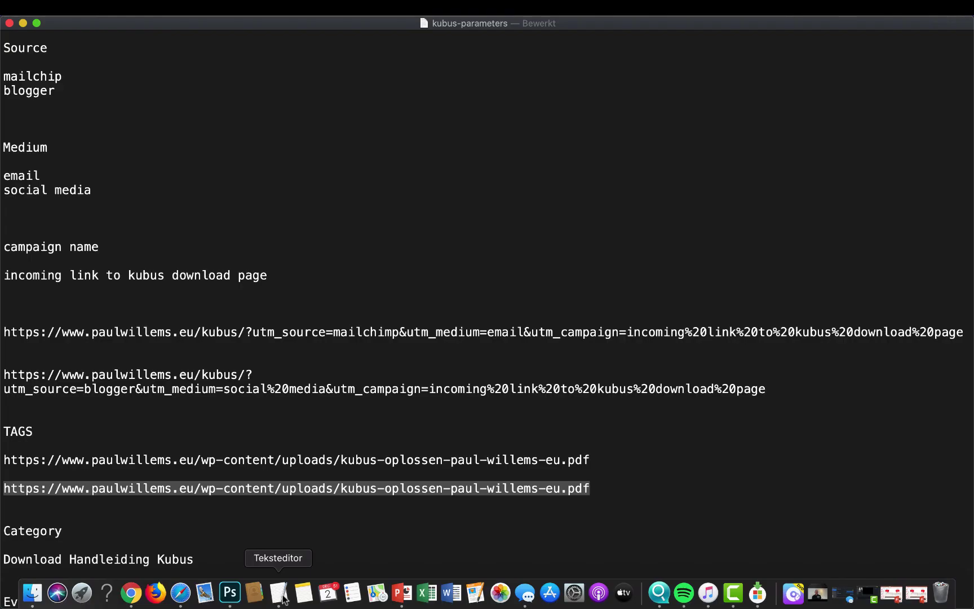
{"action": "left_click", "coordinate": [127, 527]}
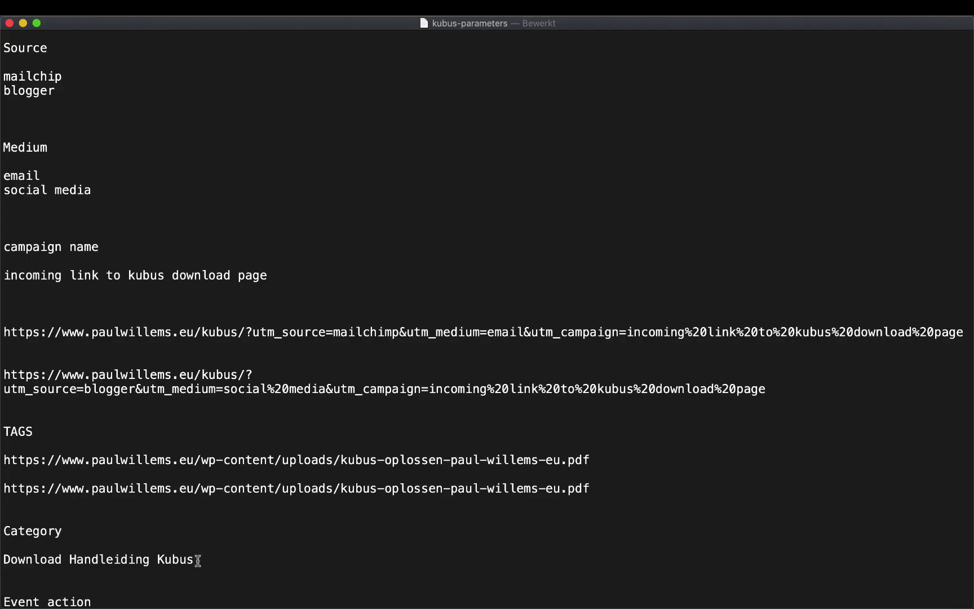
{"action": "left_click_drag", "start_coordinate": [198, 560], "coordinate": [2, 557]}
{"action": "key", "text": "super+c"}
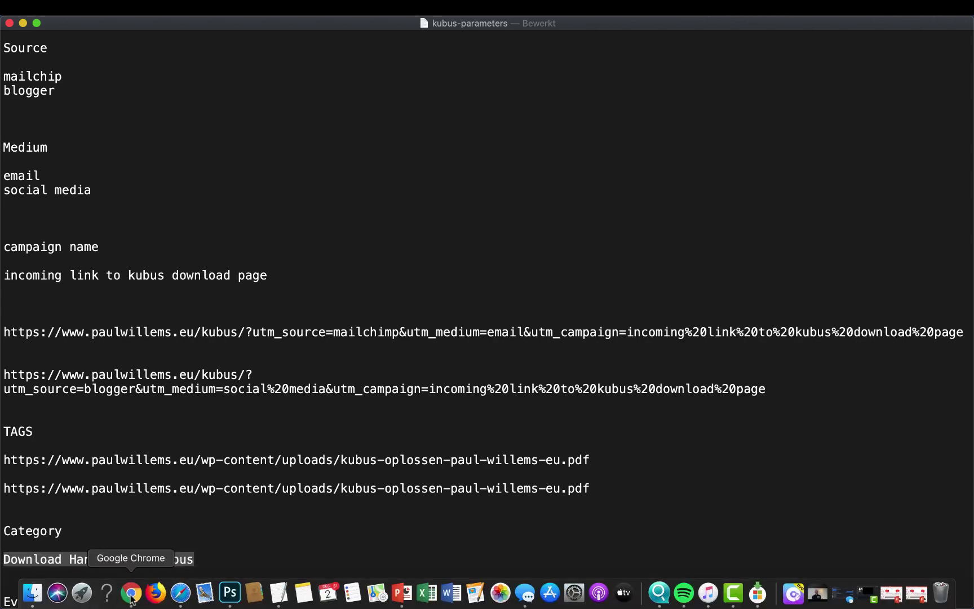
{"action": "left_click", "coordinate": [134, 596]}
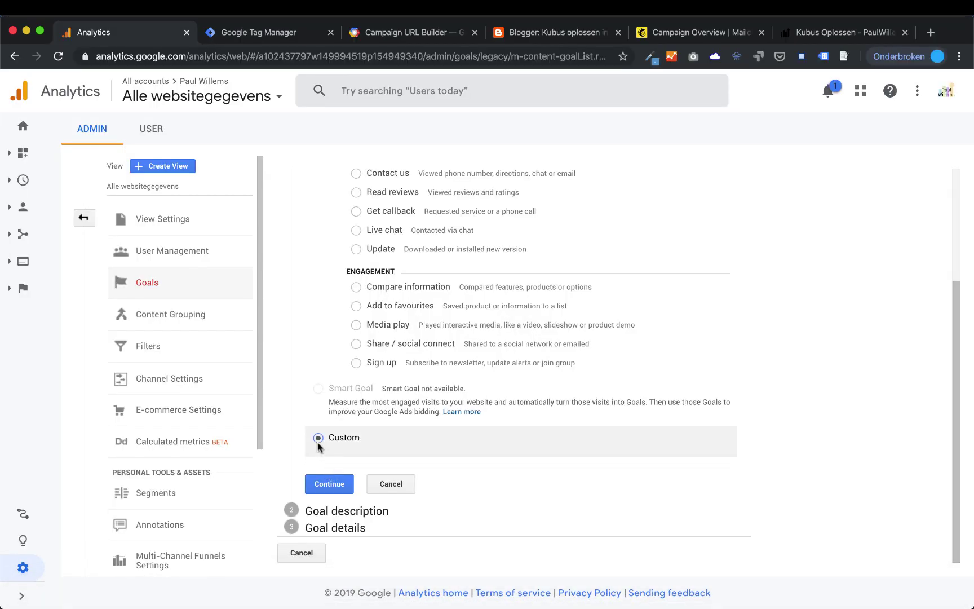
Choose a Custom goal set-up, name the goal "Download Handleiding Kubus" and set its type to Event
{"action": "left_click", "coordinate": [318, 437]}
{"action": "left_click", "coordinate": [329, 484]}
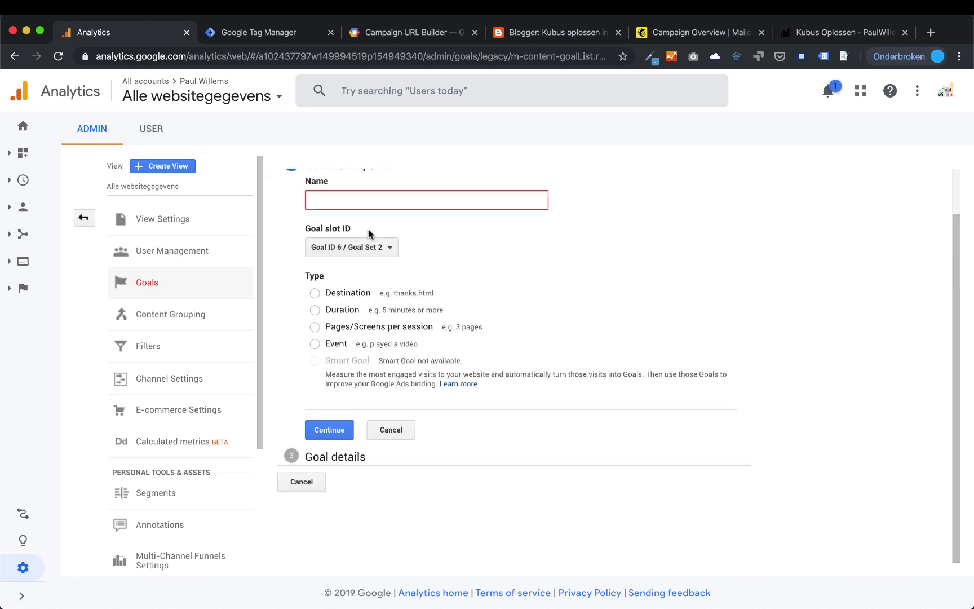
{"action": "key", "text": "super+v"}
{"action": "scroll", "coordinate": [411, 225], "scroll_direction": "up", "scroll_amount": 2}
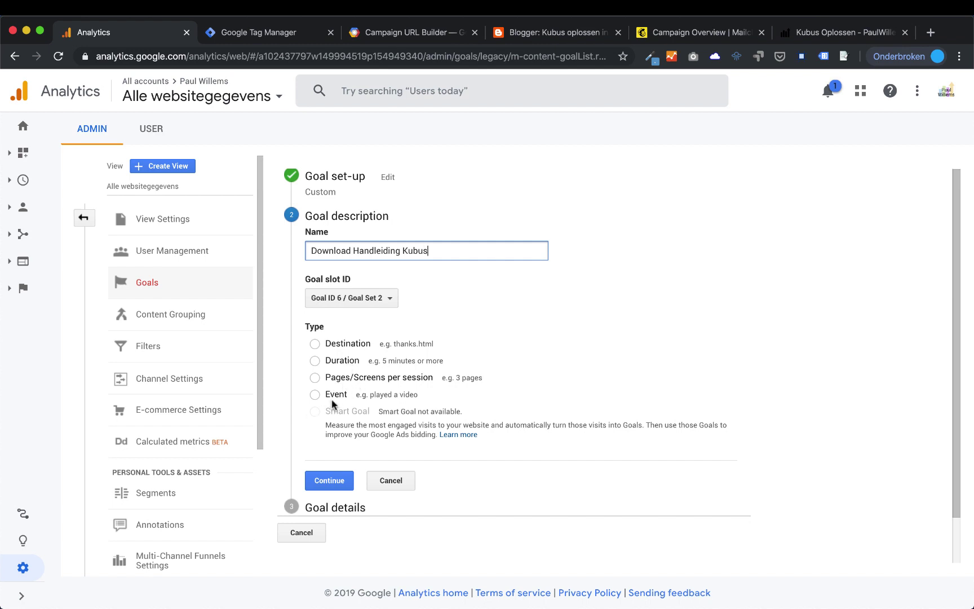
{"action": "left_click", "coordinate": [315, 395]}
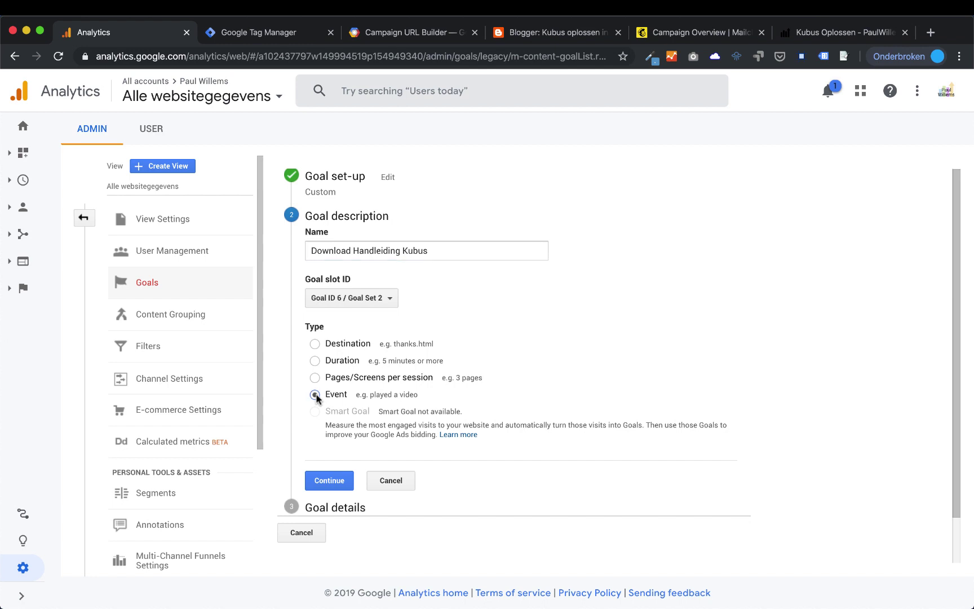
Continue to the goal details and set the event condition Category equal to "Download Handleiding Kubus"
{"action": "left_click", "coordinate": [335, 480]}
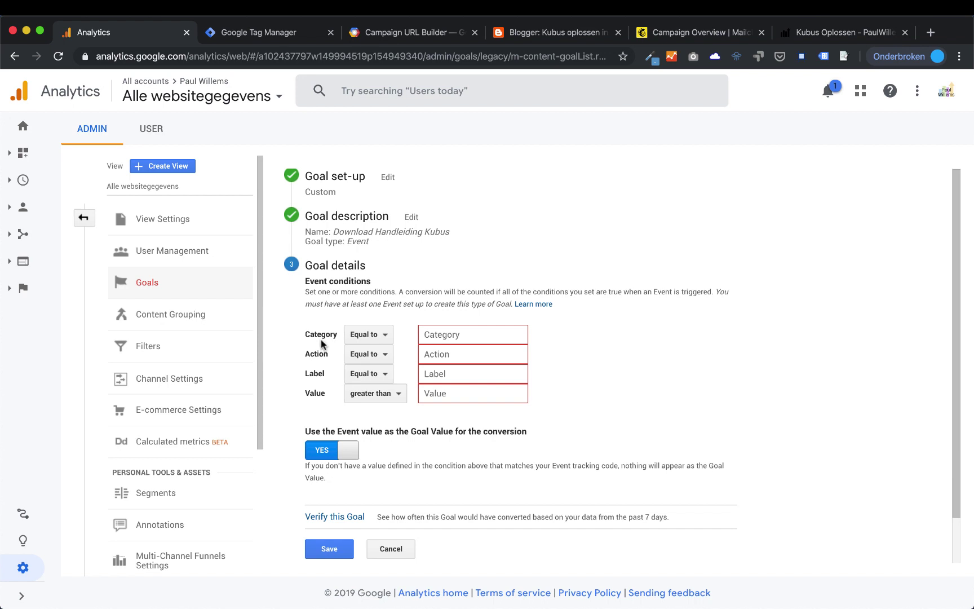
{"action": "left_click", "coordinate": [439, 336]}
{"action": "key", "text": "super+v"}
{"action": "double_click", "coordinate": [440, 335]}
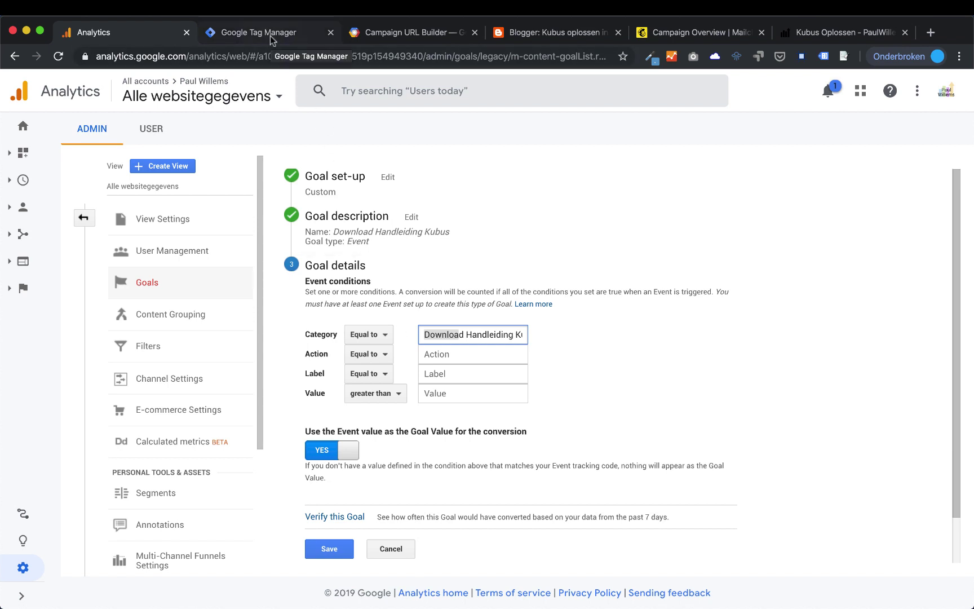
{"action": "left_click", "coordinate": [446, 334]}
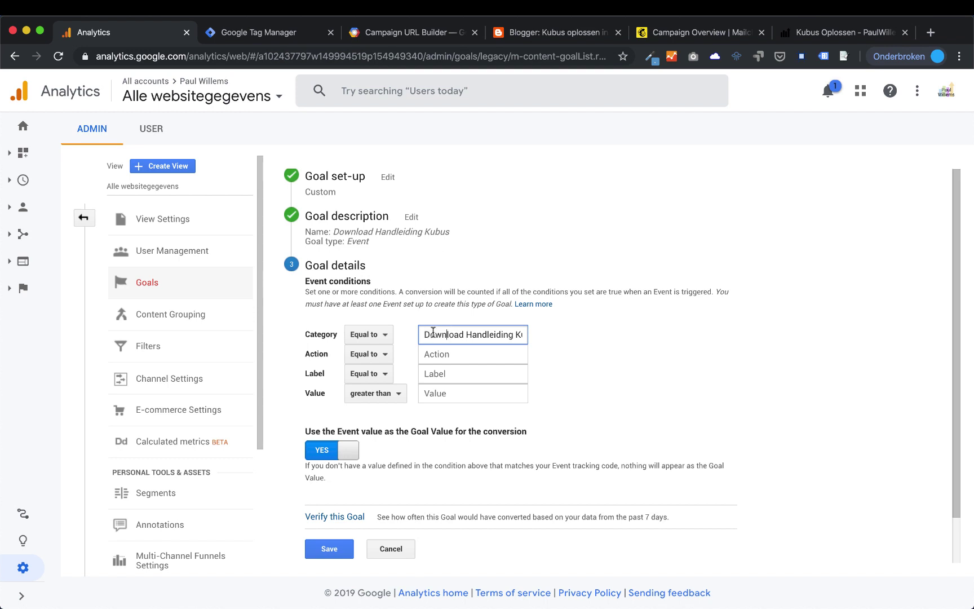
{"action": "mouse_move", "coordinate": [423, 334]}
{"action": "left_mouse_down"}
{"action": "mouse_move", "coordinate": [553, 332]}
{"action": "mouse_move", "coordinate": [421, 338]}
{"action": "left_mouse_up"}
Verify the Download Handleiding Kubus goal against the past 7 days of data and save it
{"action": "scroll", "coordinate": [620, 370], "scroll_direction": "down", "scroll_amount": 2}
{"action": "left_click", "coordinate": [353, 467]}
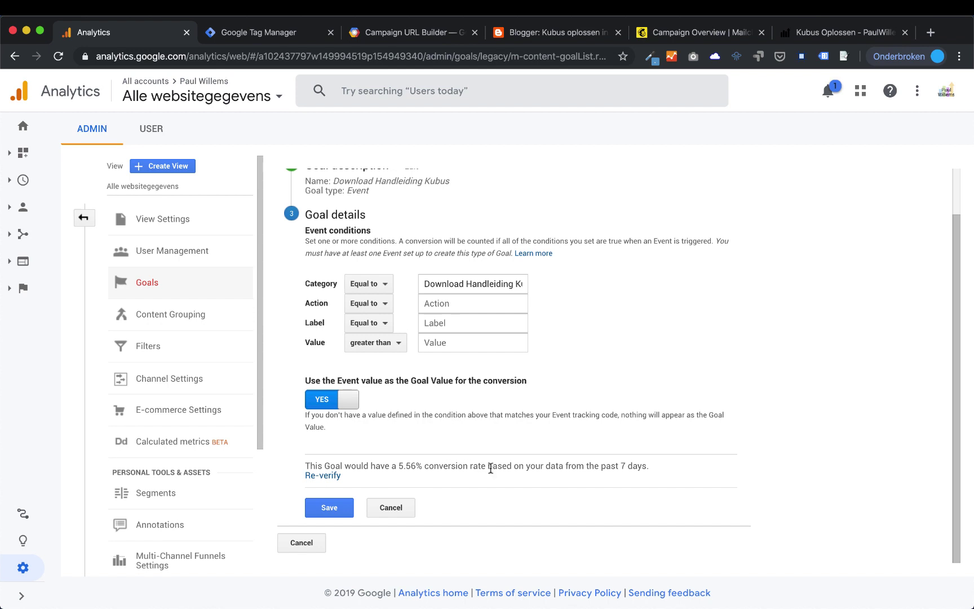
{"action": "left_click", "coordinate": [338, 508]}
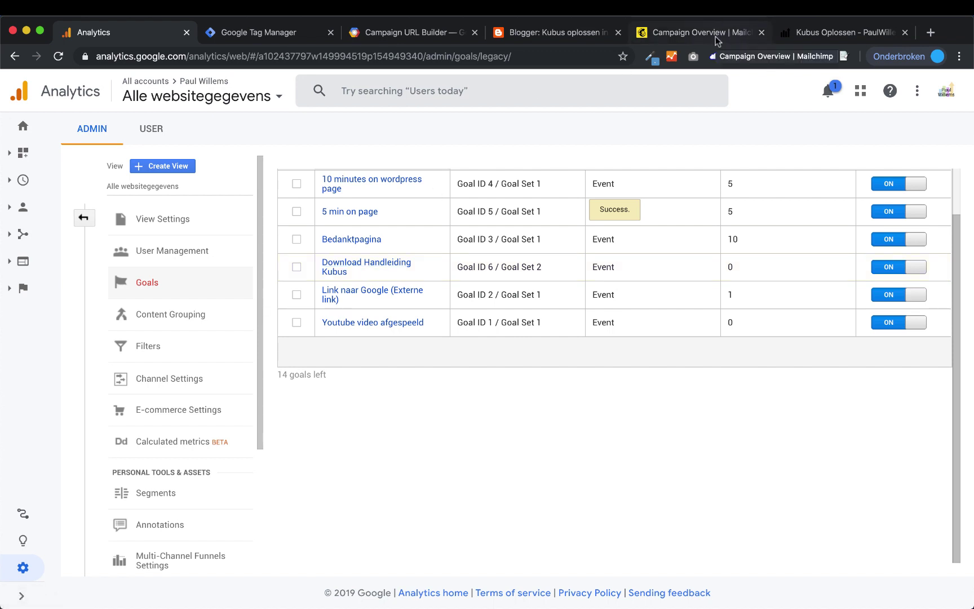
Preview the Kubus post in Blogger, follow its website link, collapse the Tag Manager debug pane and open the manual download
{"action": "left_click", "coordinate": [554, 34]}
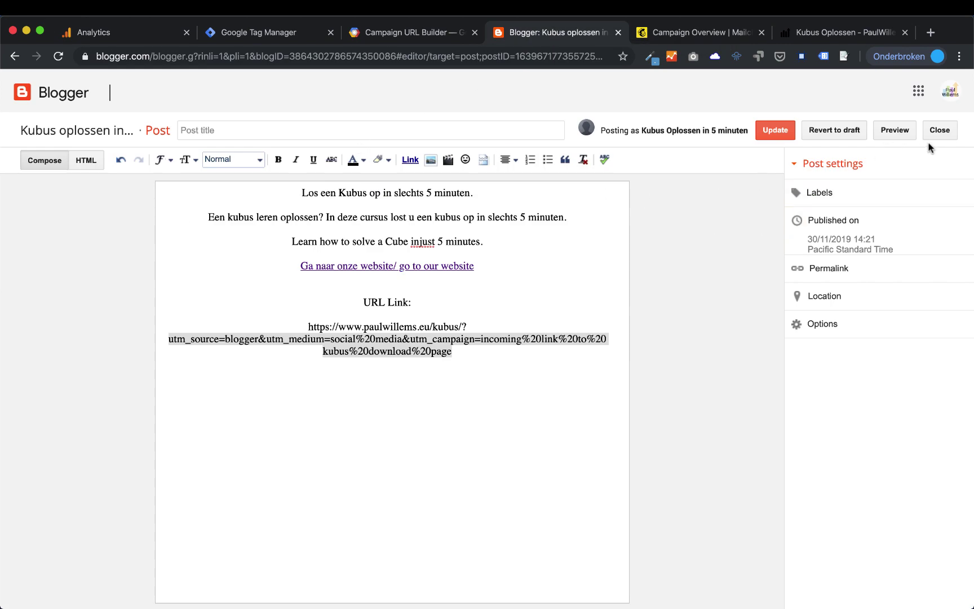
{"action": "left_click", "coordinate": [900, 135]}
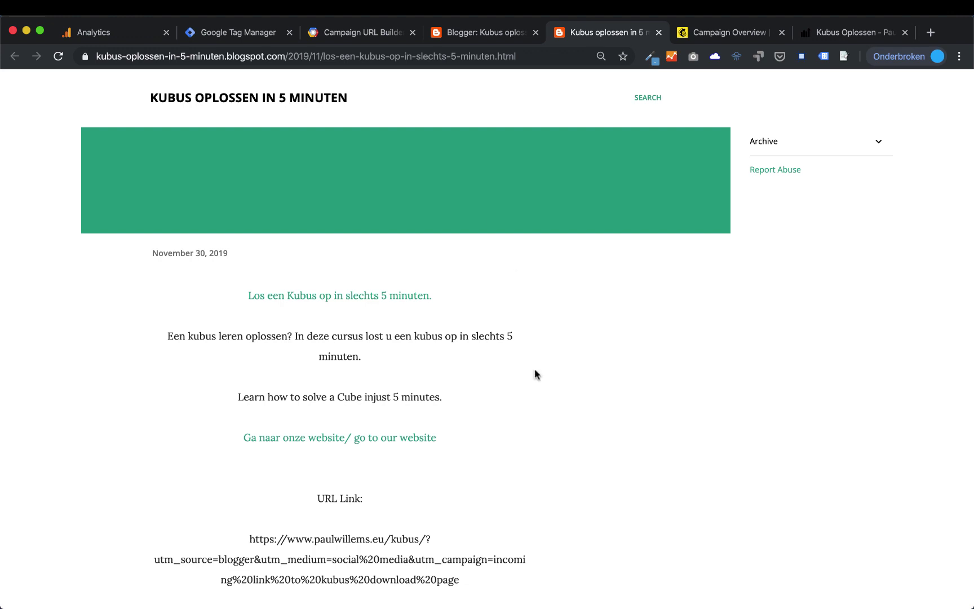
{"action": "left_click", "coordinate": [323, 443]}
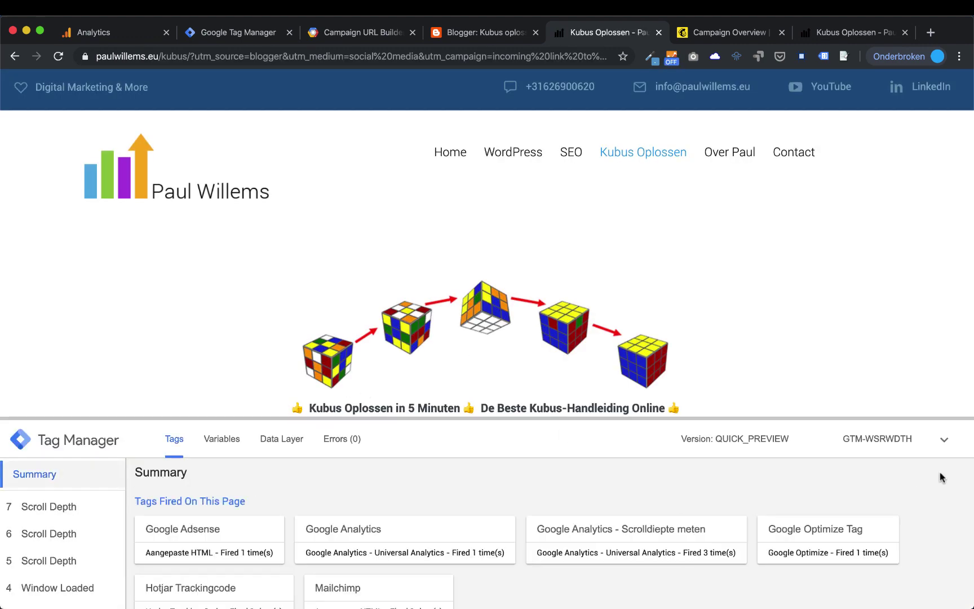
{"action": "left_click", "coordinate": [944, 439]}
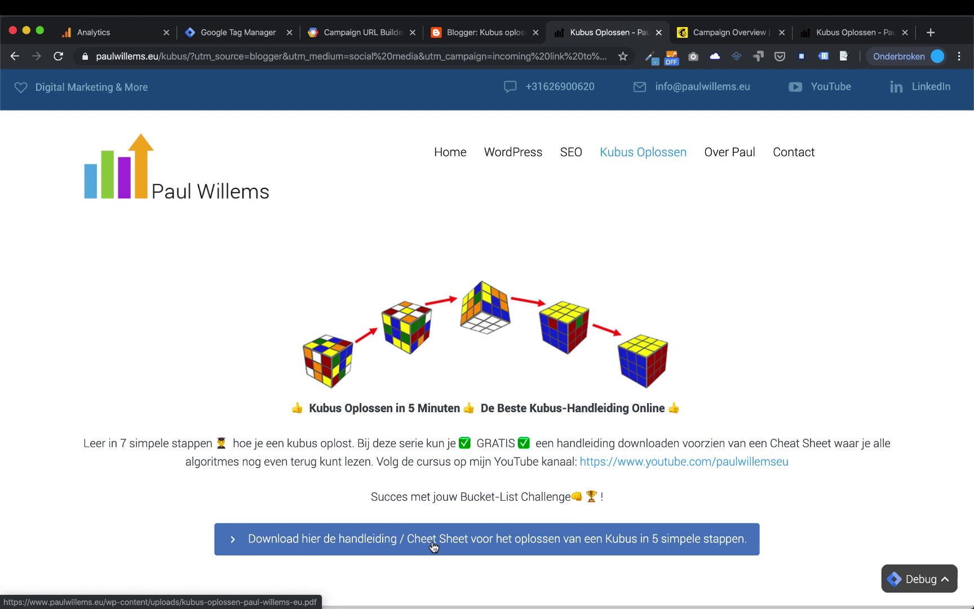
{"action": "left_click", "coordinate": [464, 540]}
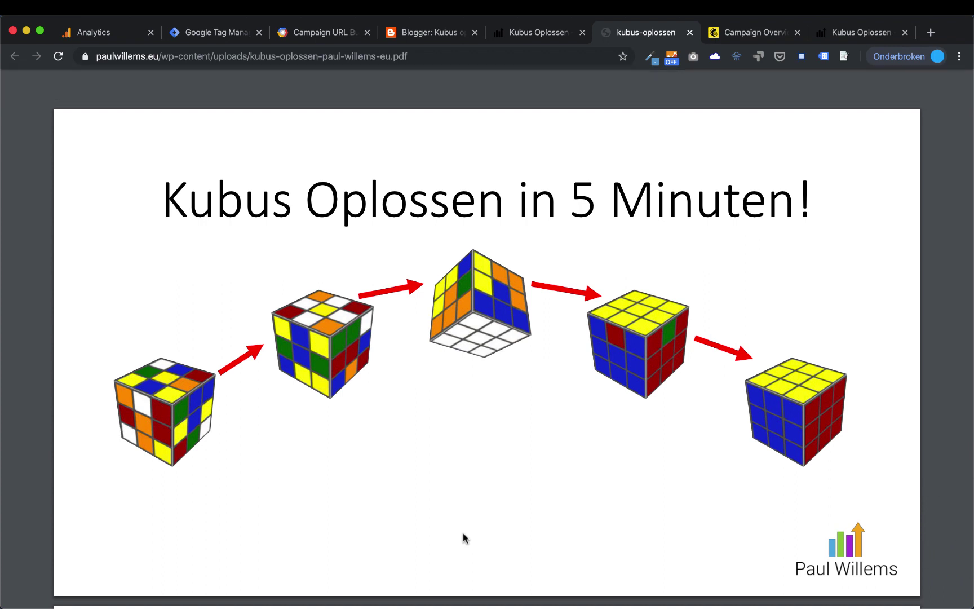
Return to the blog post, follow its tagged website link again and collapse the Tag Manager debug pane
{"action": "left_click", "coordinate": [428, 32]}
{"action": "left_click", "coordinate": [235, 378]}
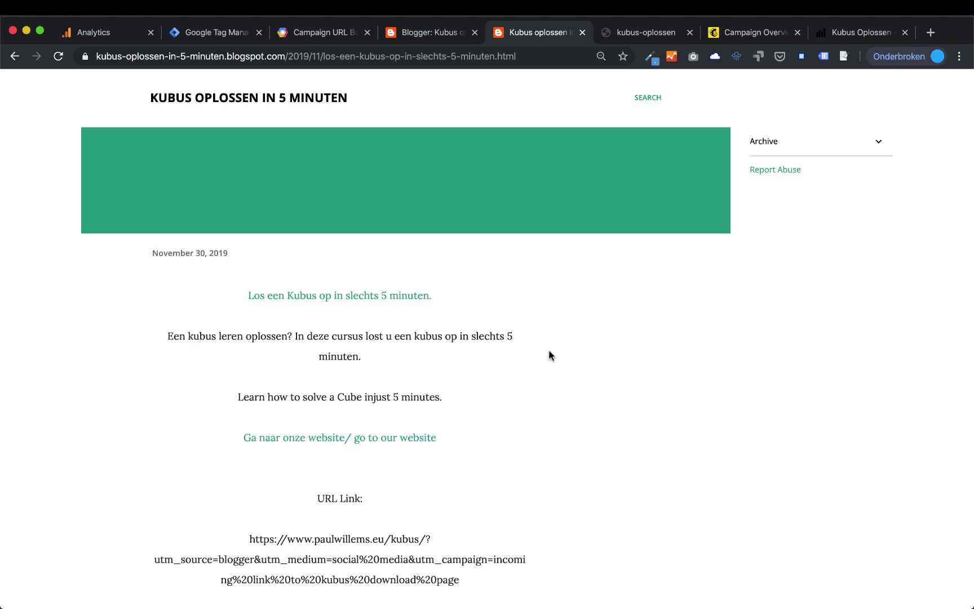
{"action": "left_click", "coordinate": [379, 440]}
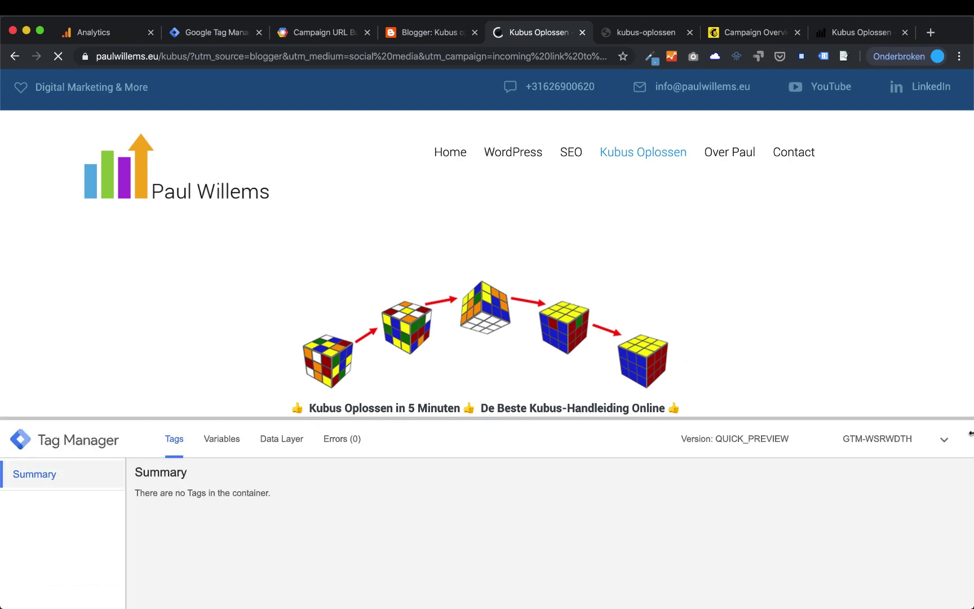
{"action": "left_click", "coordinate": [941, 438]}
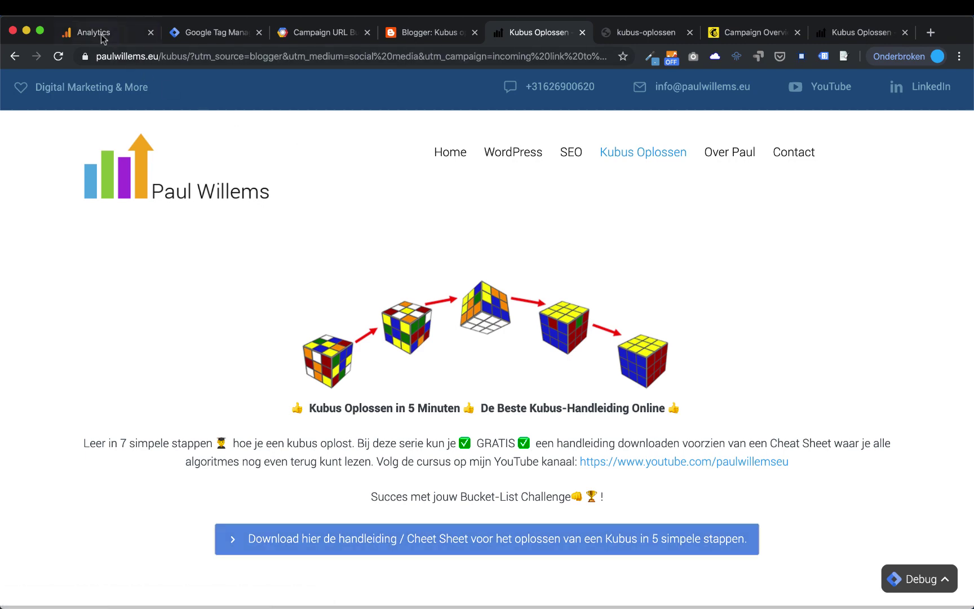
Switch back to Google Analytics and open the All Campaigns report under Acquisition
{"action": "left_click", "coordinate": [108, 38]}
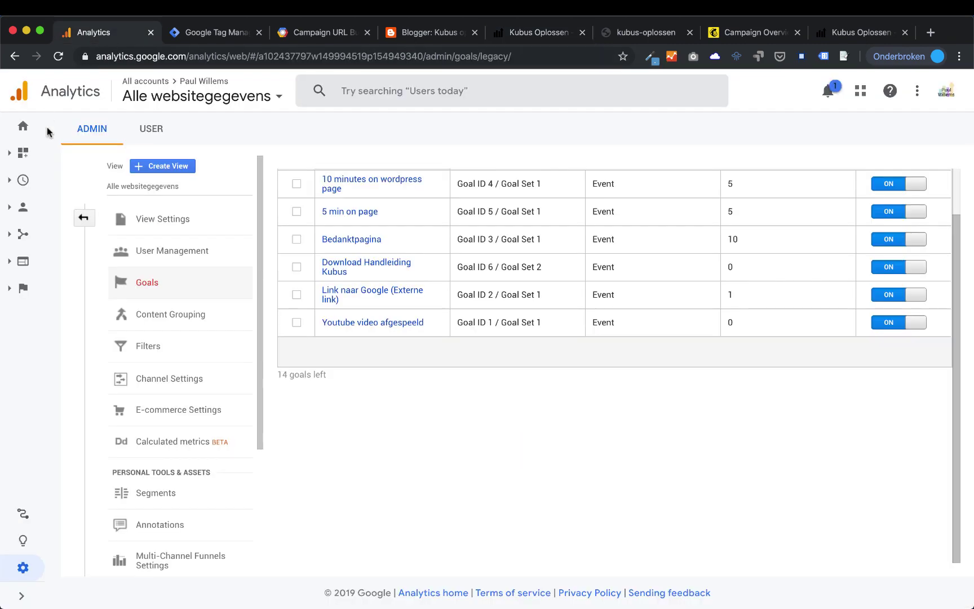
{"action": "left_click", "coordinate": [22, 596]}
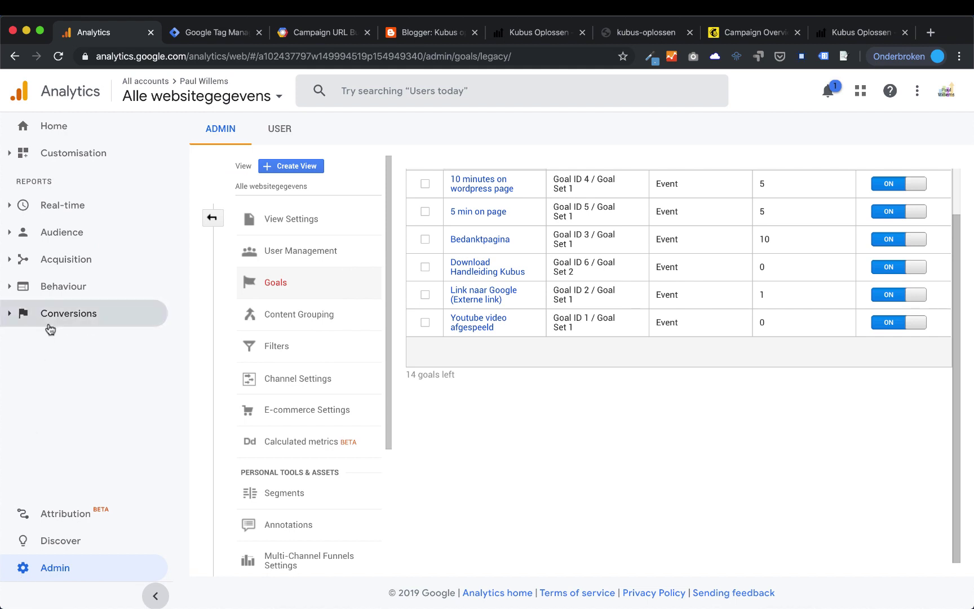
{"action": "left_click", "coordinate": [67, 317]}
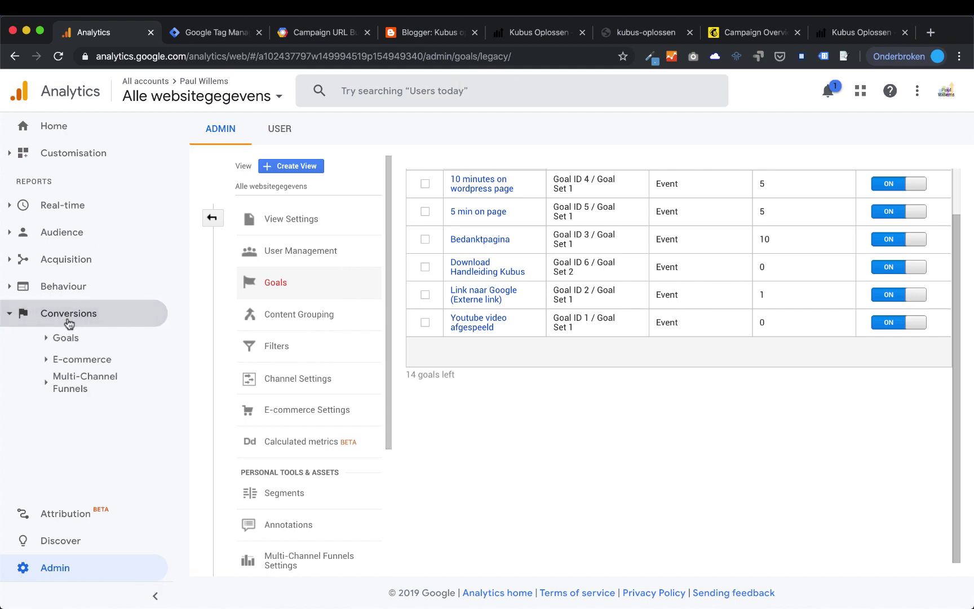
{"action": "left_click", "coordinate": [69, 323]}
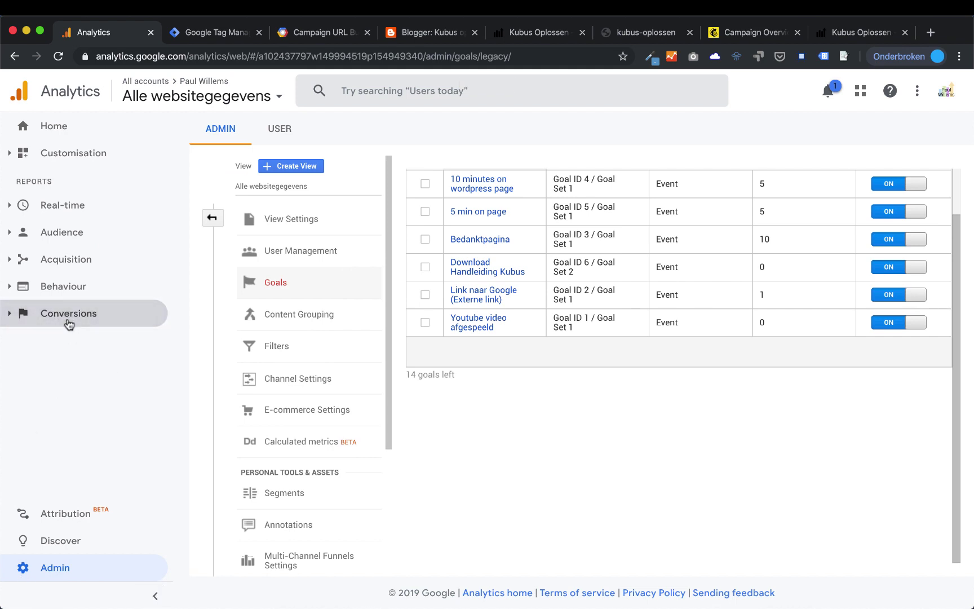
{"action": "left_click", "coordinate": [68, 260]}
{"action": "left_click", "coordinate": [88, 391]}
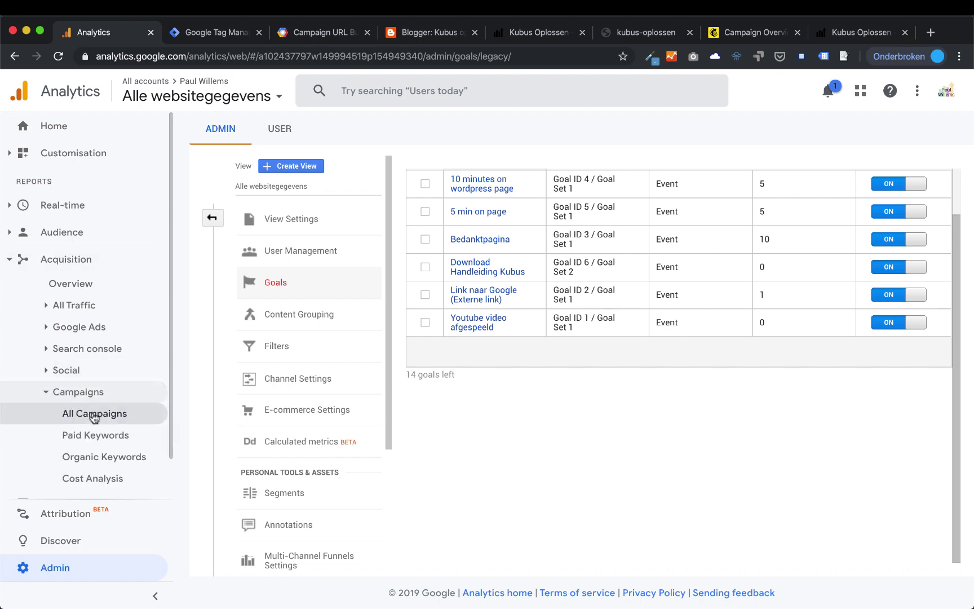
{"action": "left_click", "coordinate": [93, 416]}
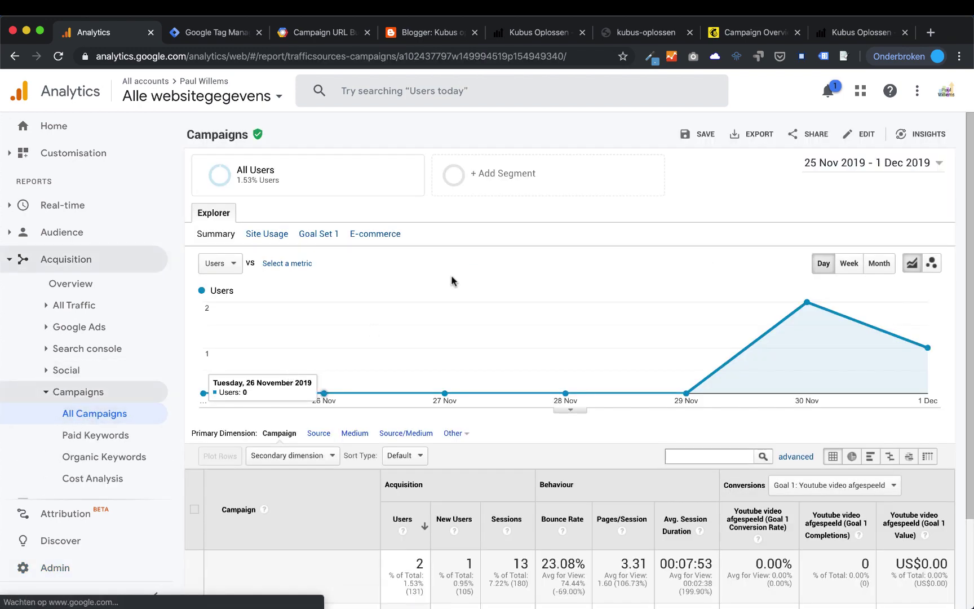
Set the Campaigns report's date range to 25 Nov 2019 - 2 Dec 2019
{"action": "left_click", "coordinate": [939, 165]}
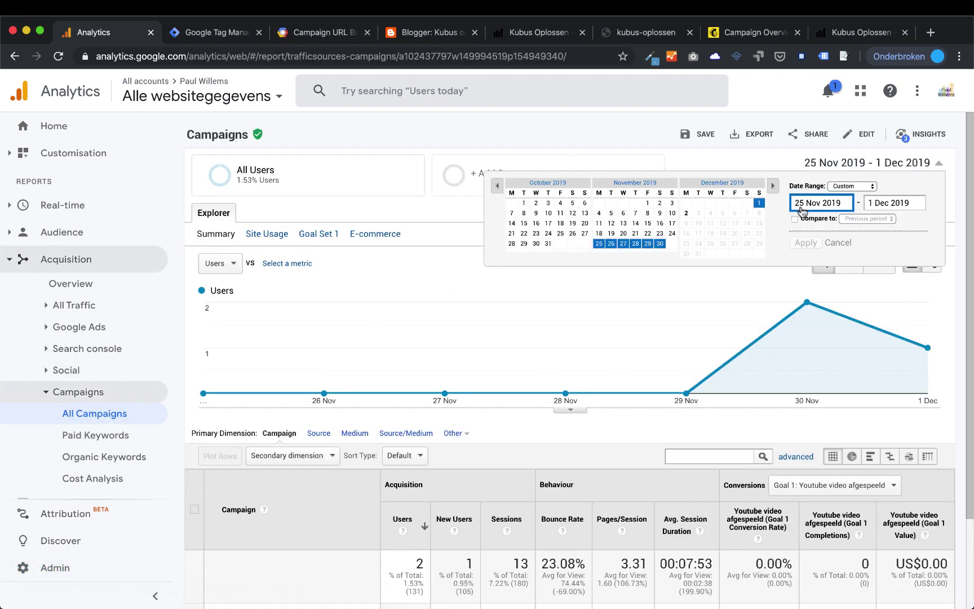
{"action": "left_click", "coordinate": [598, 244]}
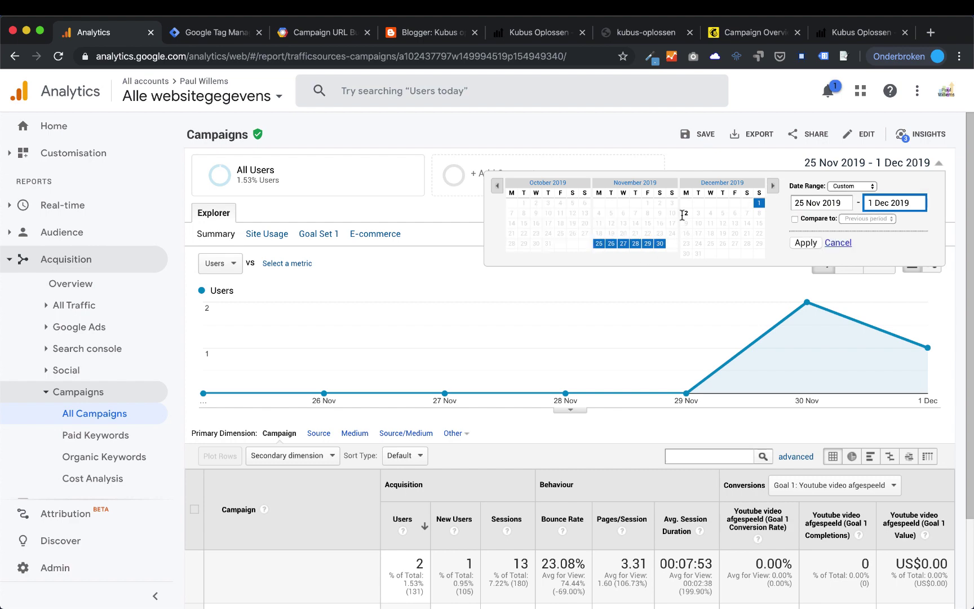
{"action": "left_click", "coordinate": [688, 214]}
{"action": "left_click", "coordinate": [809, 243]}
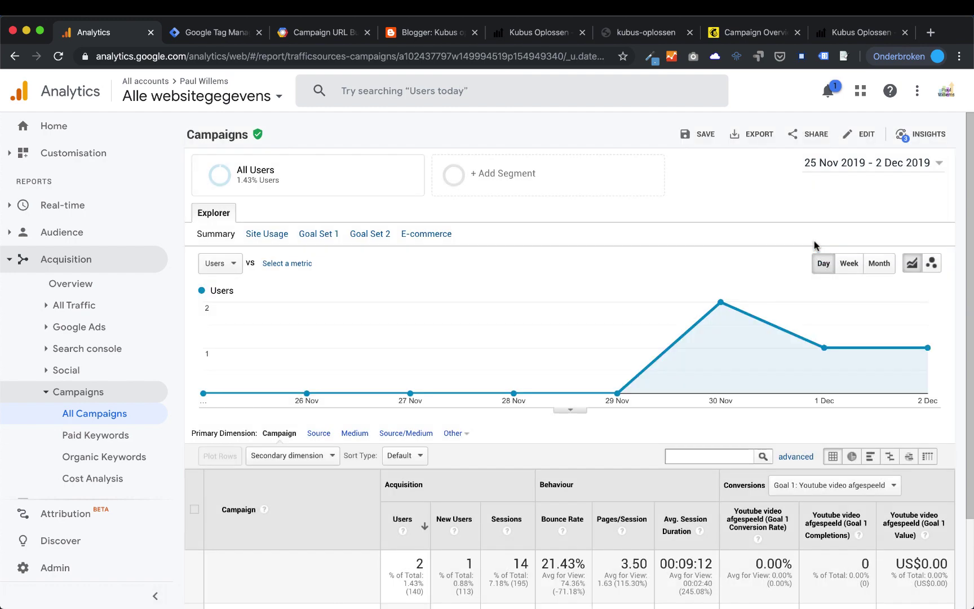
Show conversions for Goal 6: Download Handleiding Kubus in the campaign table
{"action": "scroll", "coordinate": [814, 245], "scroll_direction": "down", "scroll_amount": 2}
{"action": "scroll", "coordinate": [813, 245], "scroll_direction": "down", "scroll_amount": 2}
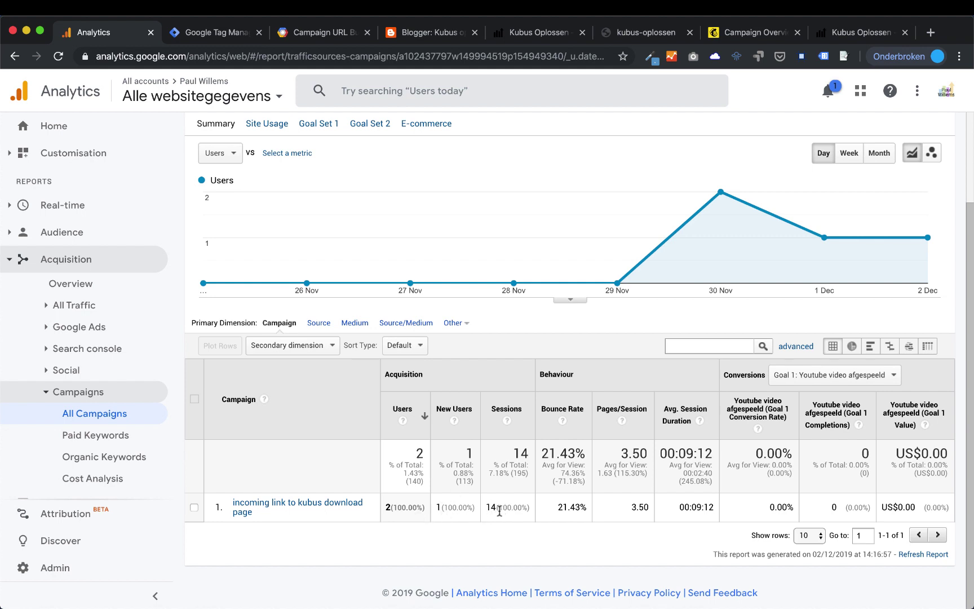
{"action": "left_click", "coordinate": [812, 378]}
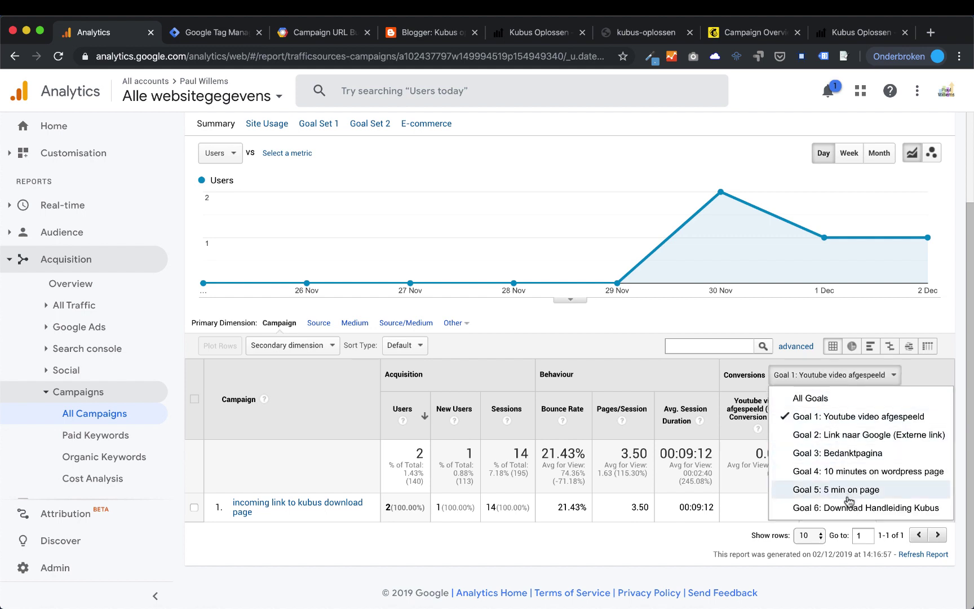
{"action": "left_click", "coordinate": [890, 508]}
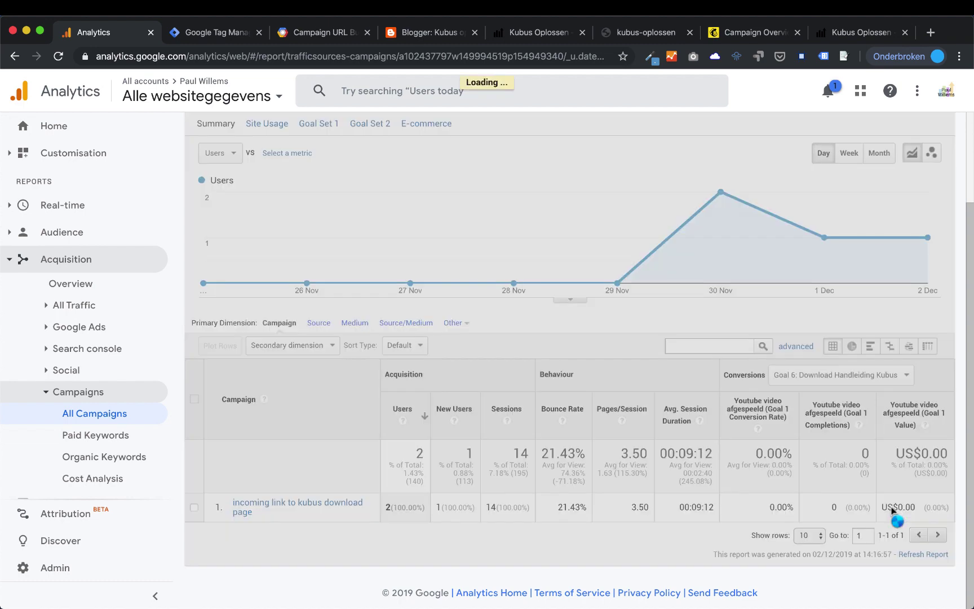